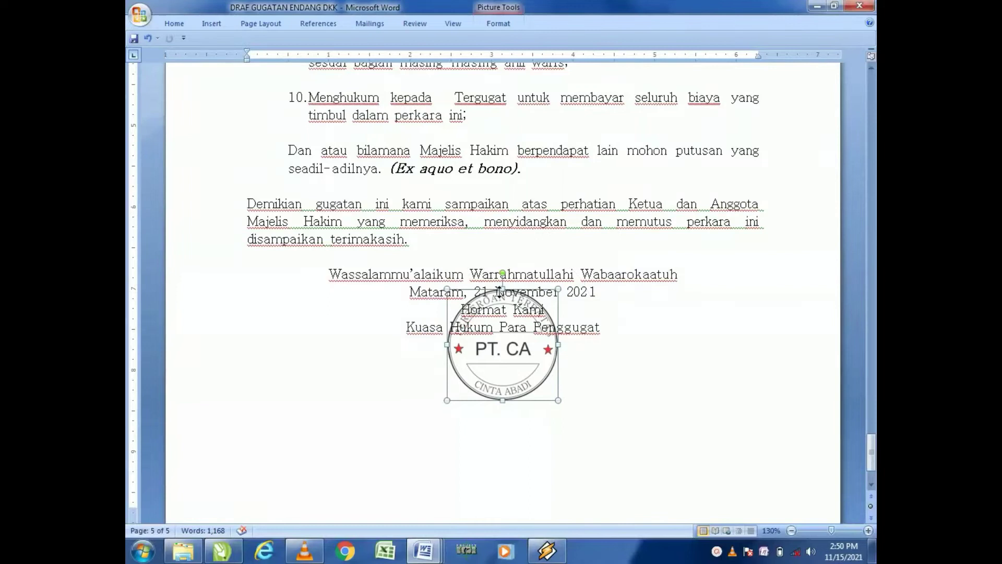
# Step: Move the PT. CA stamp image lower, below the closing signature block
pyautogui.moveTo(435, 361)
pyautogui.mouseDown()
pyautogui.moveTo(379, 441)
pyautogui.moveTo(387, 415)
pyautogui.moveTo(383, 422)
pyautogui.mouseUp()
pyautogui.click(591, 413)
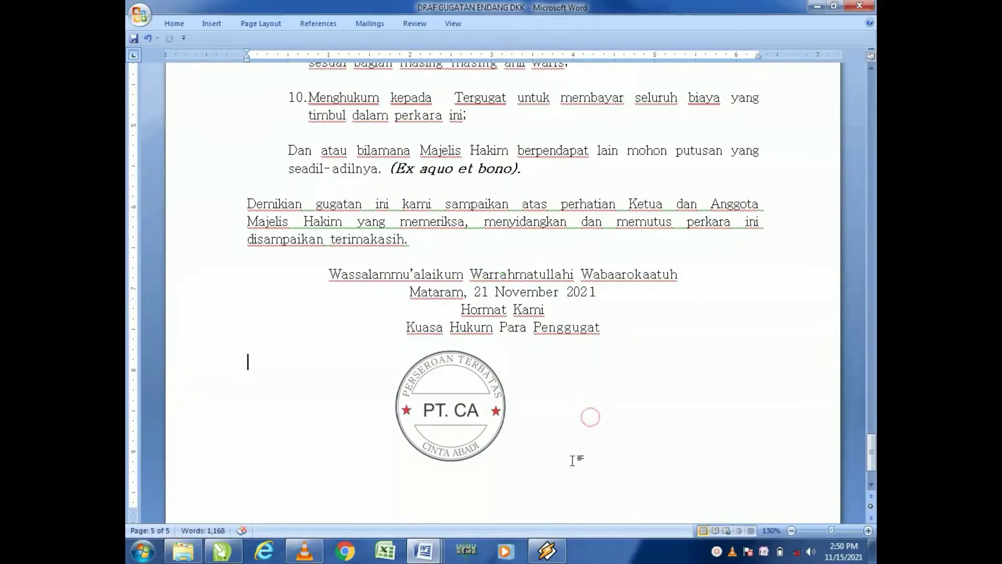
# Step: Type DEALOVA INDONESIA under the signature block and insert blank lines above it
pyautogui.write('DEA')
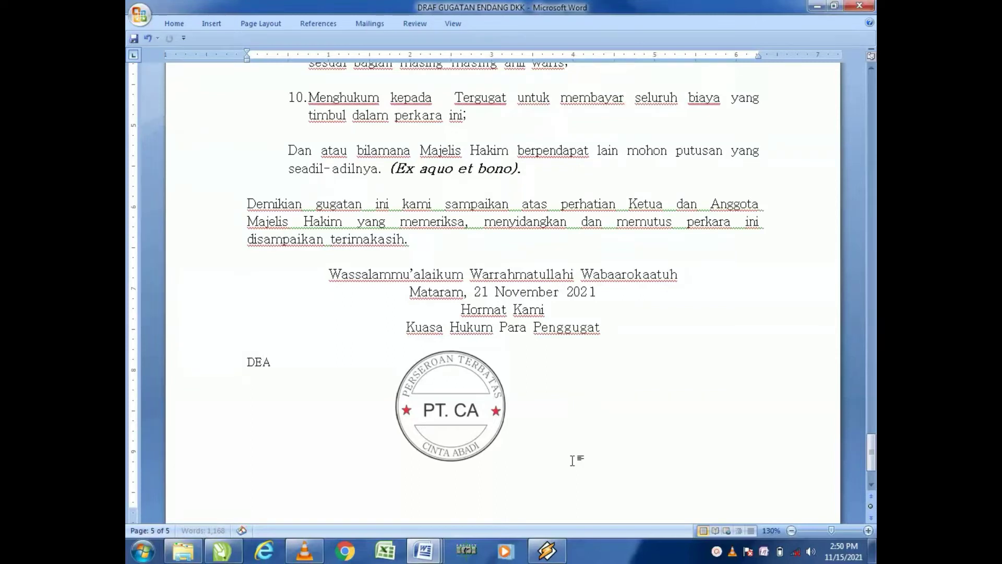
pyautogui.write('LOVA INDONESIA')
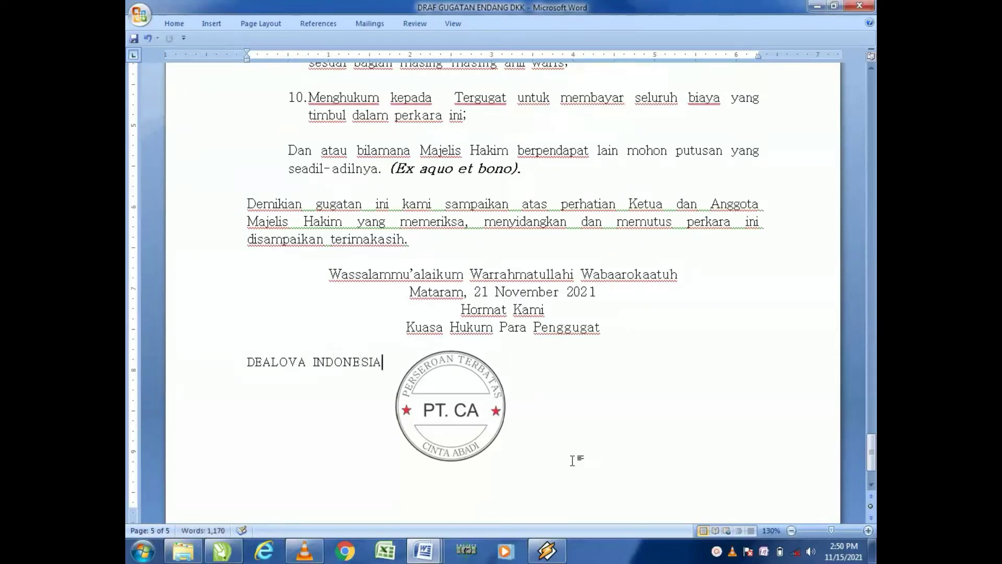
pyautogui.write('N')
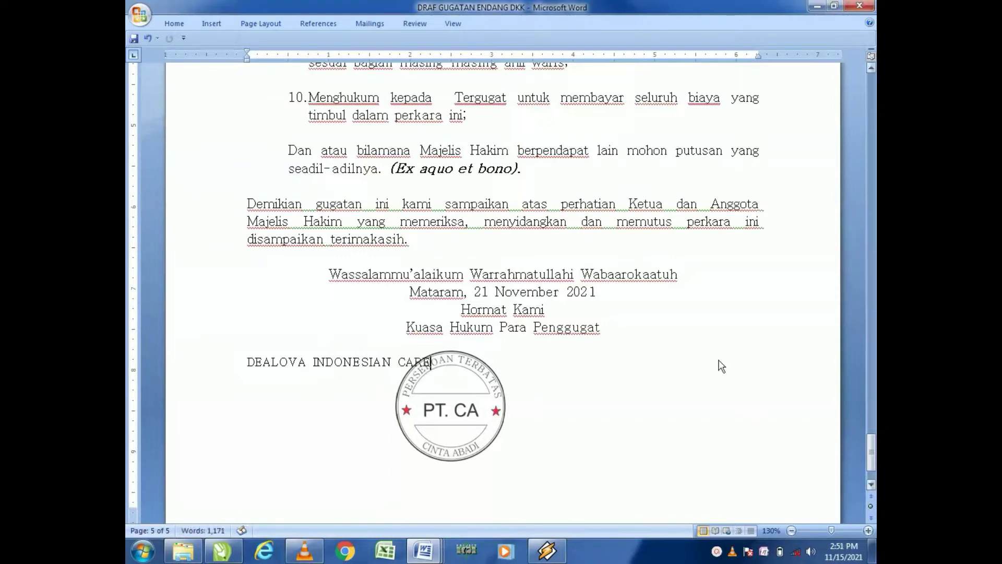
pyautogui.click(249, 361)
pyautogui.press('Return')
pyautogui.press('Return')
pyautogui.press('Return')
pyautogui.press('Return')
pyautogui.press('Return')
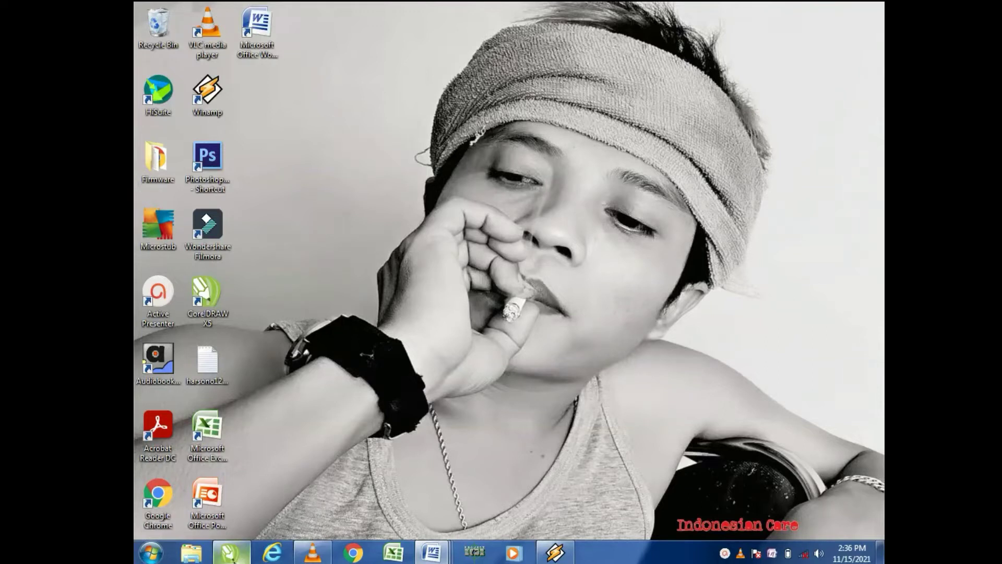
# Step: Switch to CorelDRAW and draw an ellipse about 78 × 59 mm near the top of the page
pyautogui.moveTo(233, 559)
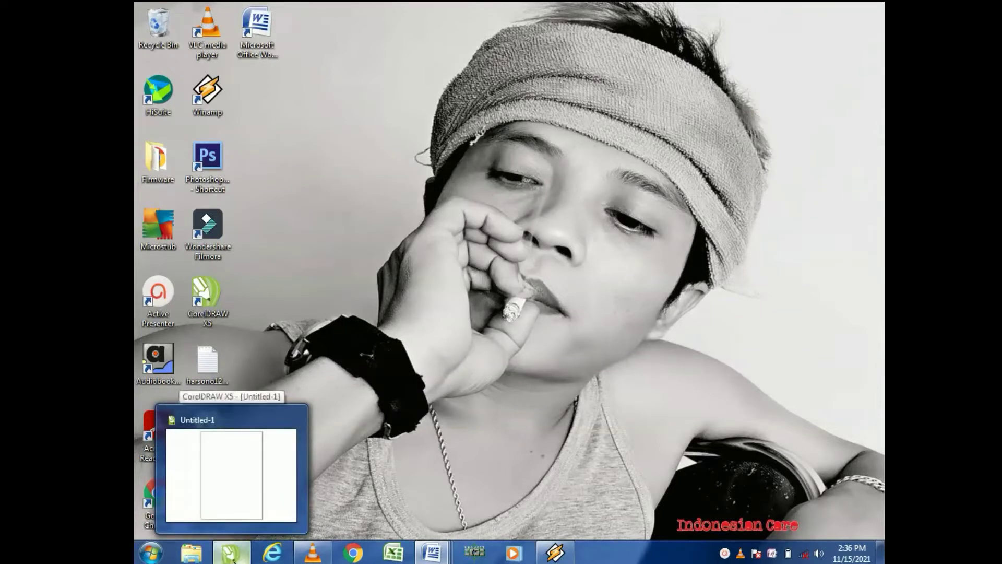
pyautogui.click(231, 554)
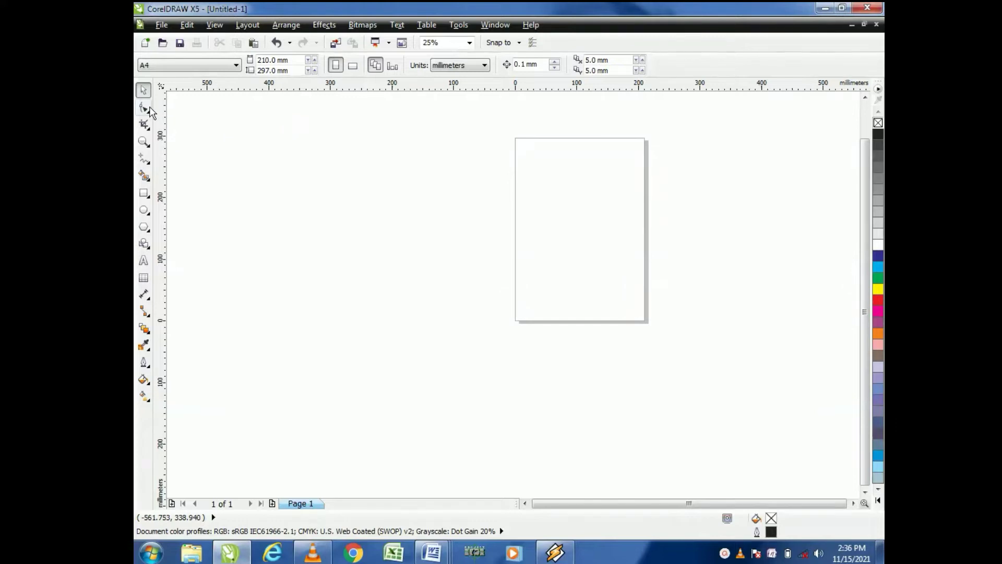
pyautogui.click(144, 211)
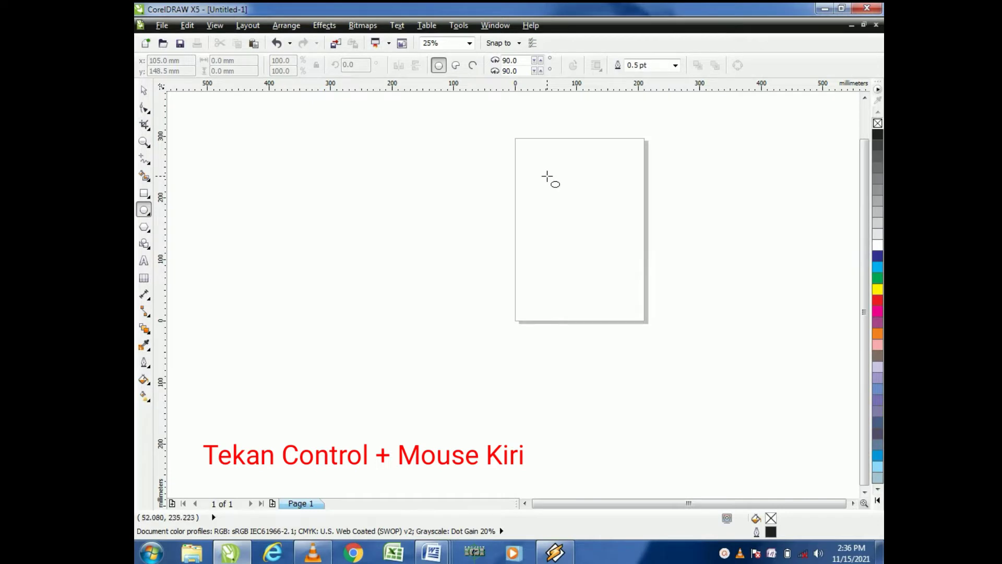
pyautogui.moveTo(546, 177); pyautogui.dragTo(596, 213)
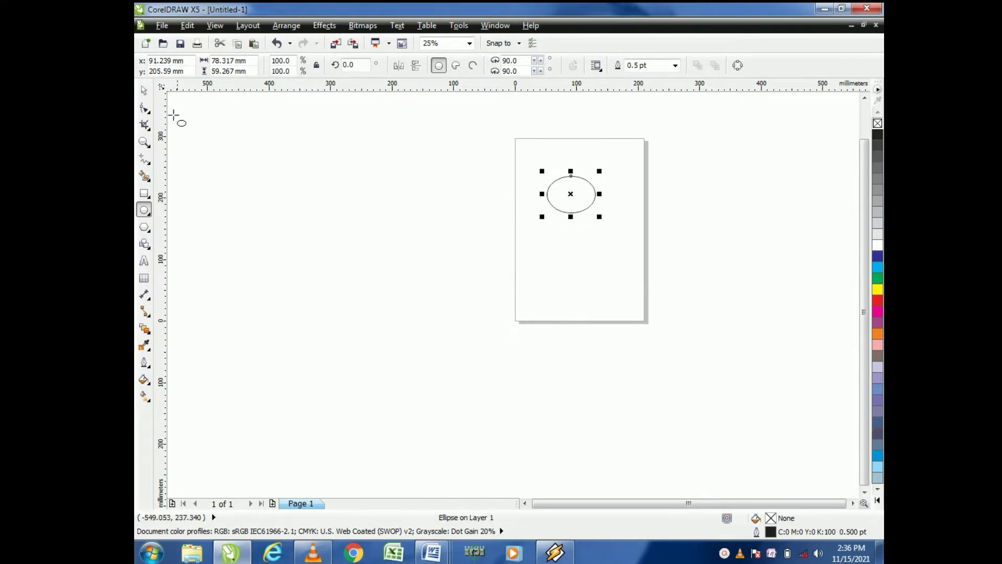
# Step: Select the ellipse and set its width and height to 50 mm each
pyautogui.click(144, 90)
pyautogui.click(490, 192)
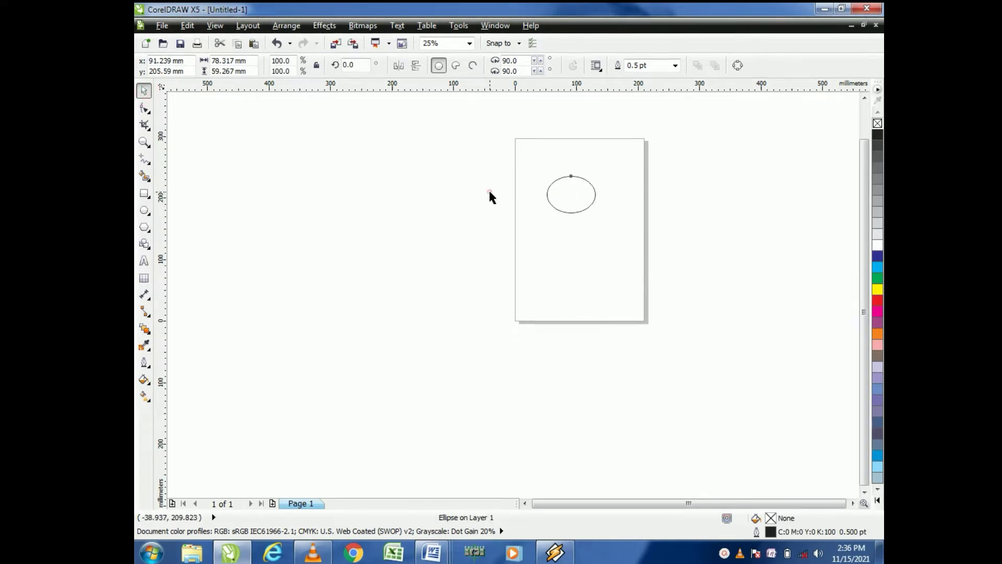
pyautogui.click(702, 243)
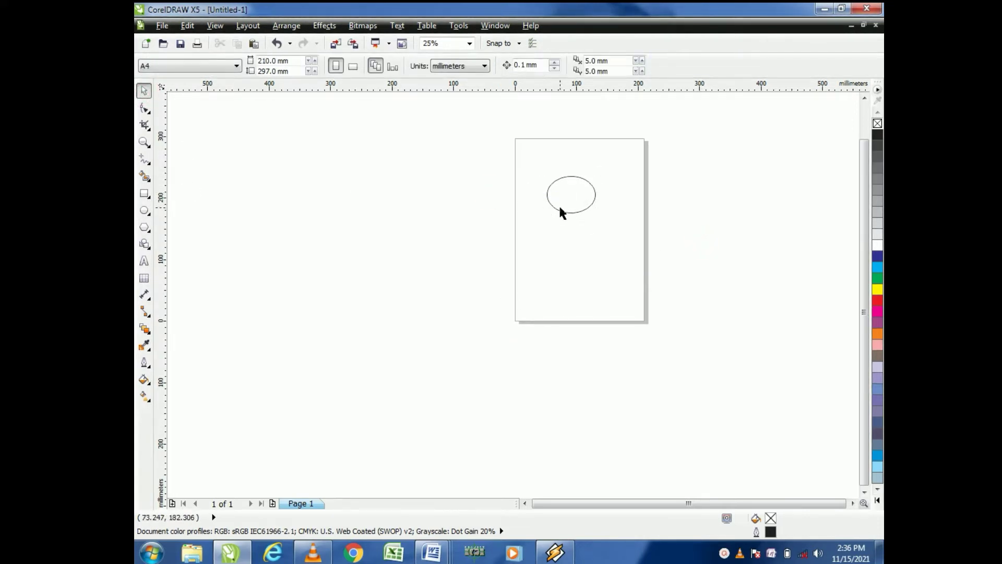
pyautogui.click(560, 208)
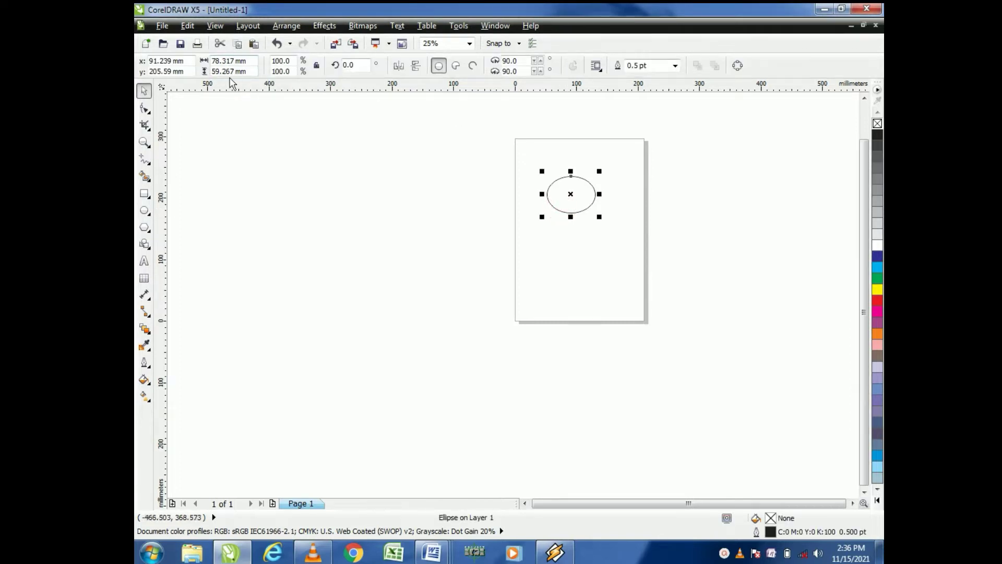
pyautogui.doubleClick(234, 60)
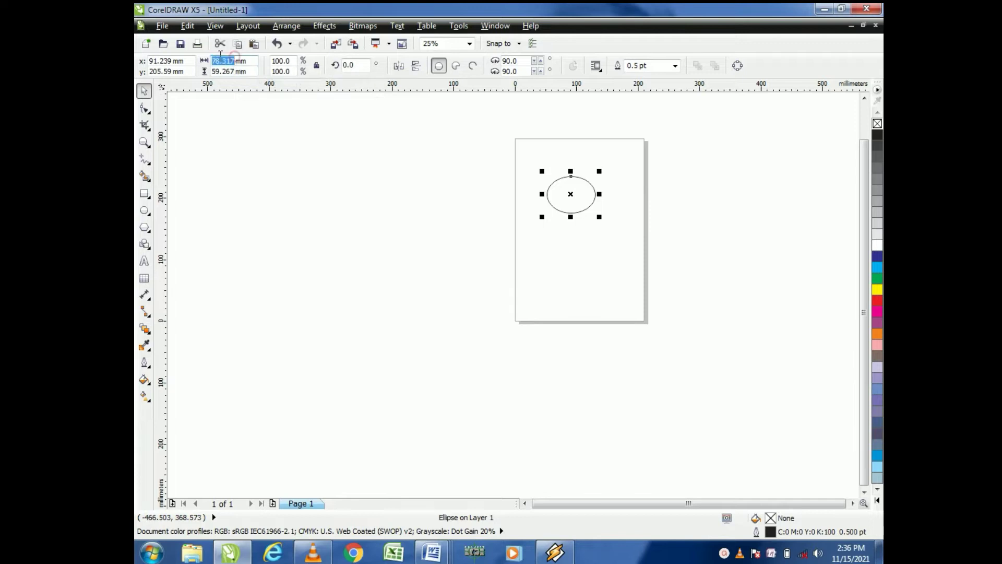
pyautogui.write('50')
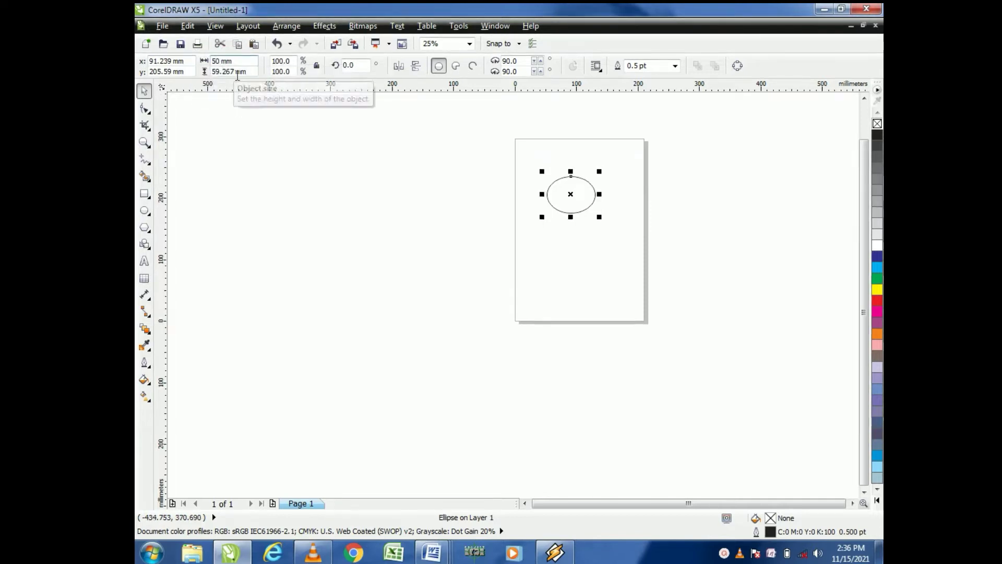
pyautogui.doubleClick(224, 71)
pyautogui.write('50')
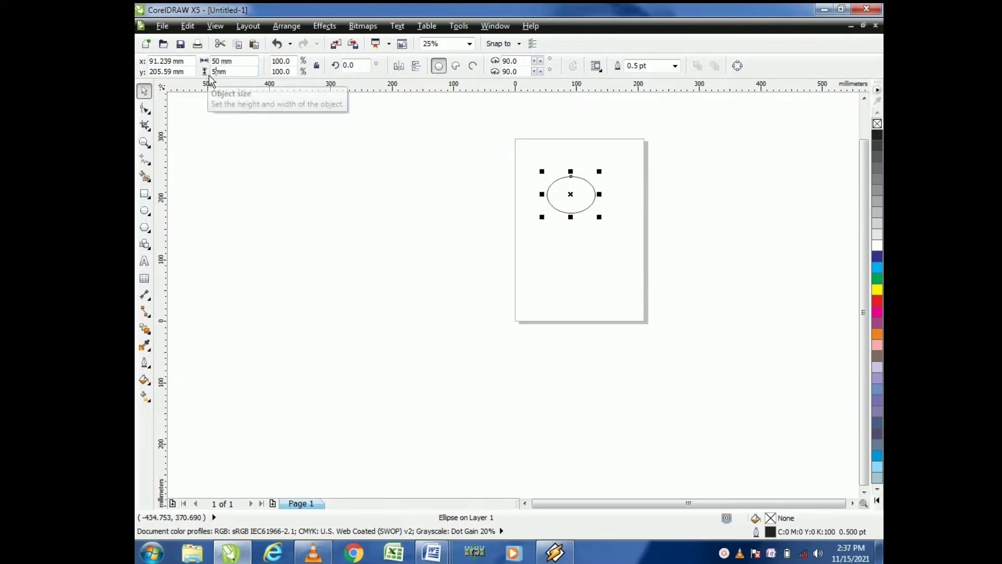
pyautogui.press('Return')
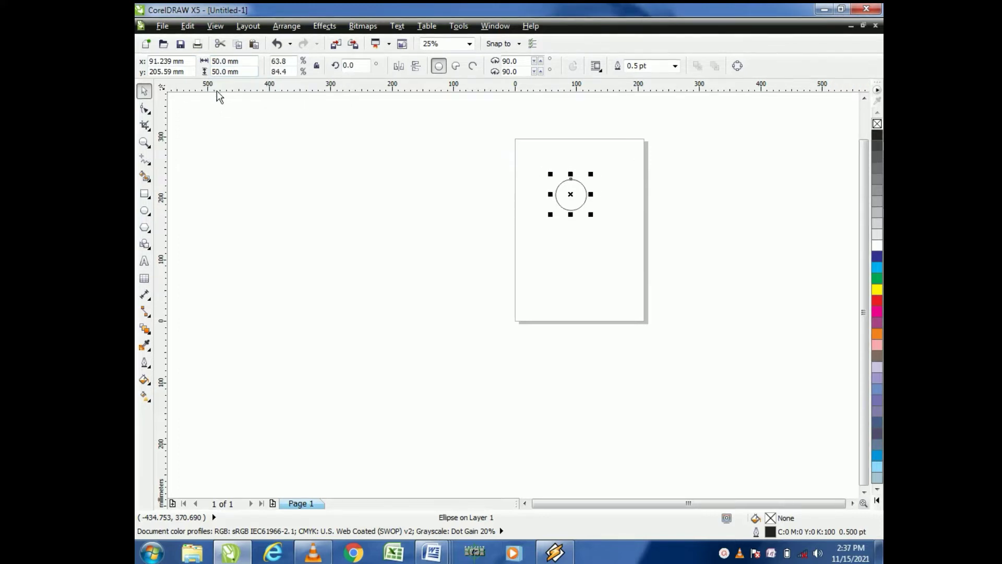
# Step: Zoom in on the circle and duplicate it, placing the copy slightly offset from the original
pyautogui.click(676, 180)
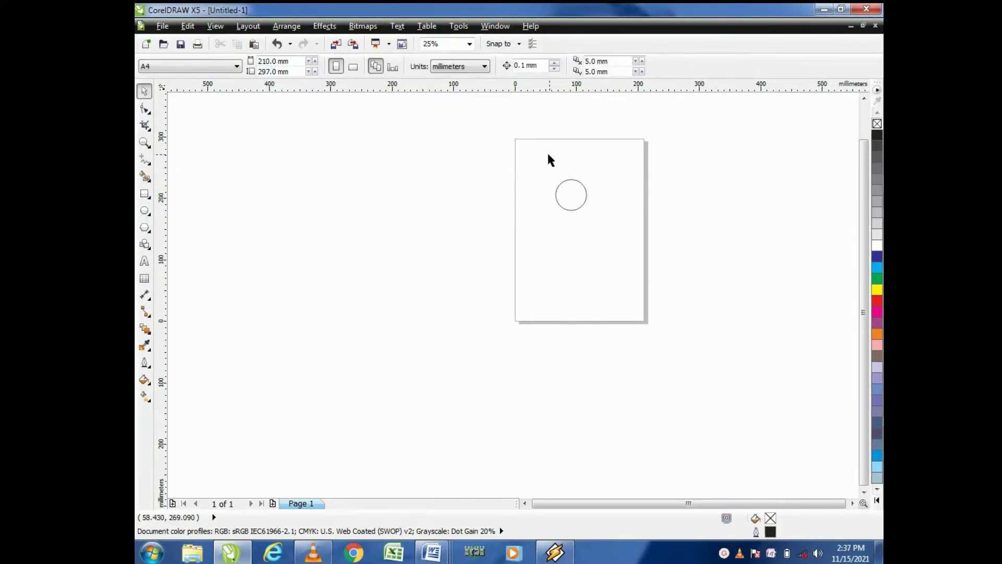
pyautogui.moveTo(544, 157); pyautogui.dragTo(626, 258)
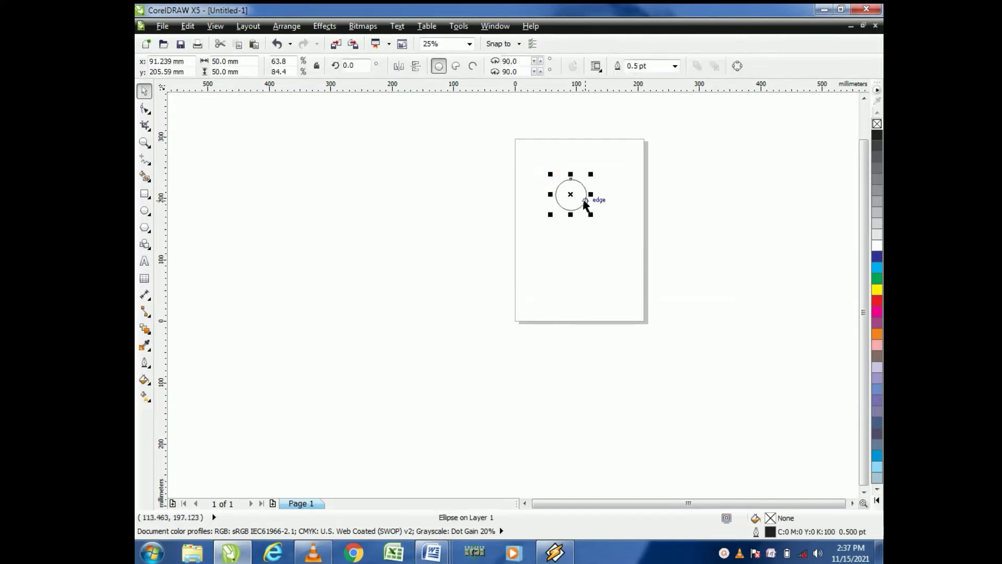
pyautogui.scroll(1, 584, 200)
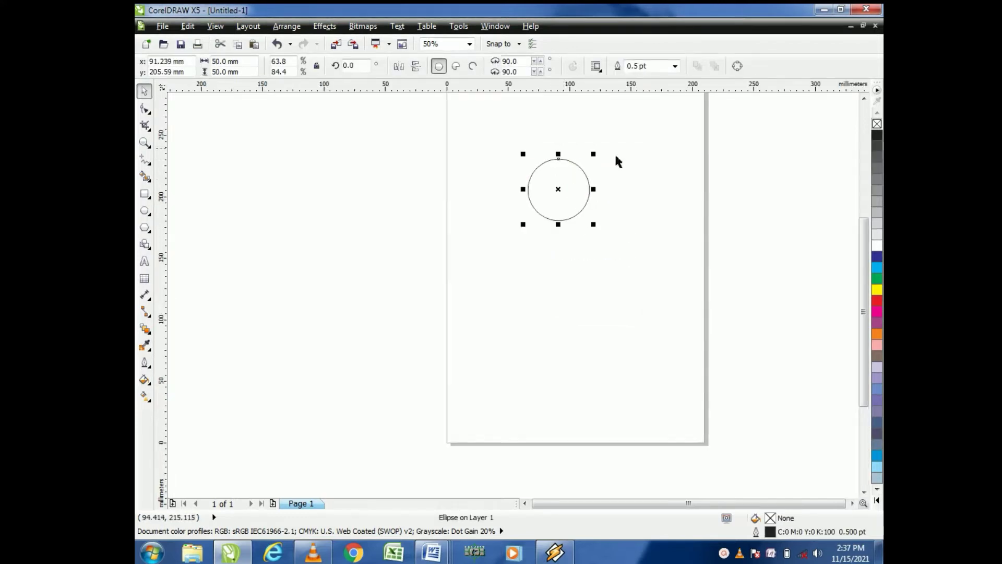
pyautogui.click(622, 171)
pyautogui.scroll(2, 559, 148)
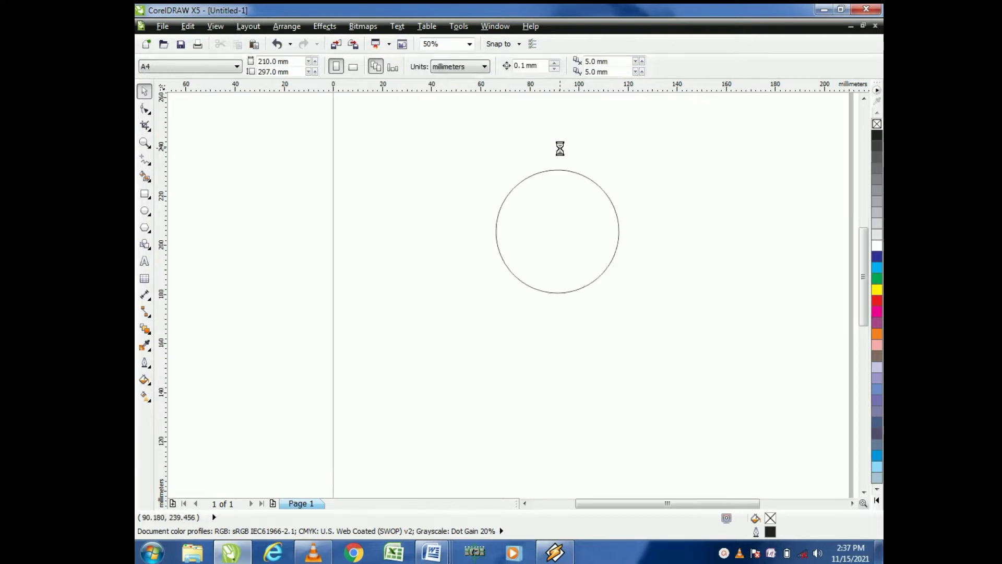
pyautogui.click(556, 284)
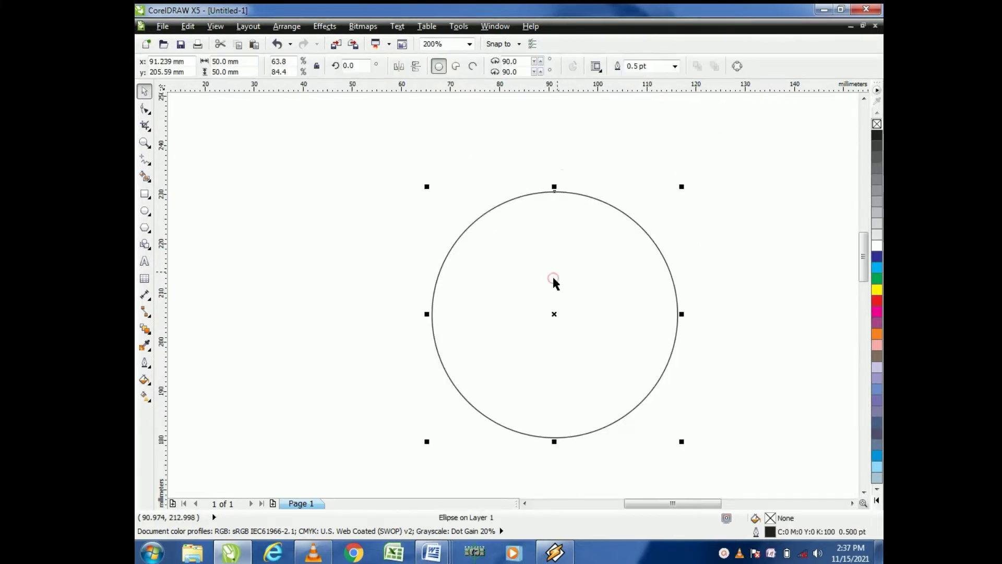
pyautogui.click(713, 178)
pyautogui.click(556, 300)
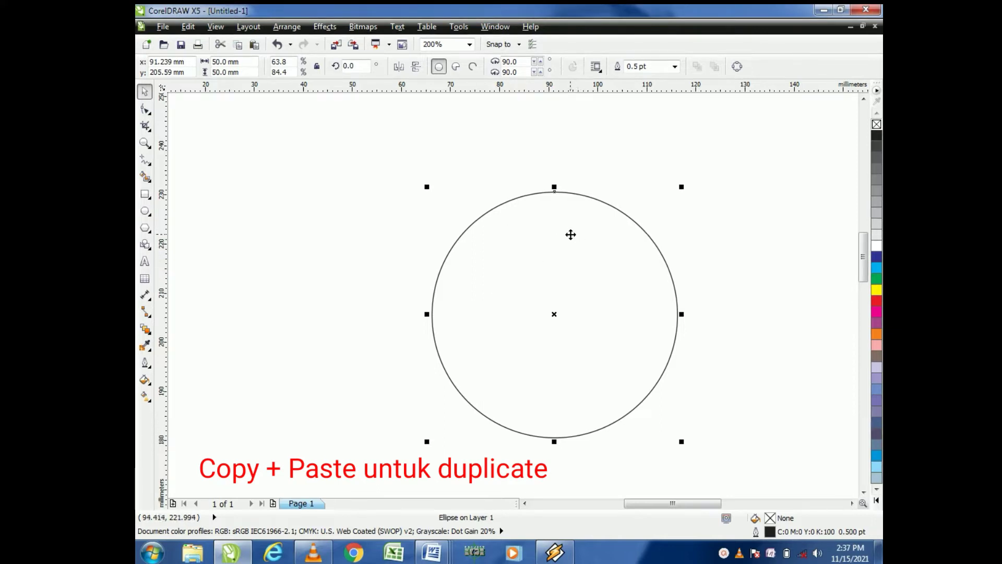
pyautogui.moveTo(570, 234); pyautogui.dragTo(552, 230)
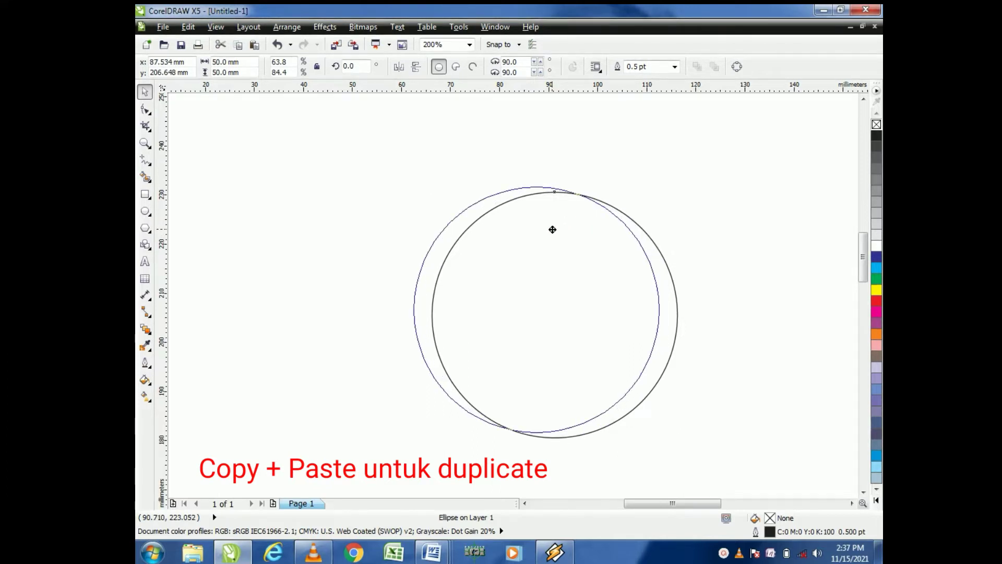
pyautogui.moveTo(553, 229); pyautogui.dragTo(551, 228)
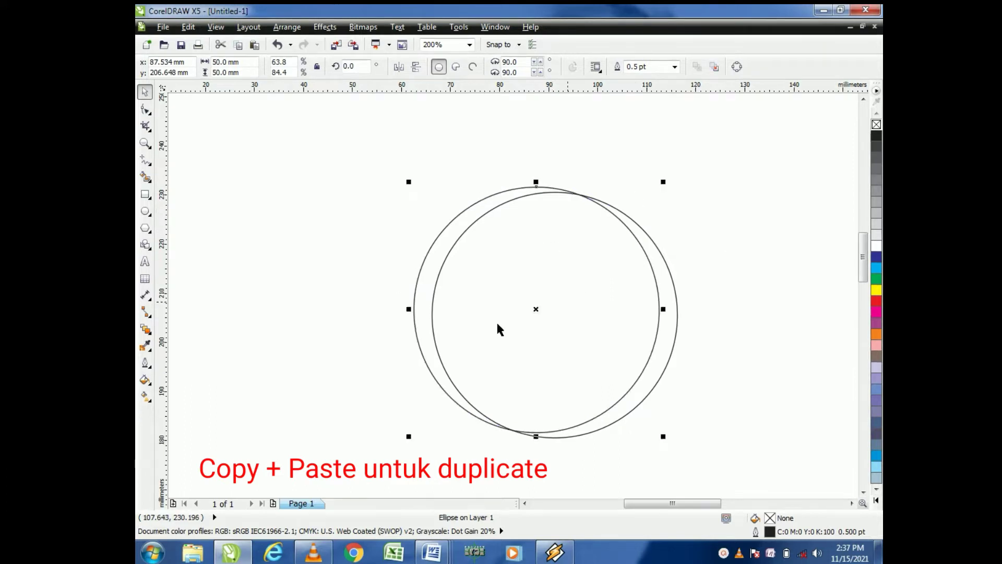
# Step: Enlarge the duplicate circle by its corner handle to about 51.6 mm
pyautogui.click(375, 155)
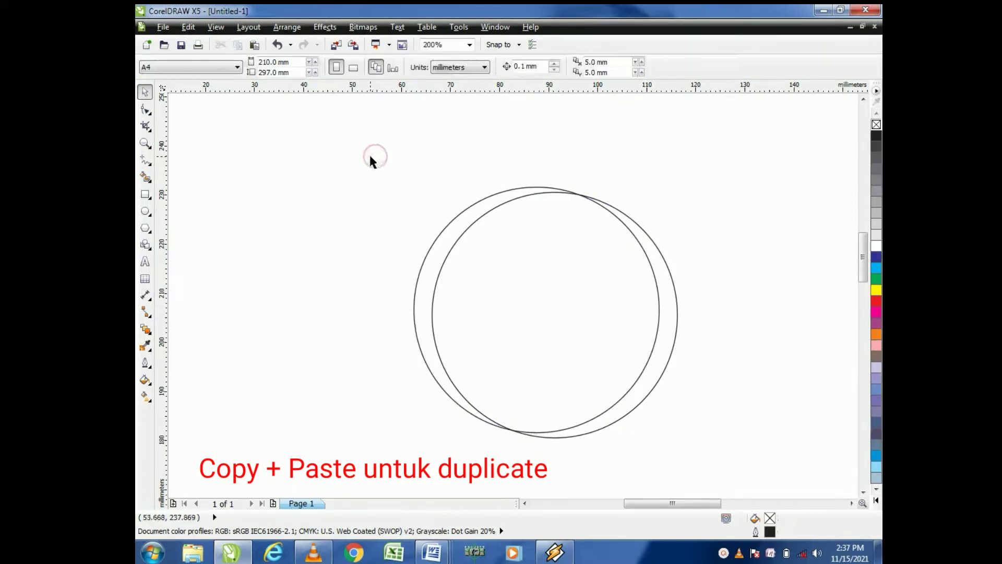
pyautogui.moveTo(371, 157); pyautogui.dragTo(737, 441)
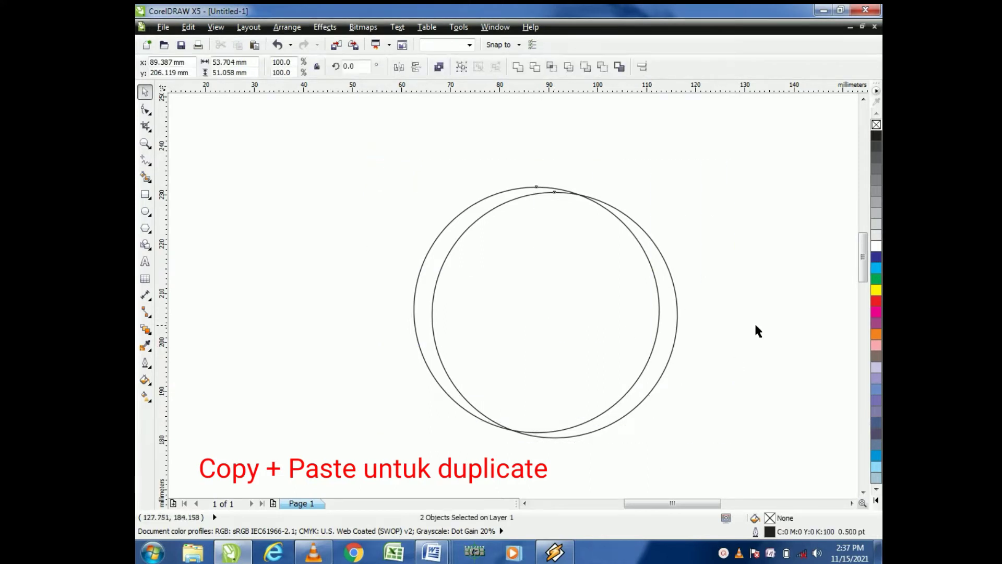
pyautogui.click(758, 331)
pyautogui.scroll(1, 551, 210)
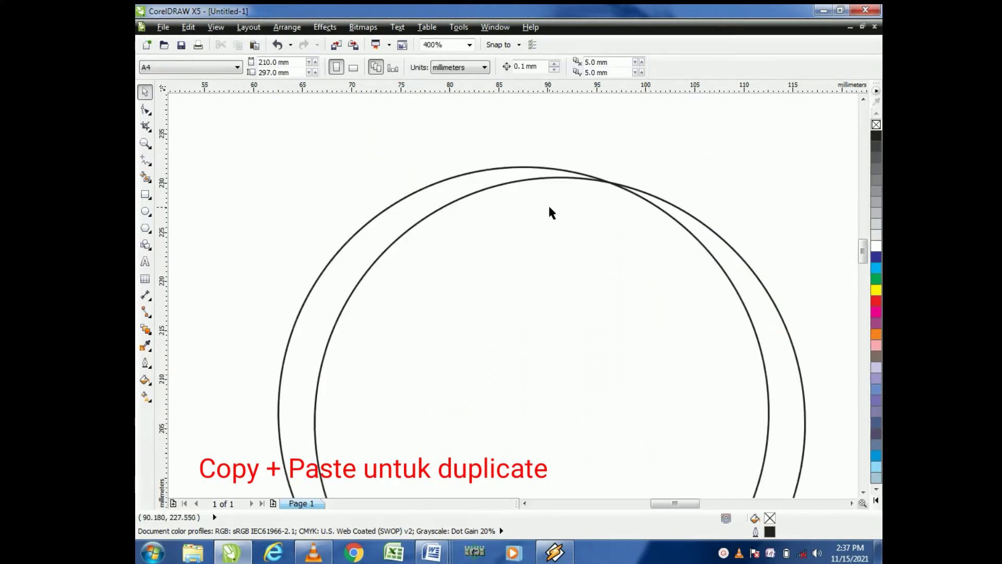
pyautogui.click(542, 173)
pyautogui.scroll(-1, 644, 166)
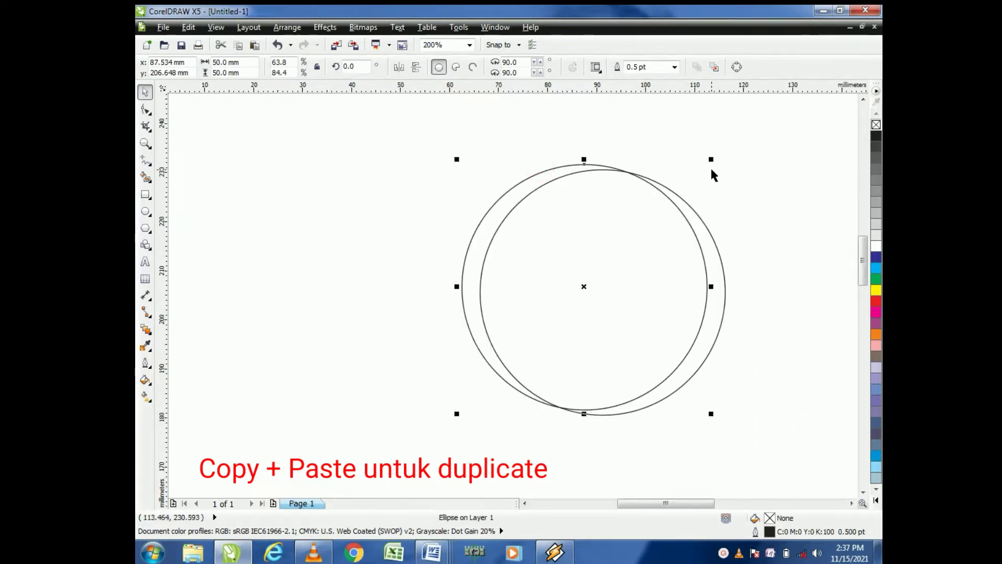
pyautogui.moveTo(714, 159); pyautogui.dragTo(724, 156)
pyautogui.click(427, 153)
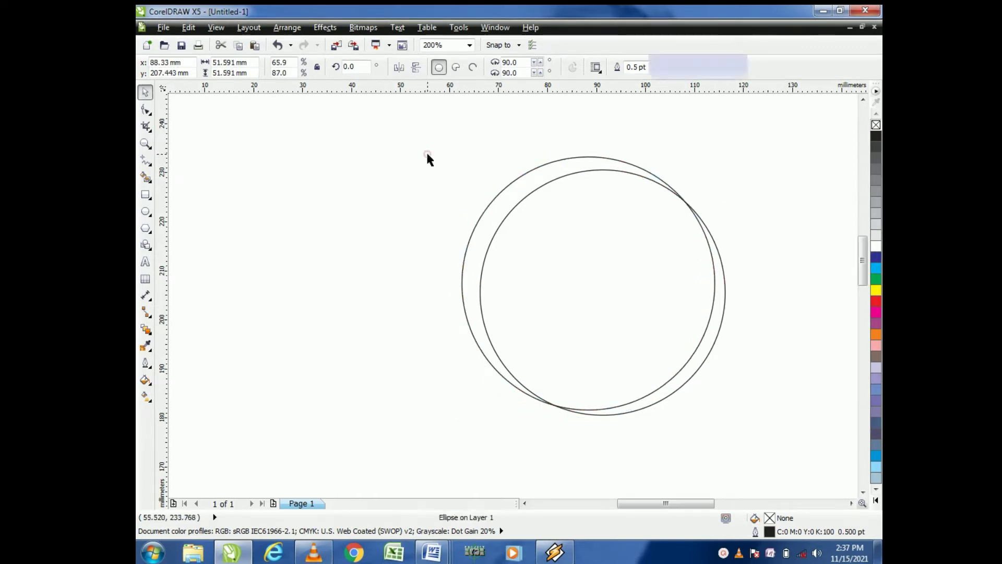
# Step: Select both circles and align them to each other's horizontal and vertical centres
pyautogui.moveTo(423, 135); pyautogui.dragTo(776, 454)
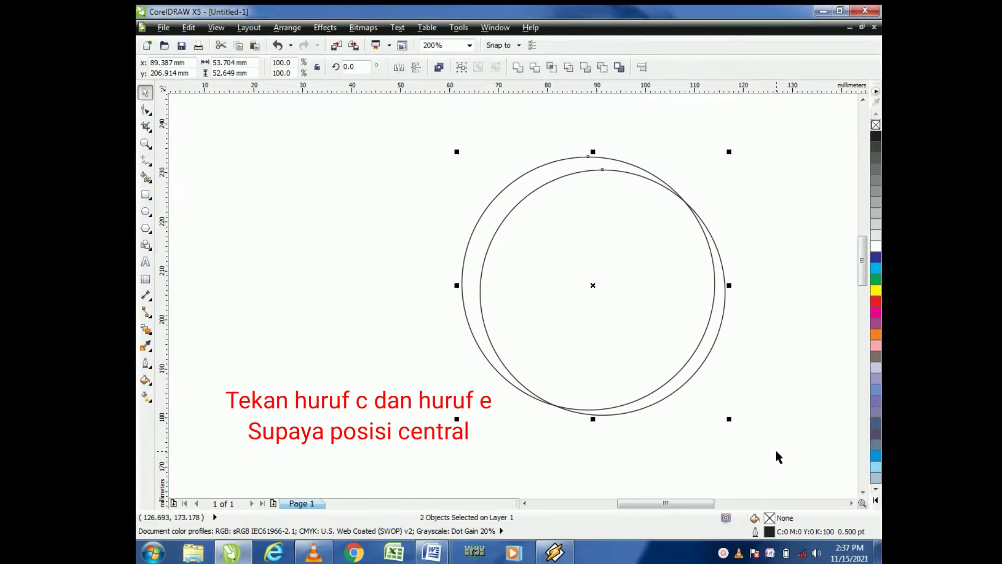
pyautogui.press('c')
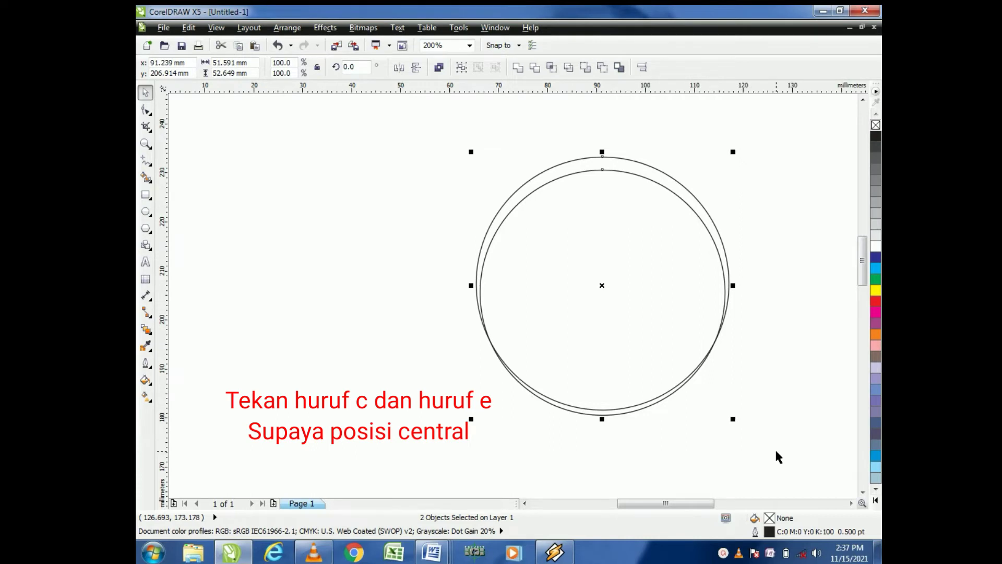
pyautogui.press('e')
pyautogui.click(789, 316)
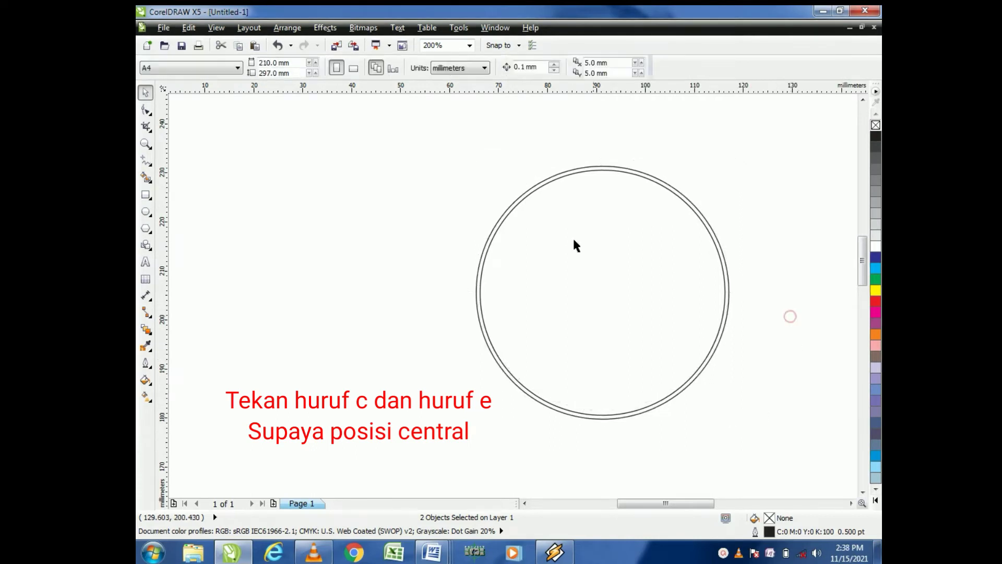
# Step: Zoom in to inspect the gap between the two concentric circles
pyautogui.scroll(1, 646, 197)
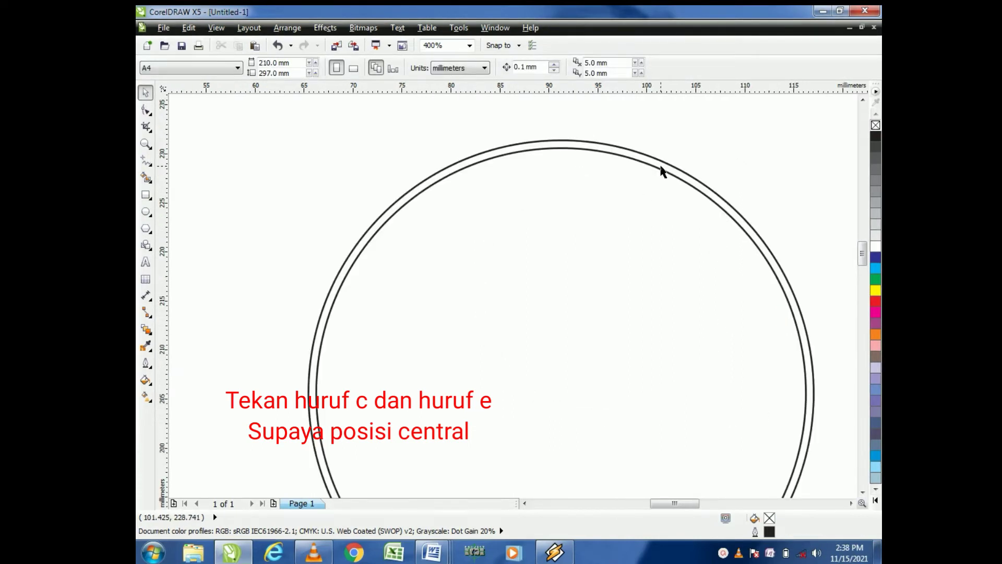
pyautogui.scroll(-1, 640, 191)
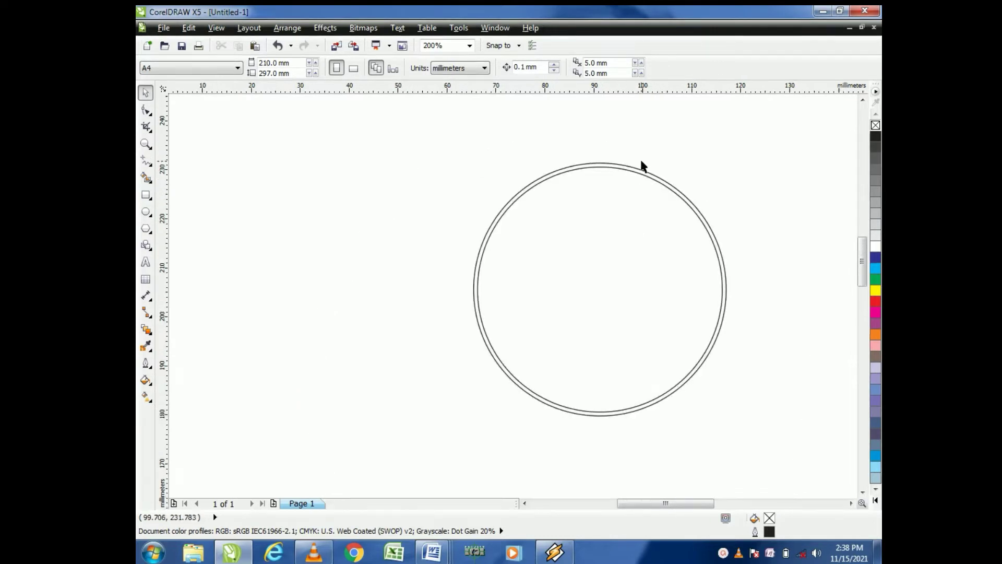
pyautogui.scroll(1, 642, 163)
pyautogui.click(713, 130)
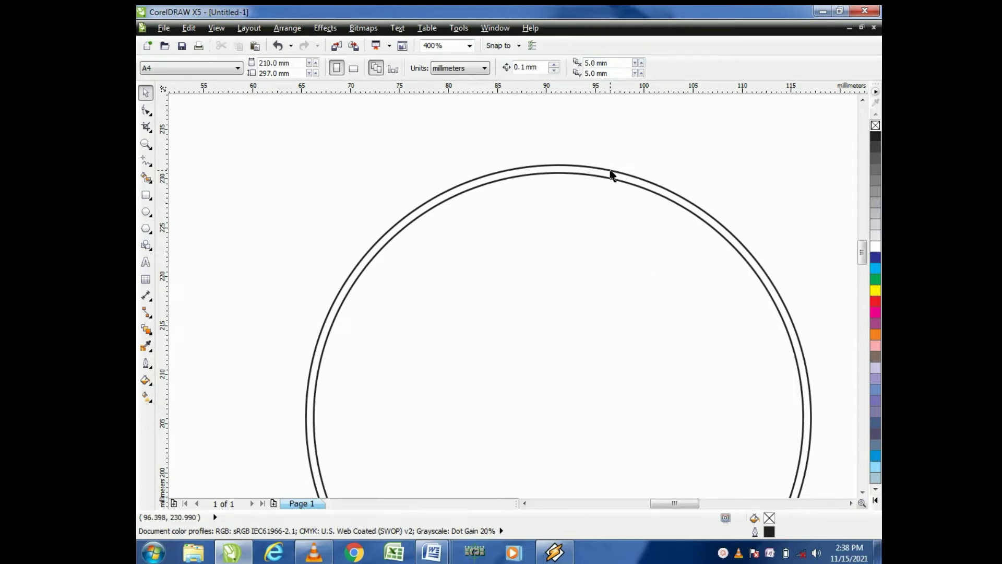
pyautogui.scroll(1, 612, 174)
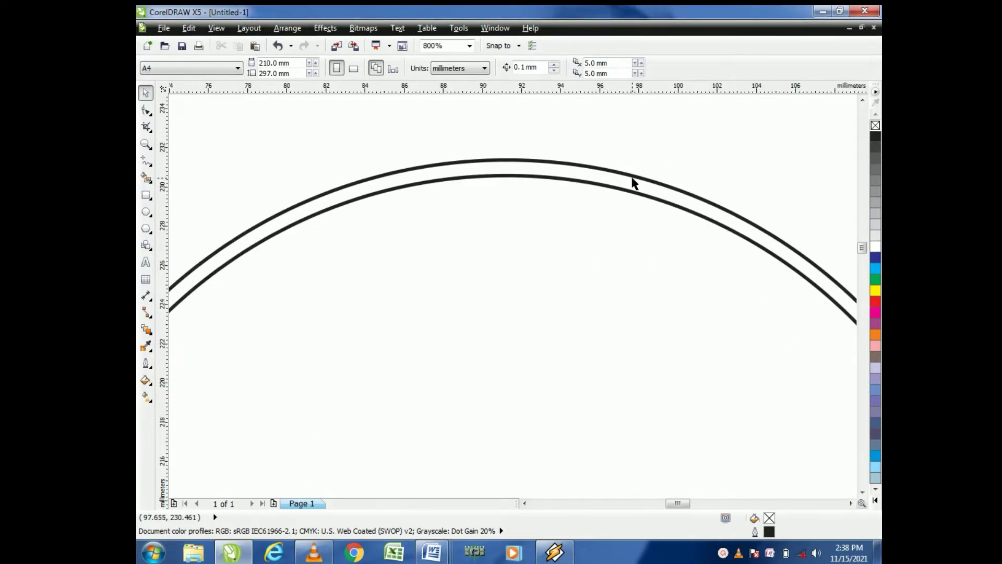
# Step: Give the outer circle a 1.5 pt outline with Behind fill and Scale with image turned on
pyautogui.click(632, 179)
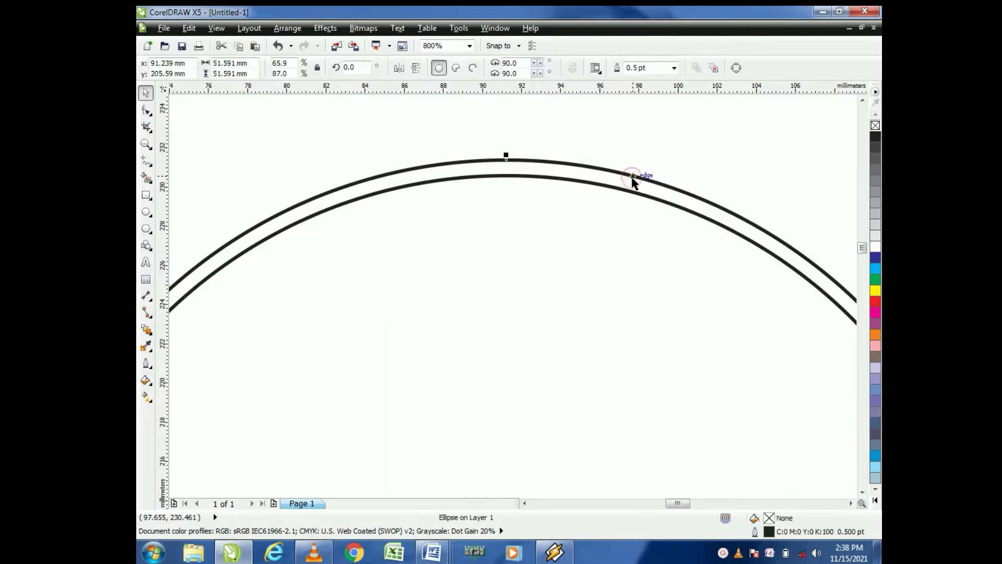
pyautogui.scroll(-1, 633, 180)
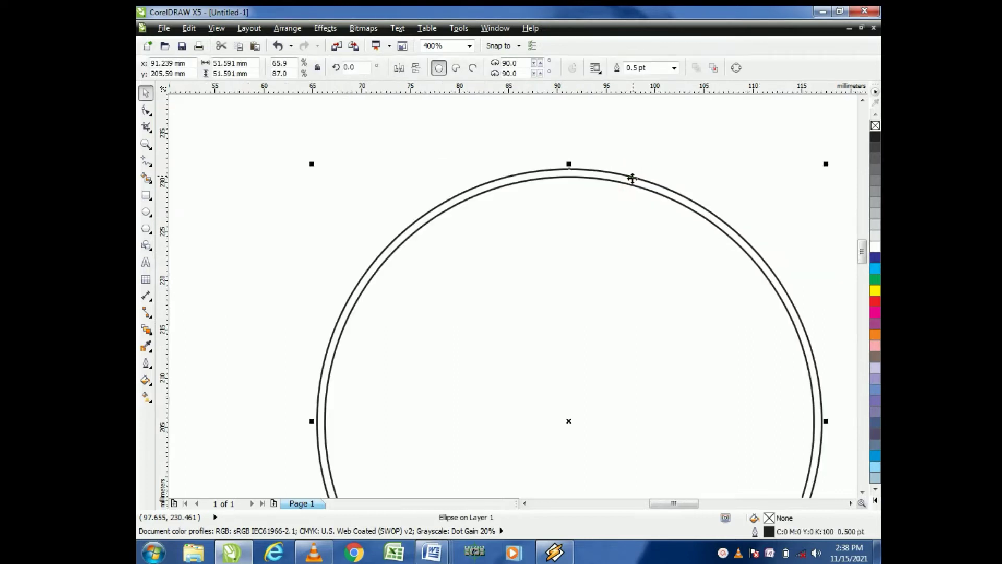
pyautogui.doubleClick(769, 531)
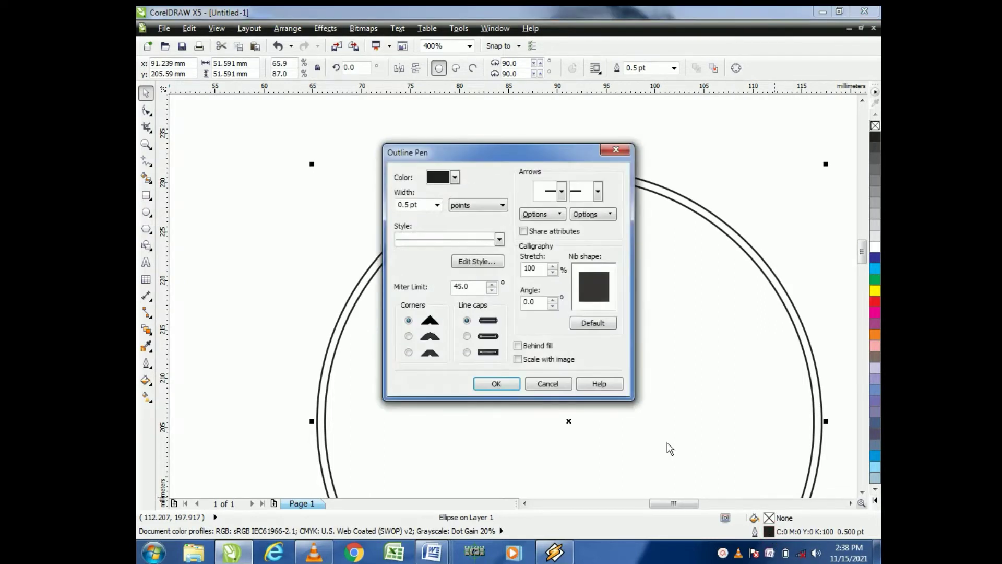
pyautogui.click(436, 205)
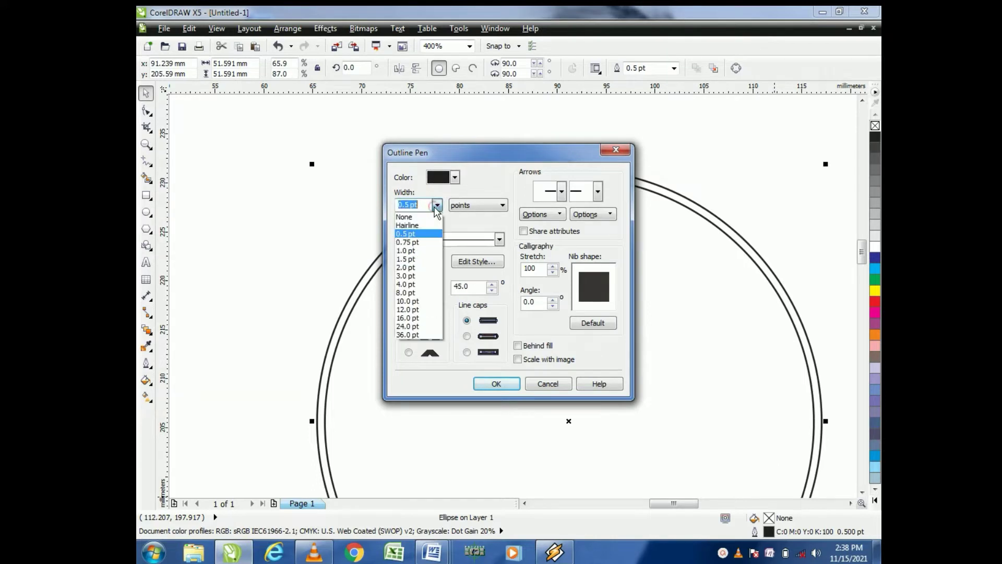
pyautogui.click(421, 260)
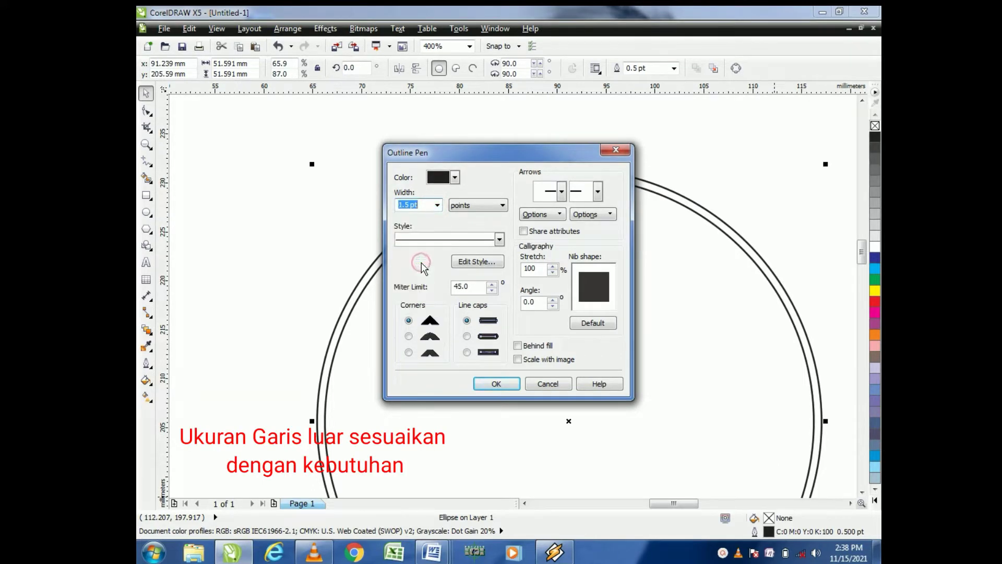
pyautogui.click(519, 346)
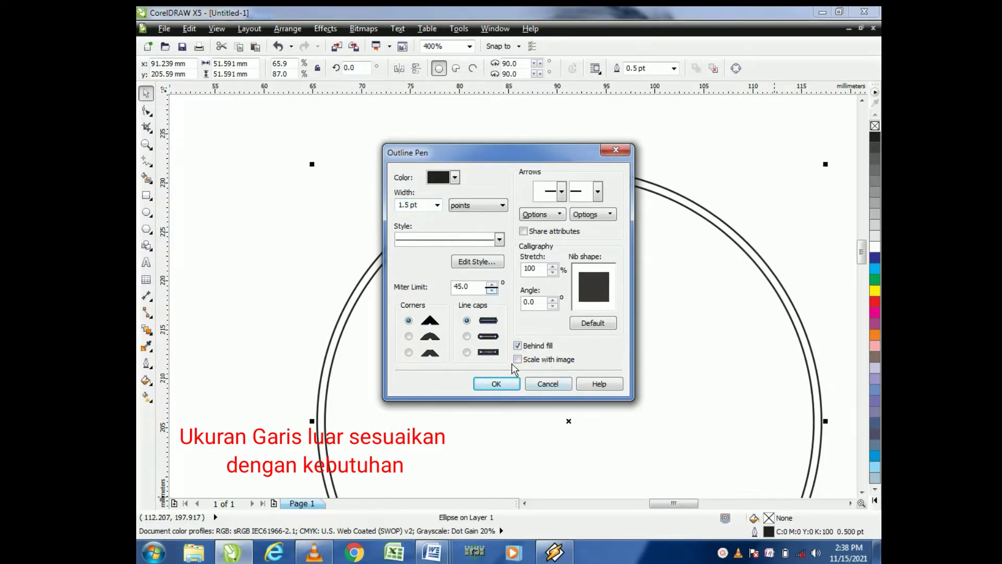
pyautogui.click(522, 360)
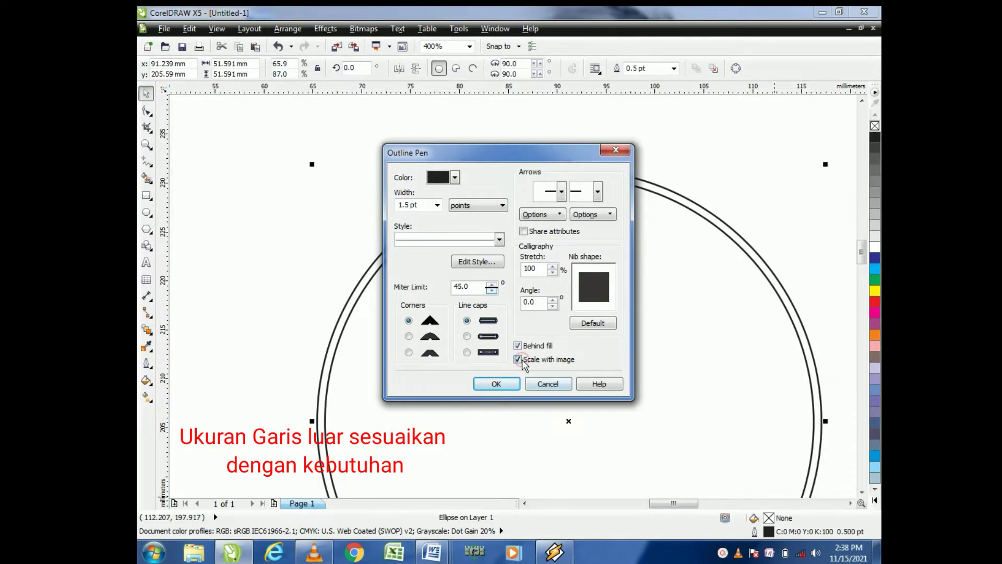
pyautogui.click(495, 384)
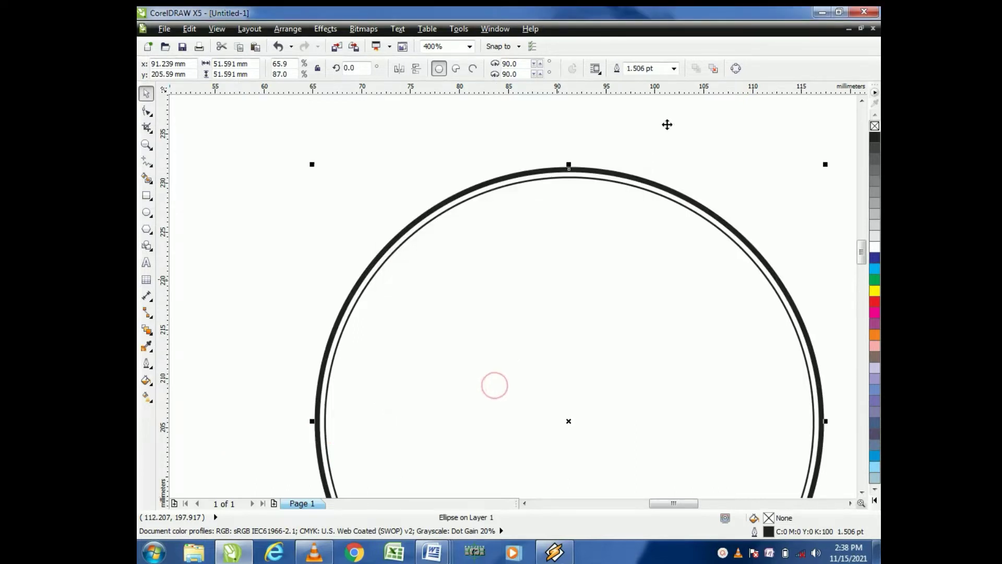
# Step: Paste a copy of the outer circle and shrink it by its corner handle to about 44.7 mm
pyautogui.click(701, 164)
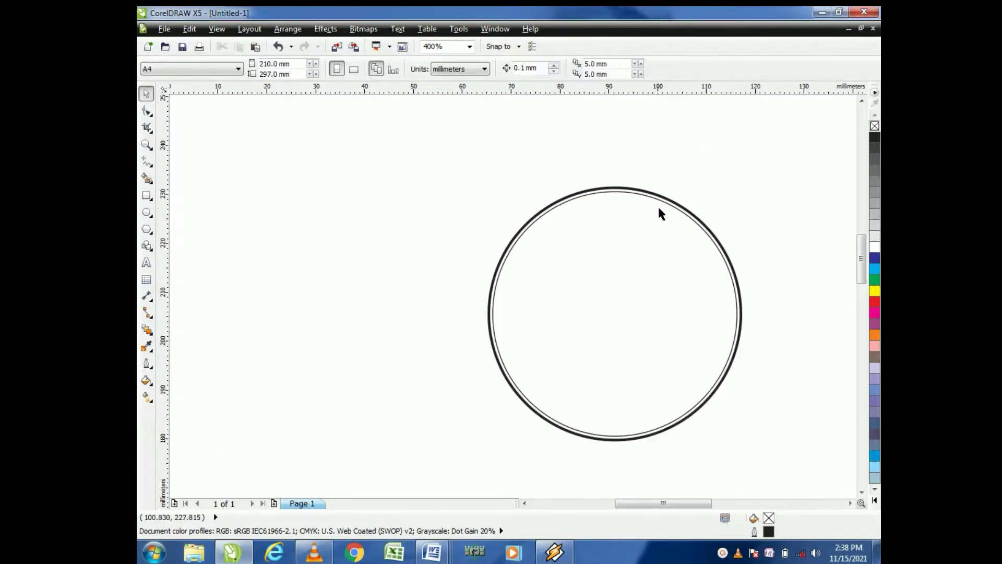
pyautogui.scroll(-2, 662, 208)
pyautogui.click(559, 151)
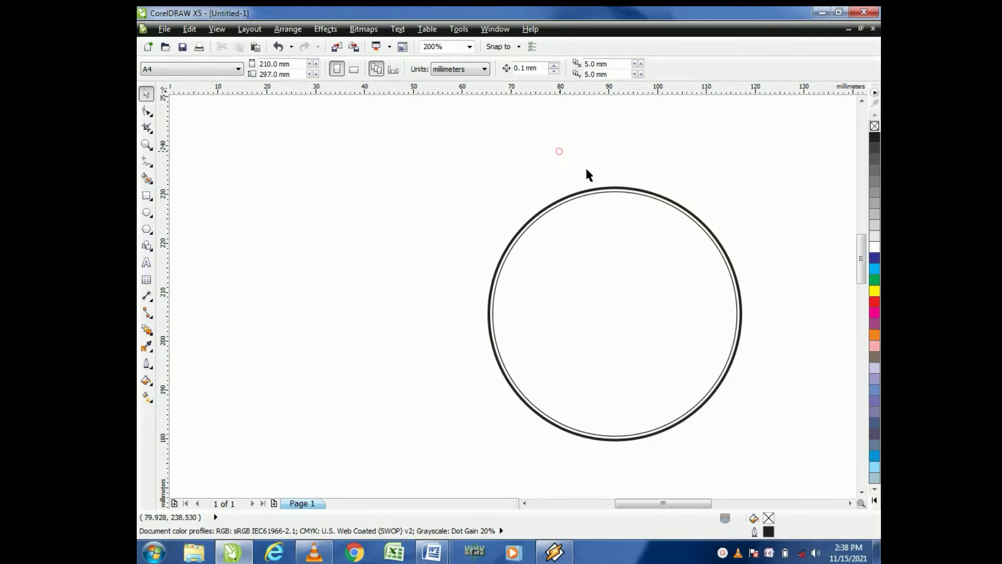
pyautogui.click(696, 228)
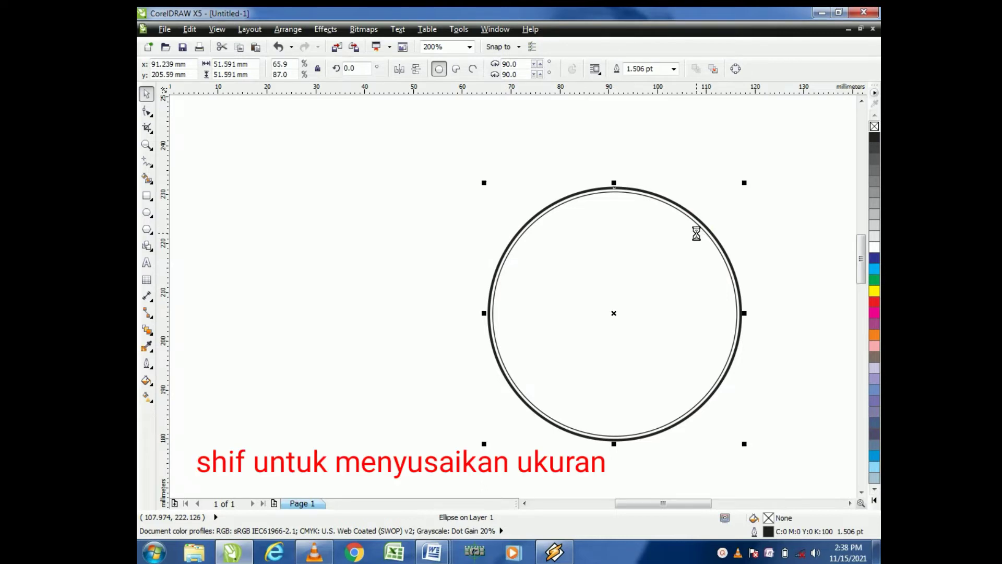
pyautogui.hotkey('ctrl', 'v')
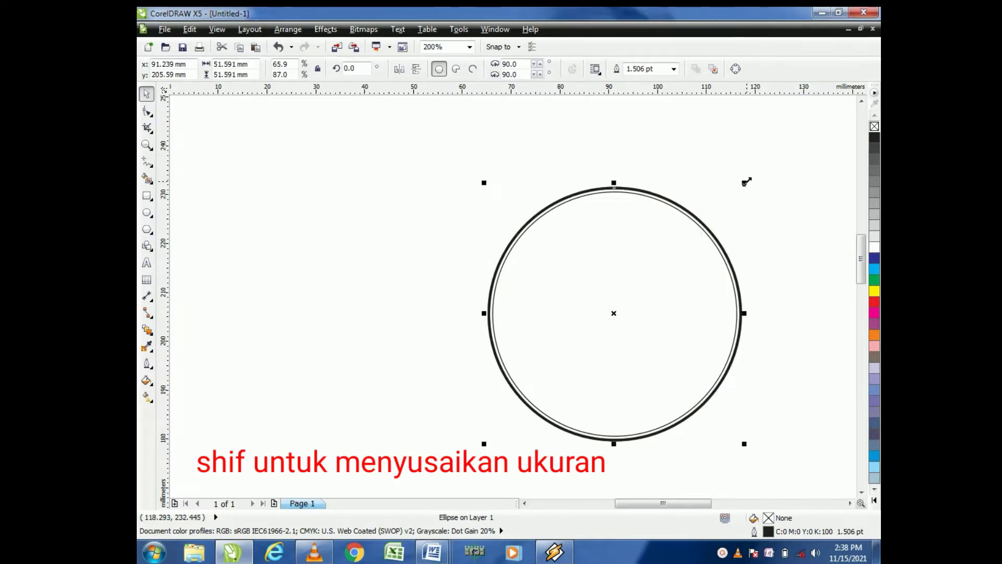
pyautogui.moveTo(747, 181); pyautogui.dragTo(711, 215)
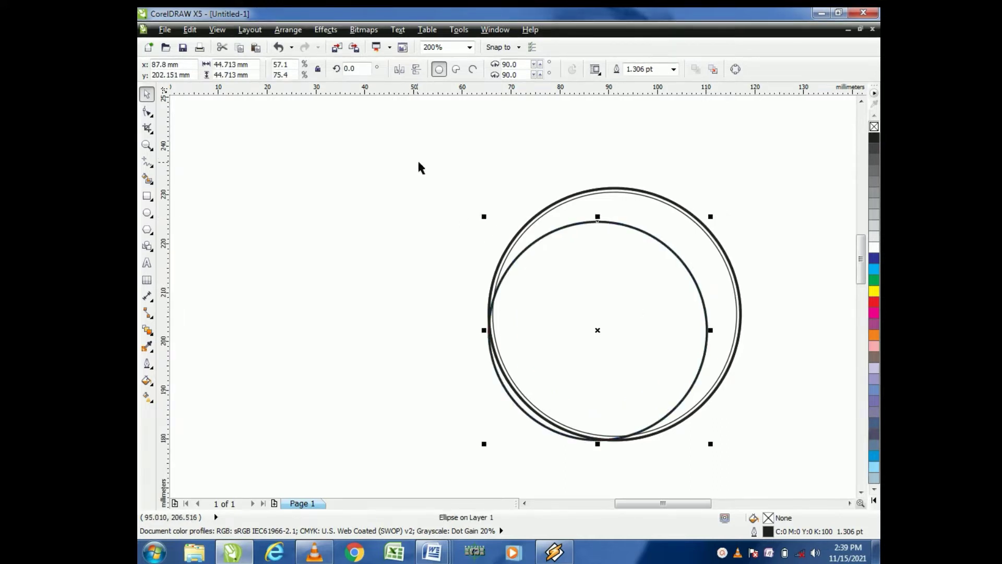
# Step: Select all three circles and align their horizontal and vertical centres
pyautogui.moveTo(421, 155); pyautogui.dragTo(816, 474)
pyautogui.press('c')
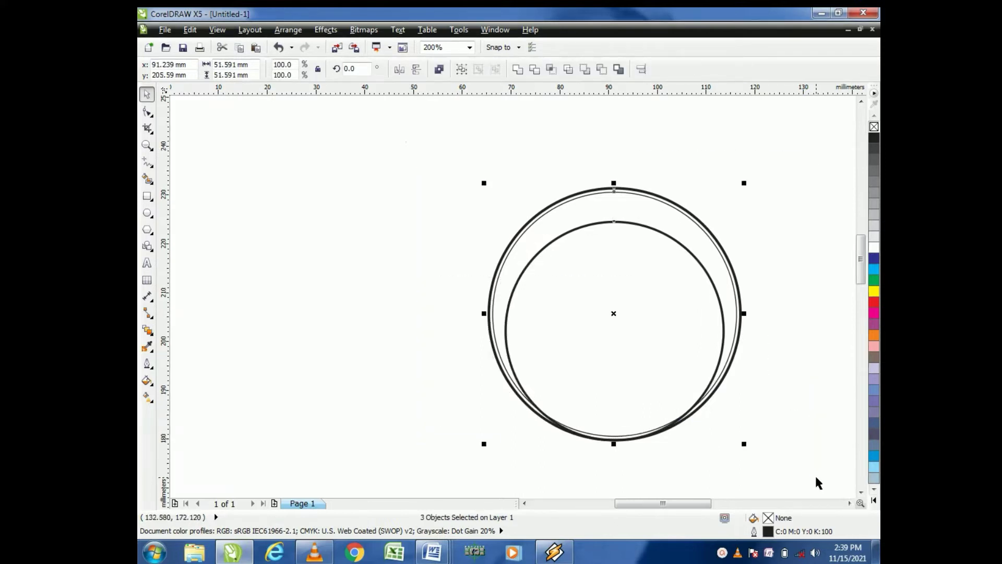
pyautogui.press('e')
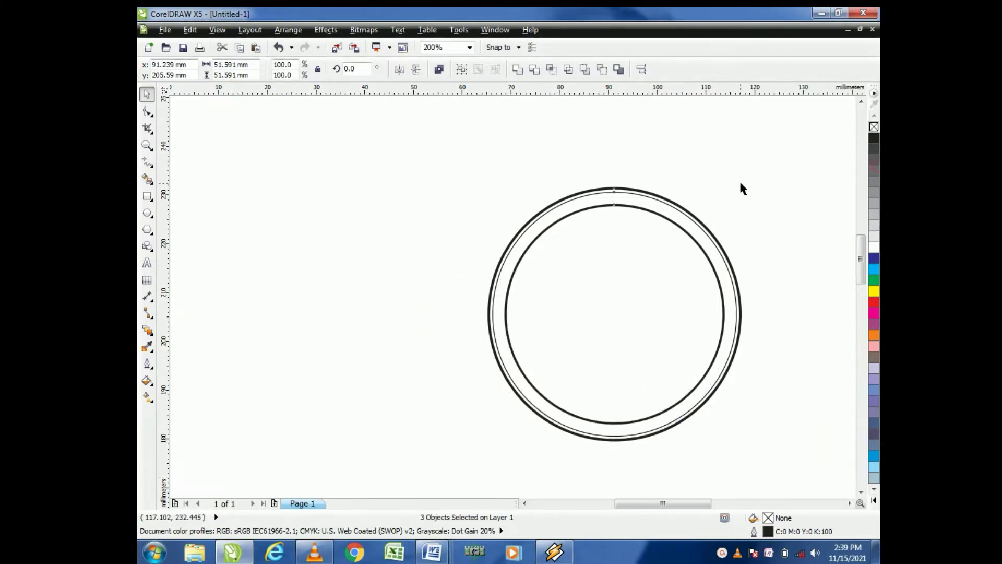
pyautogui.click(739, 181)
# Step: Shrink the innermost circle by its corner handle to about 38.8 mm
pyautogui.scroll(1, 696, 250)
pyautogui.click(696, 249)
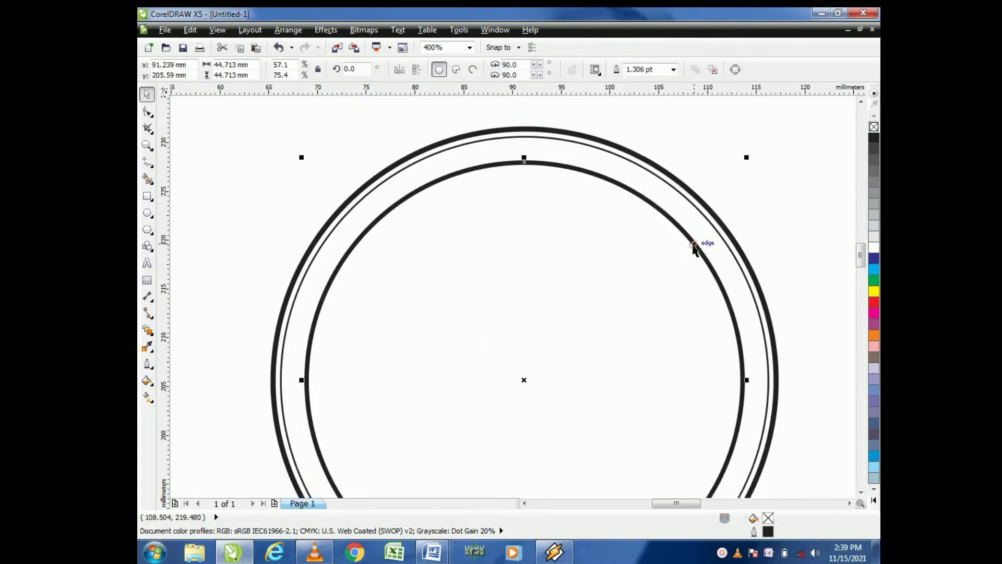
pyautogui.scroll(-1, 698, 246)
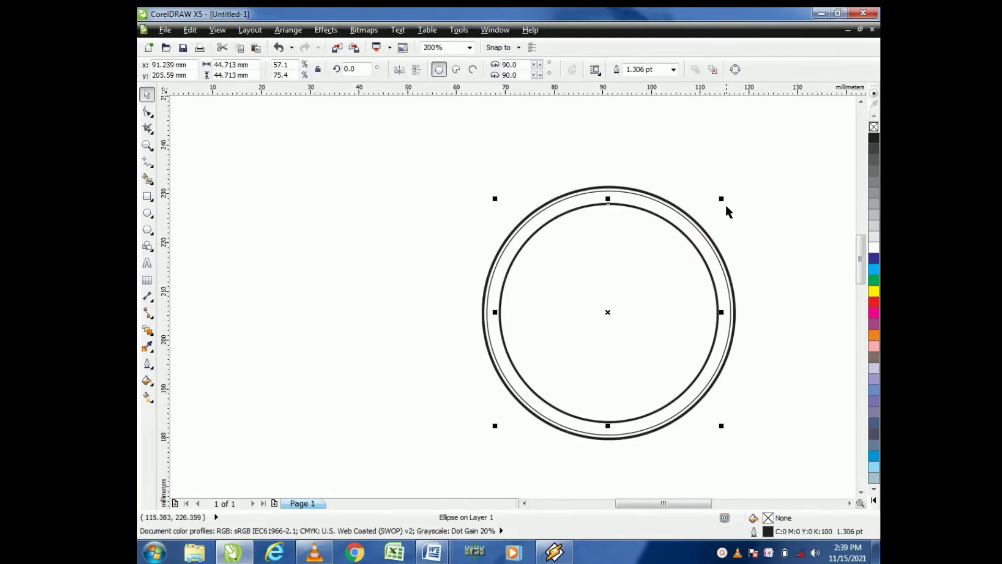
pyautogui.moveTo(722, 199); pyautogui.dragTo(710, 204)
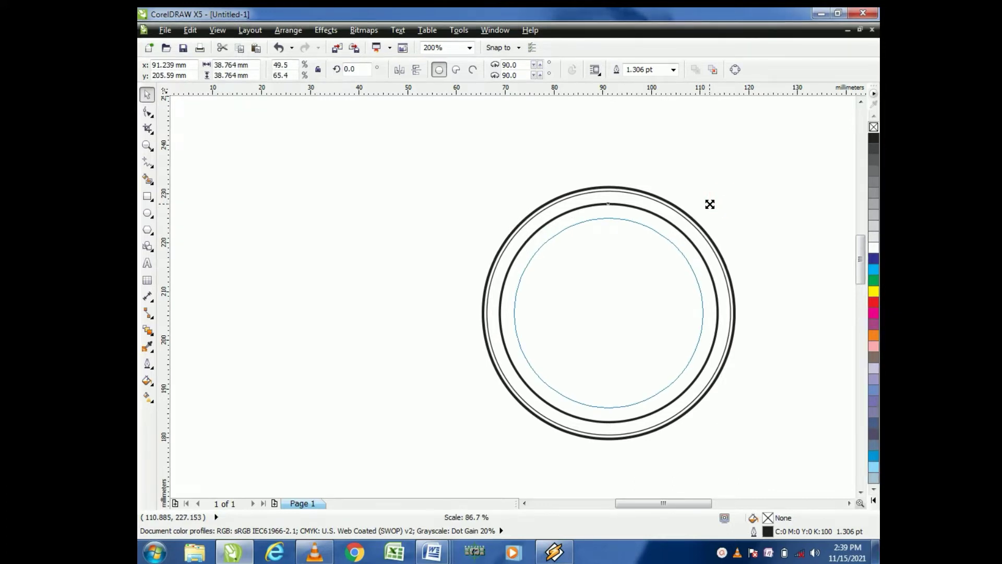
pyautogui.moveTo(710, 204); pyautogui.dragTo(710, 204)
pyautogui.click(749, 191)
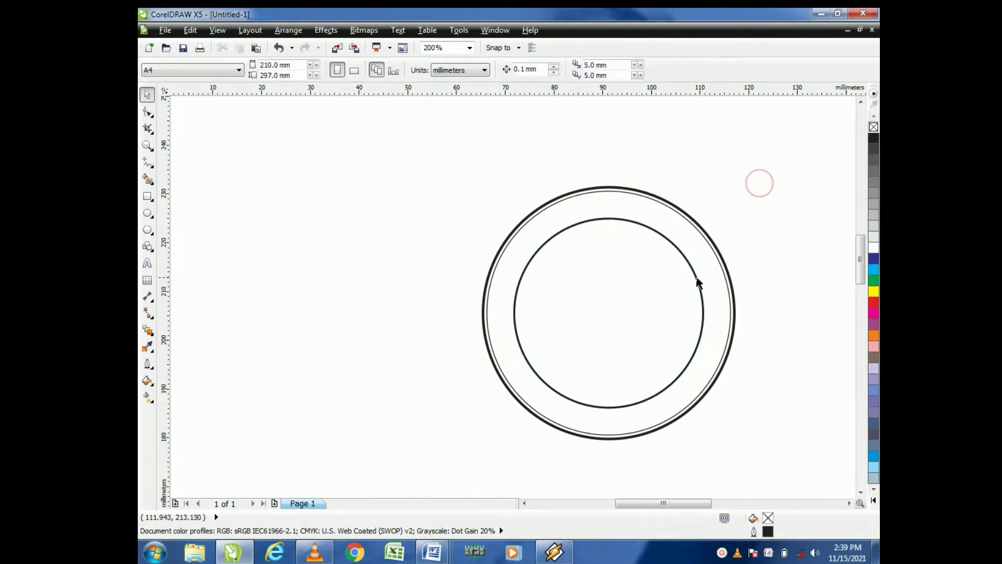
# Step: Set the innermost circle's outline width to 0.5 pt
pyautogui.click(695, 283)
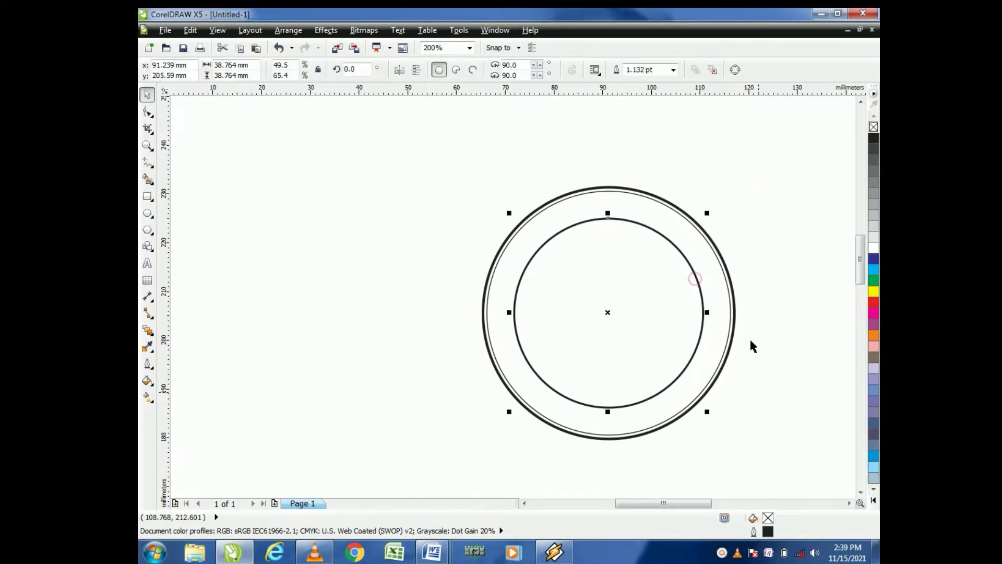
pyautogui.doubleClick(768, 531)
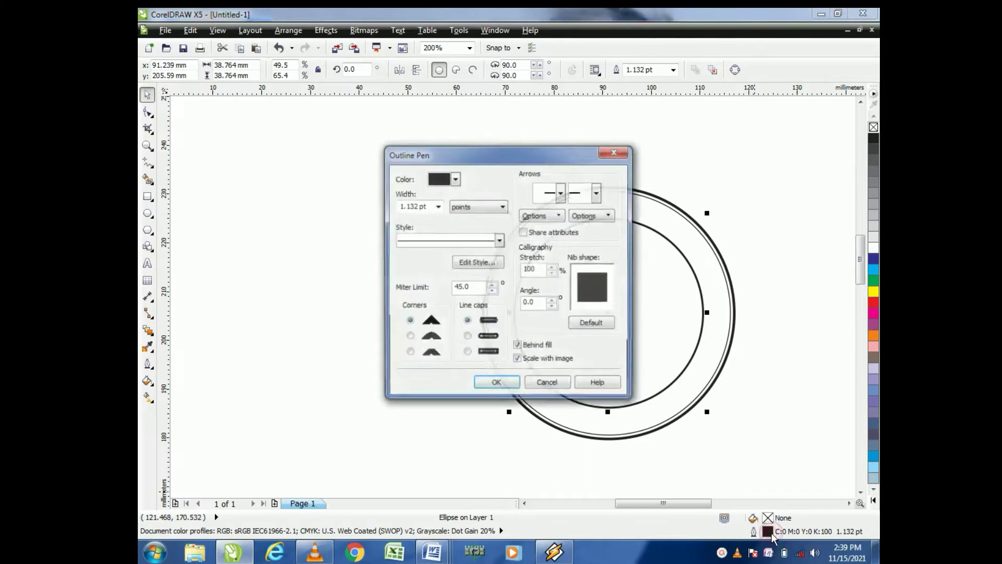
pyautogui.click(437, 206)
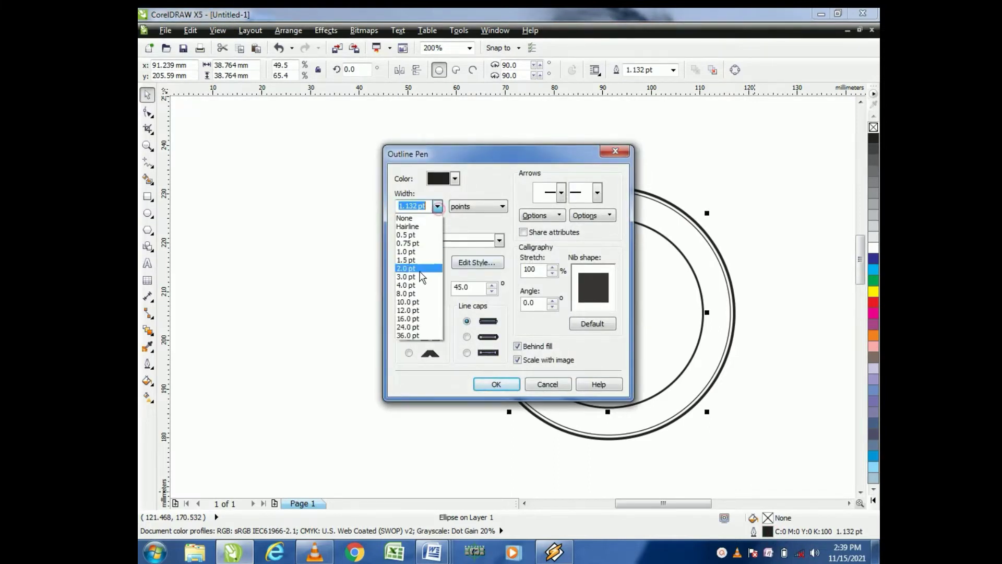
pyautogui.click(427, 236)
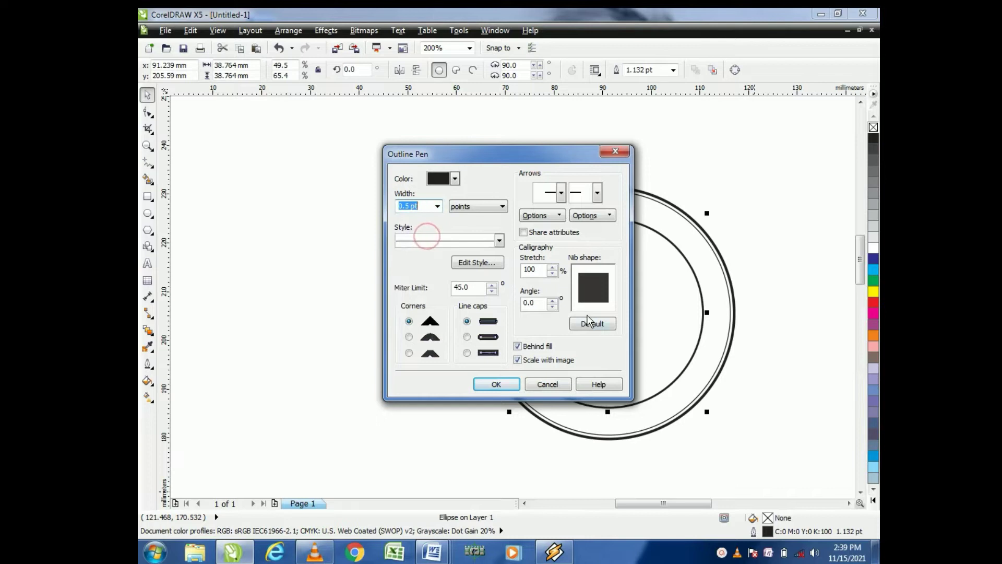
pyautogui.click(494, 385)
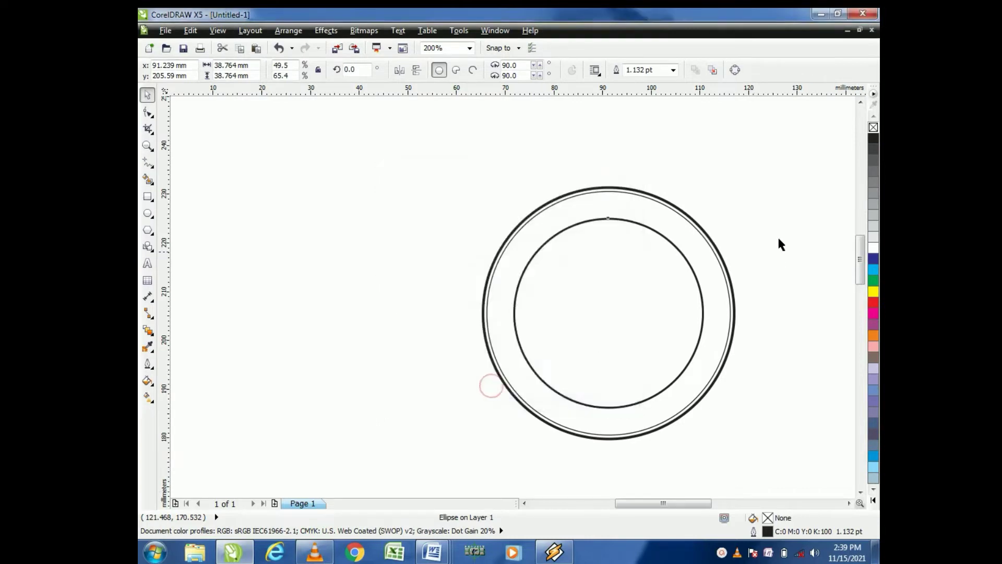
pyautogui.click(747, 209)
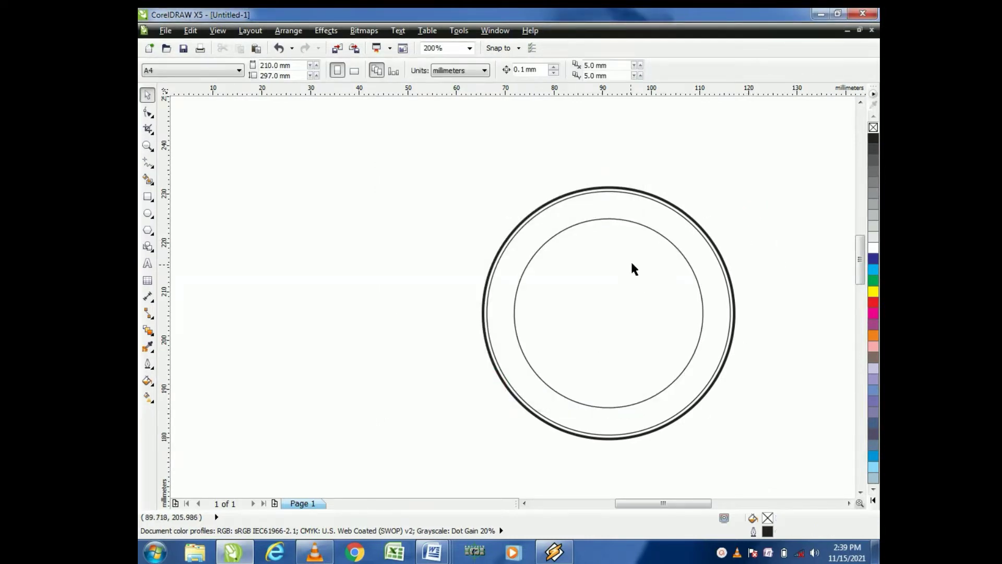
# Step: Move the innermost circle out of the stamp to the empty area on the left
pyautogui.click(659, 236)
pyautogui.moveTo(659, 236); pyautogui.dragTo(374, 196)
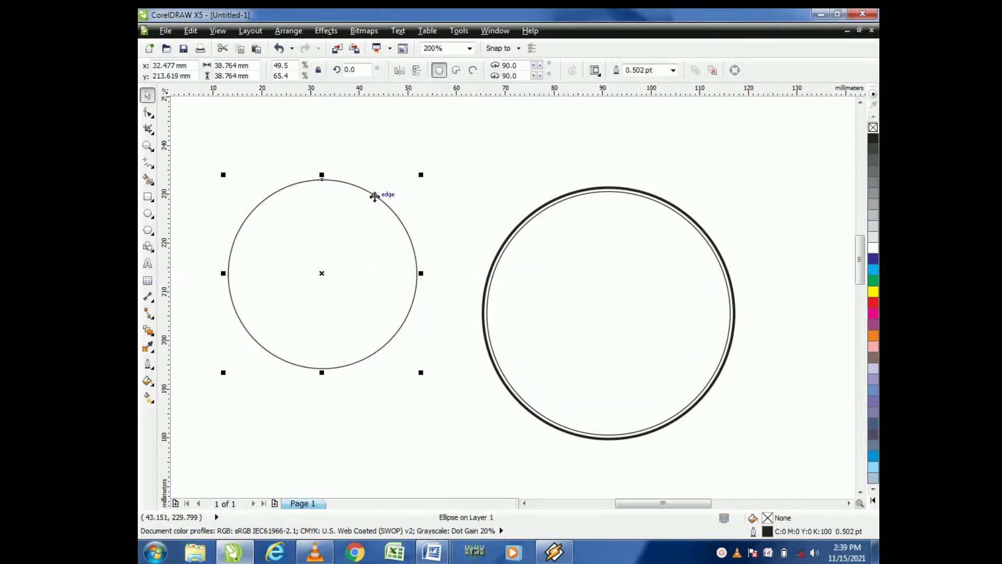
pyautogui.click(416, 147)
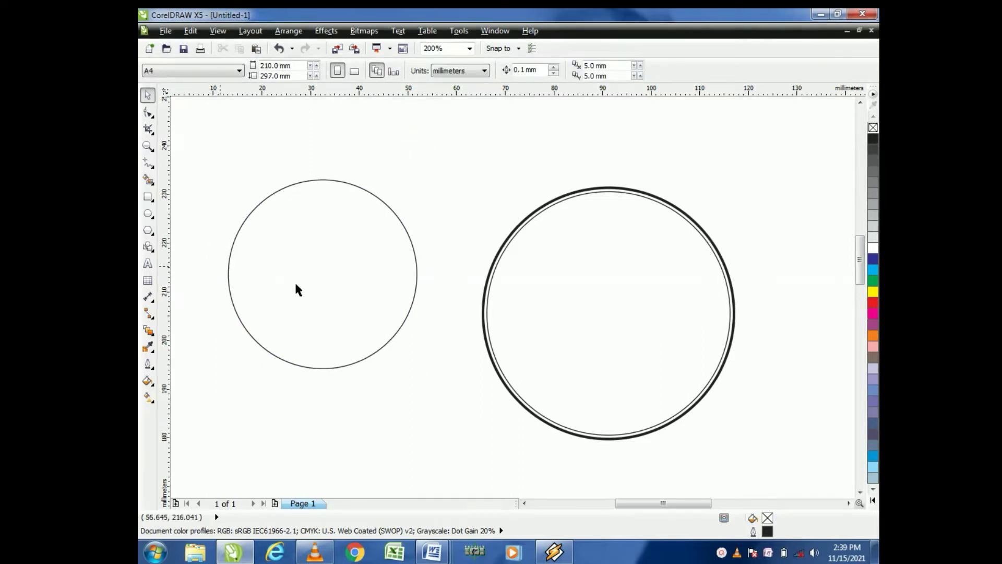
# Step: Draw a rectangle about 45 × 14.8 mm across the middle of the moved circle
pyautogui.click(148, 200)
pyautogui.moveTo(211, 245); pyautogui.dragTo(430, 317)
pyautogui.click(148, 95)
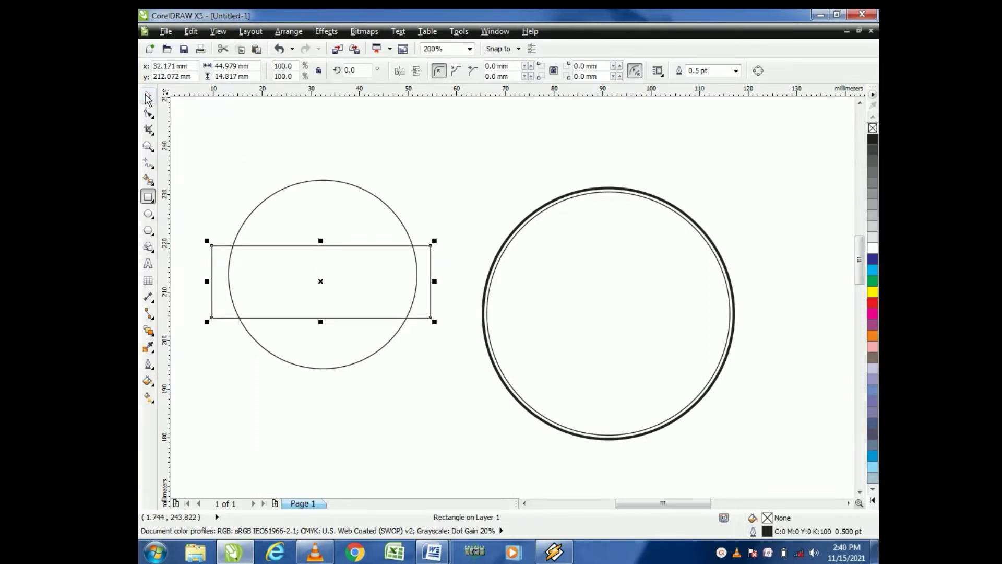
# Step: Trim the circle with the rectangle, then move the rectangle away and delete it
pyautogui.moveTo(480, 150); pyautogui.dragTo(206, 395)
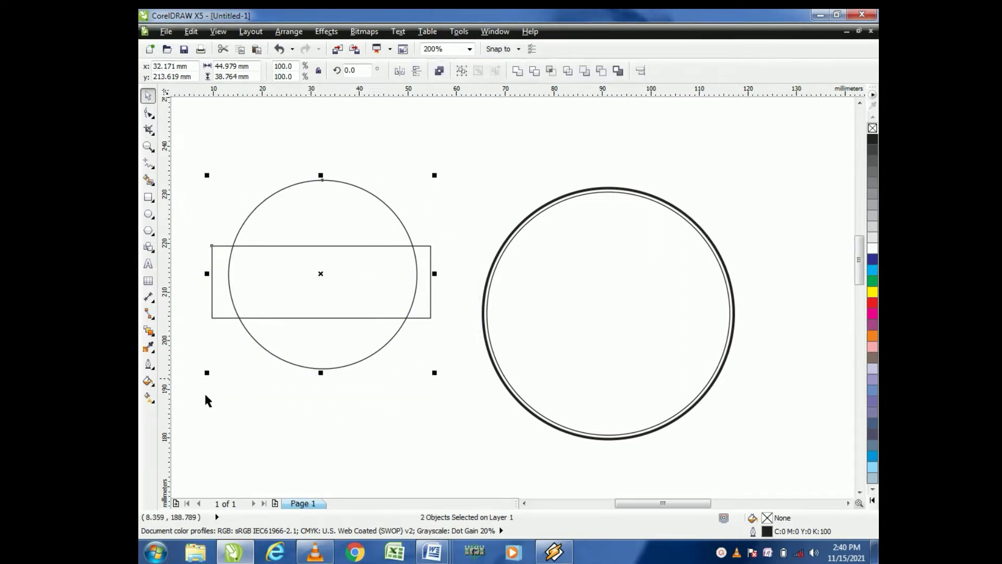
pyautogui.click(536, 73)
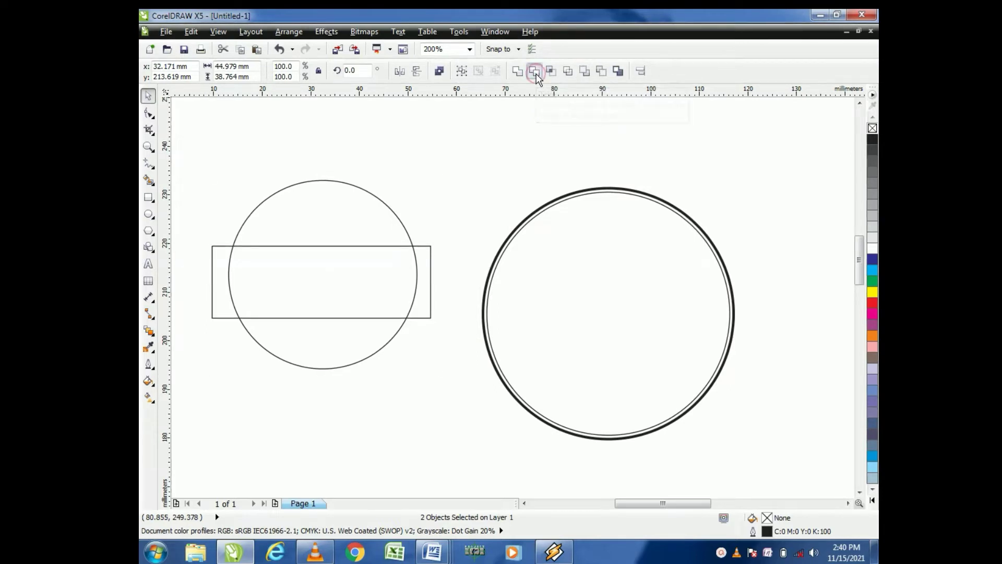
pyautogui.click(475, 202)
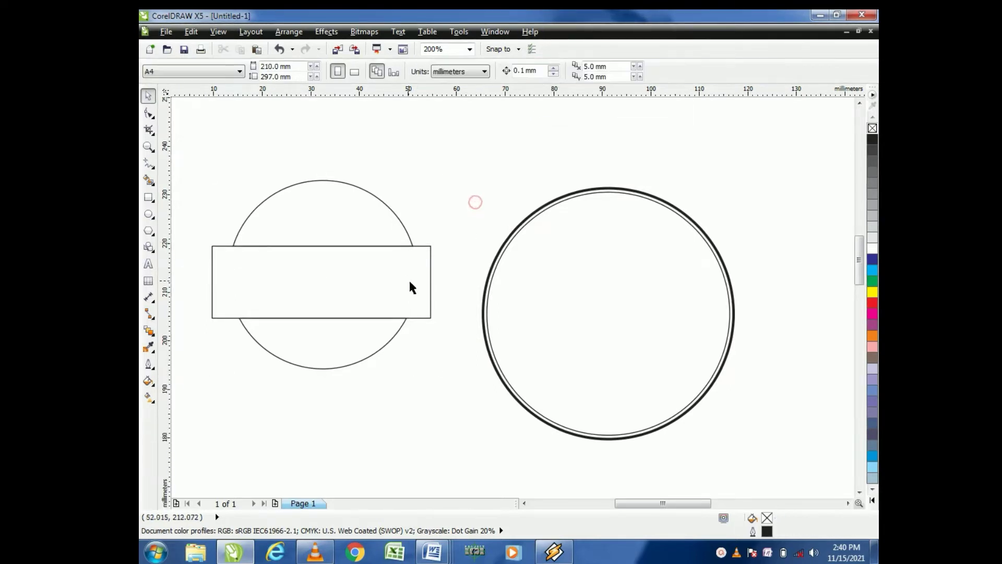
pyautogui.moveTo(403, 277); pyautogui.dragTo(647, 340)
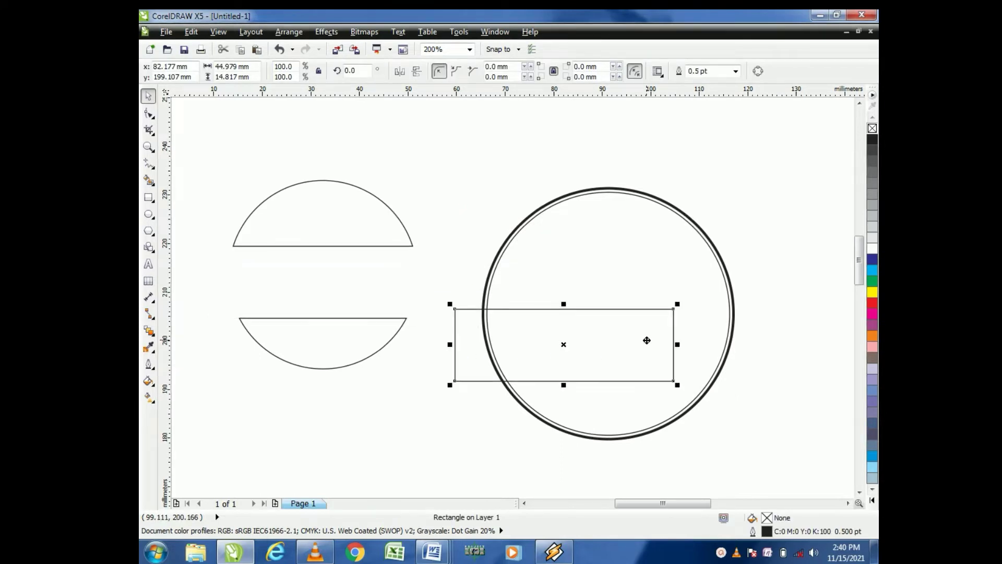
pyautogui.press('Delete')
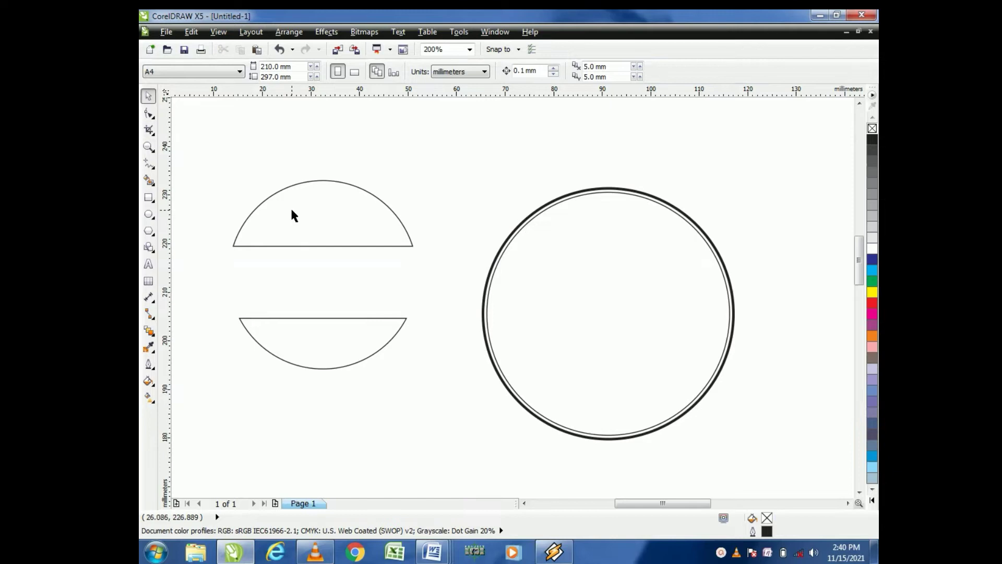
# Step: Move the two trimmed circle segments inside the stamp's rings
pyautogui.click(290, 208)
pyautogui.moveTo(301, 215); pyautogui.dragTo(593, 253)
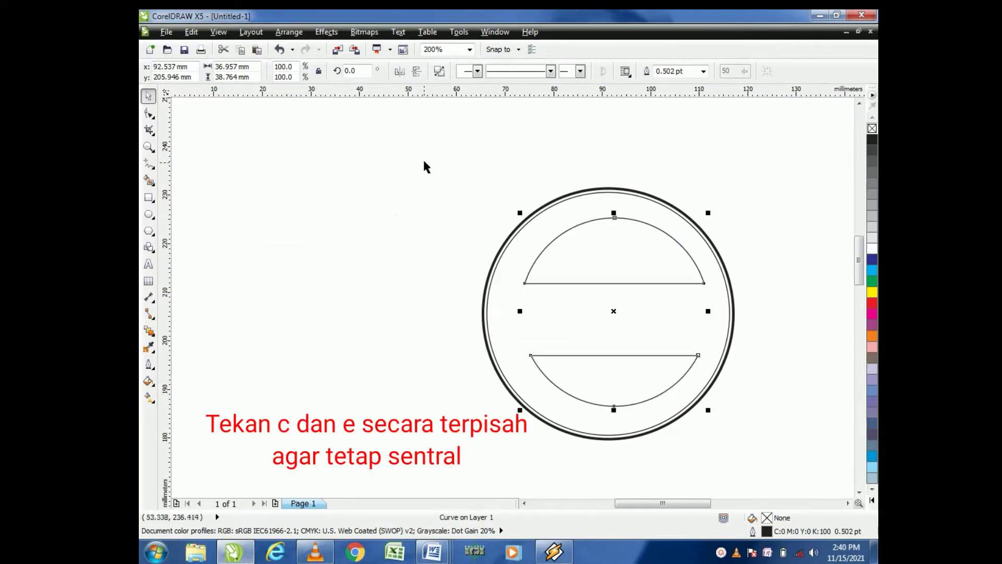
# Step: Select the stamp circles and both trimmed segments and align them on their horizontal and vertical centres
pyautogui.moveTo(424, 161); pyautogui.dragTo(785, 464)
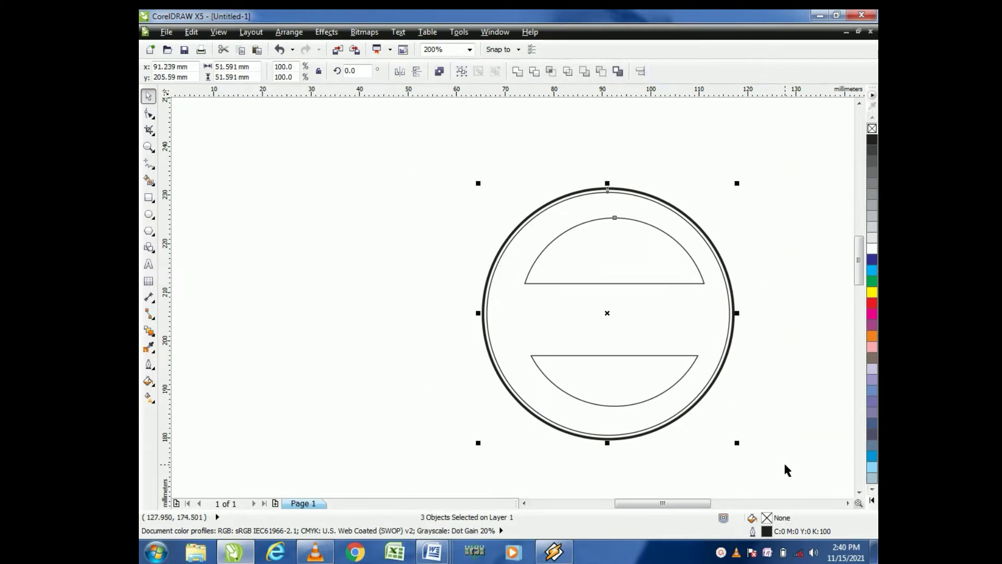
pyautogui.press('c')
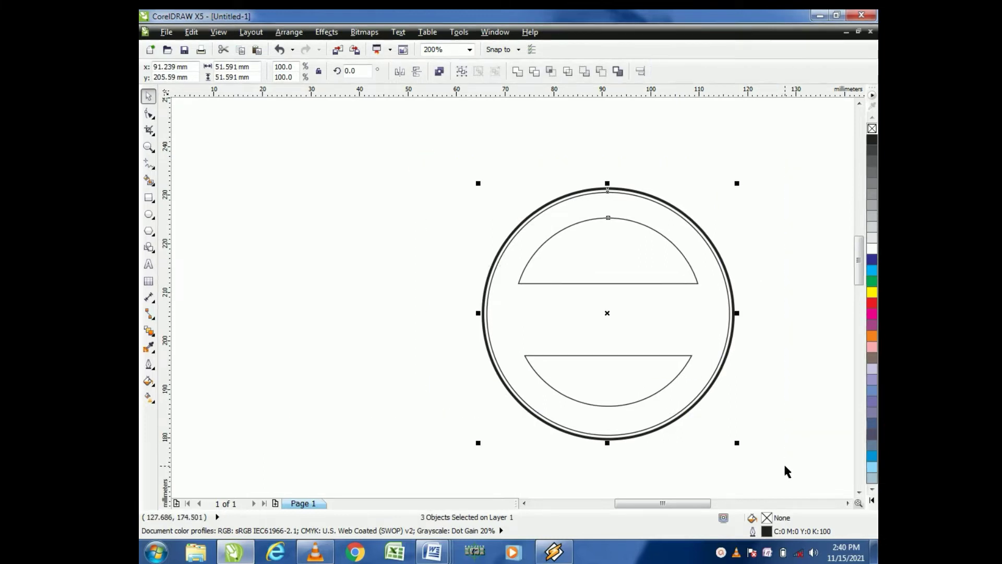
pyautogui.press('e')
pyautogui.click(780, 222)
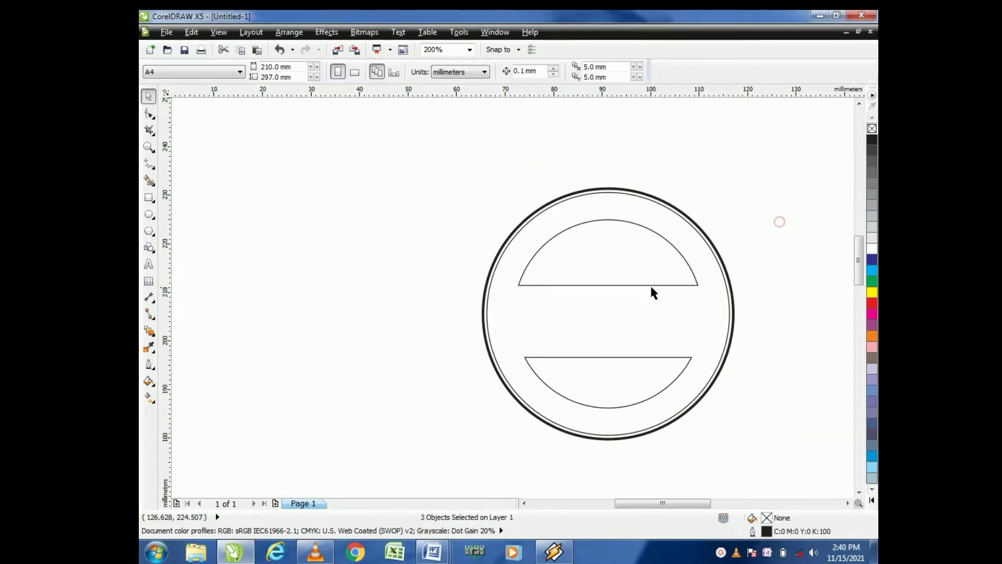
# Step: Create artistic text reading "PERSEROAN TERBATAS" above the stamp
pyautogui.click(745, 164)
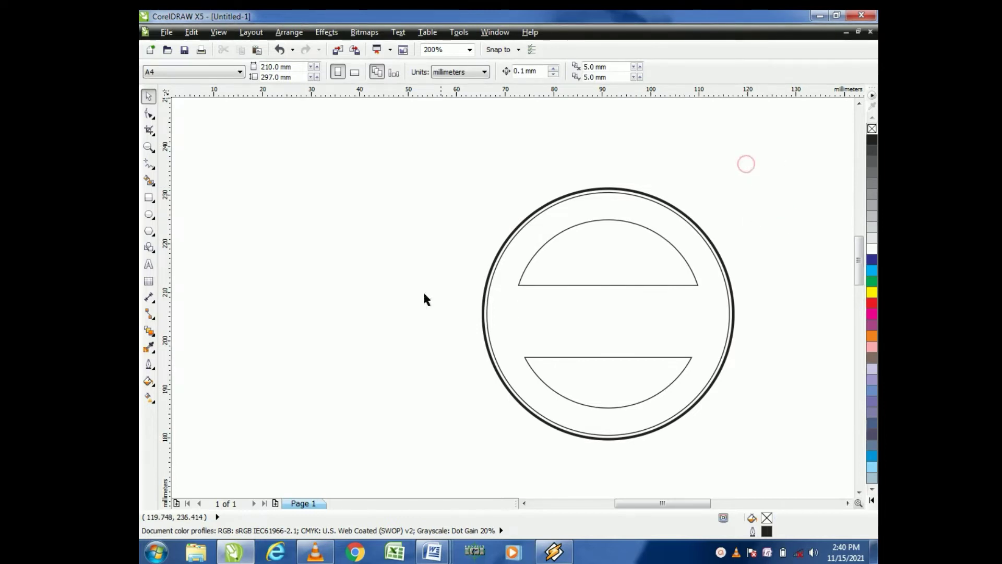
pyautogui.click(151, 268)
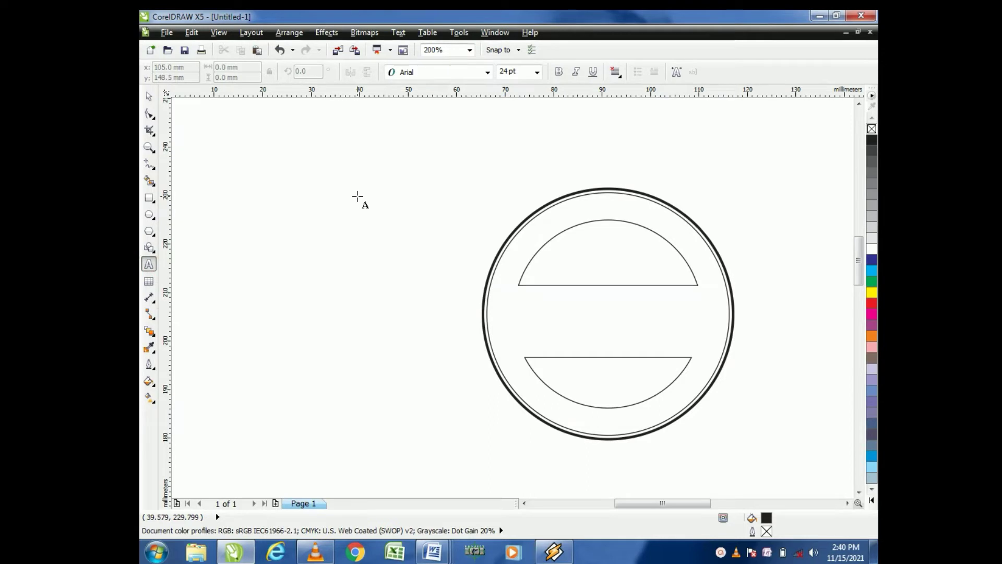
pyautogui.click(358, 196)
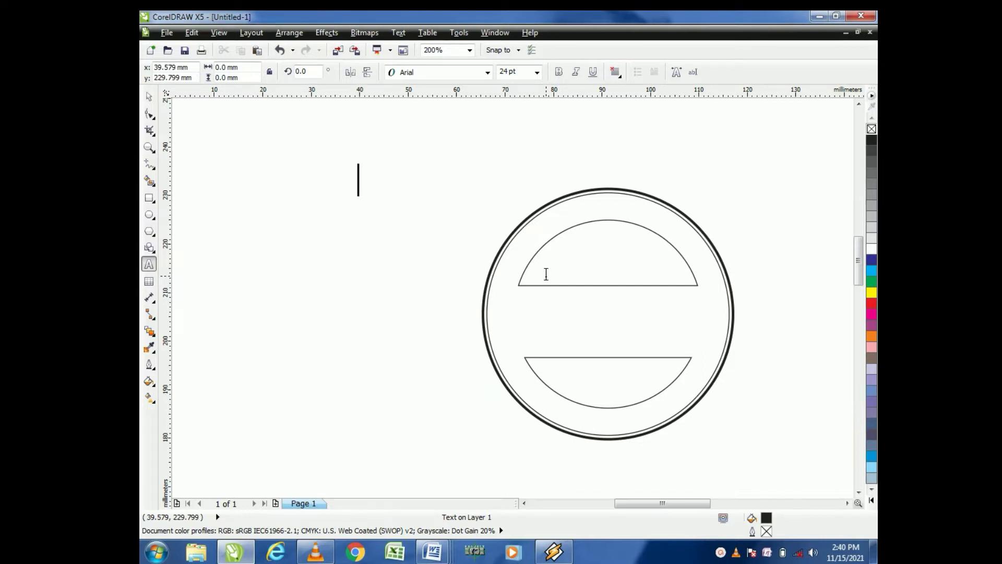
pyautogui.write('p')
pyautogui.press('BackSpace')
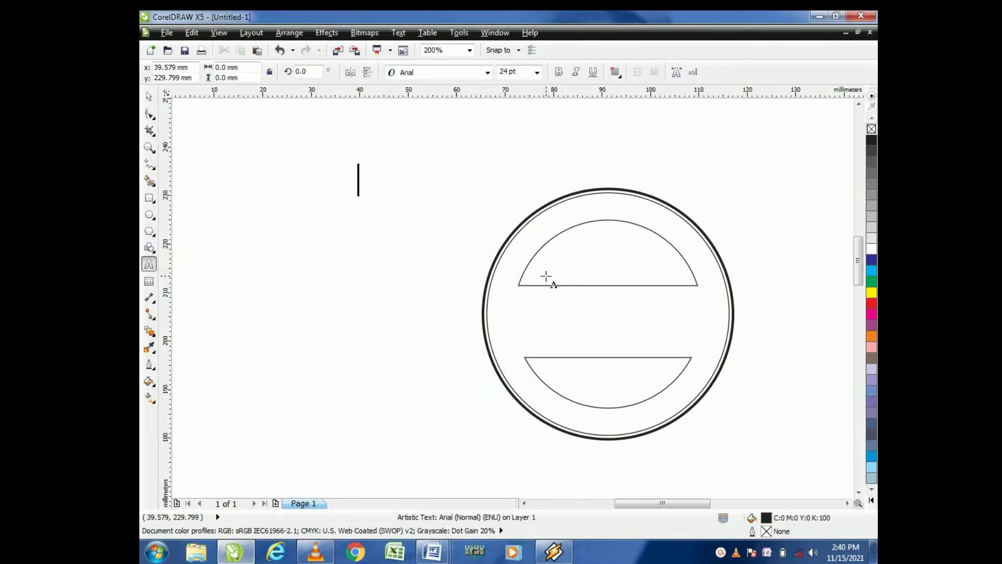
pyautogui.write('PERSER')
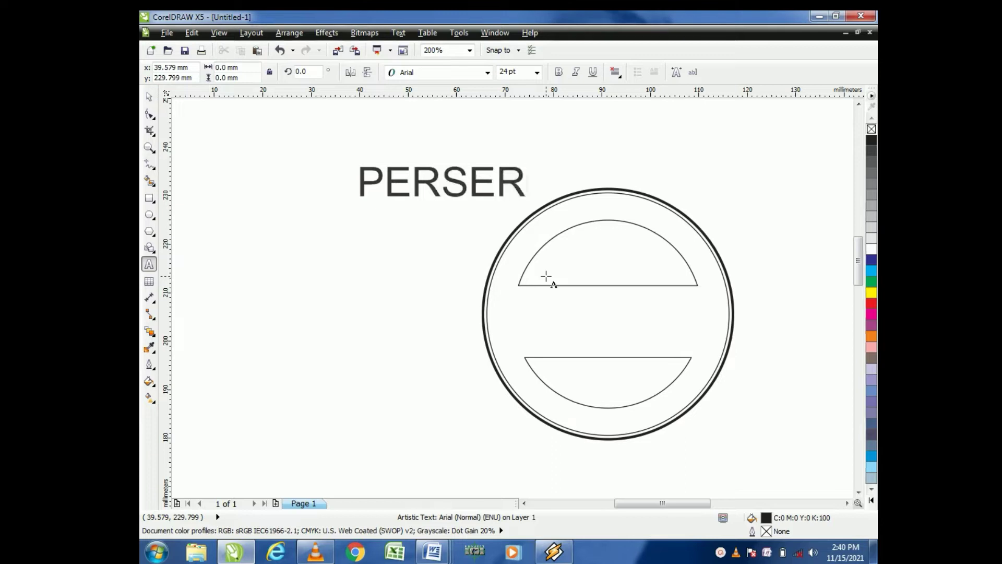
pyautogui.write('OAN TER')
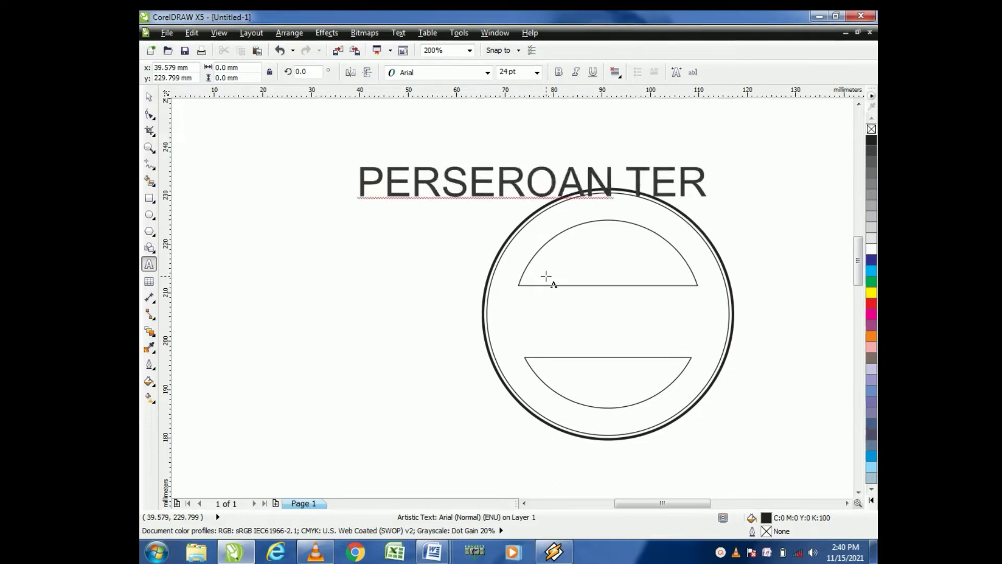
pyautogui.write('BATAS')
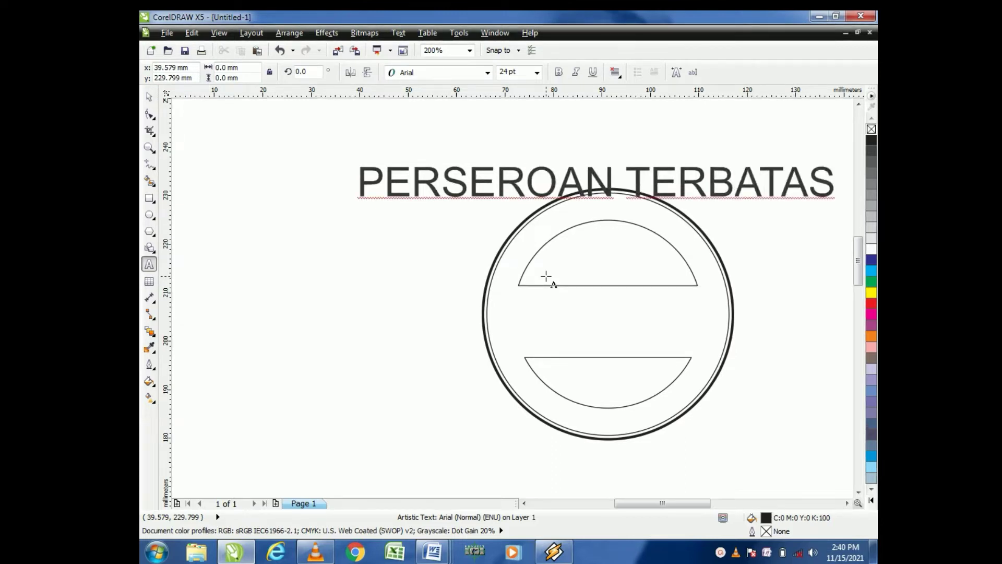
pyautogui.write(' 9PT)')
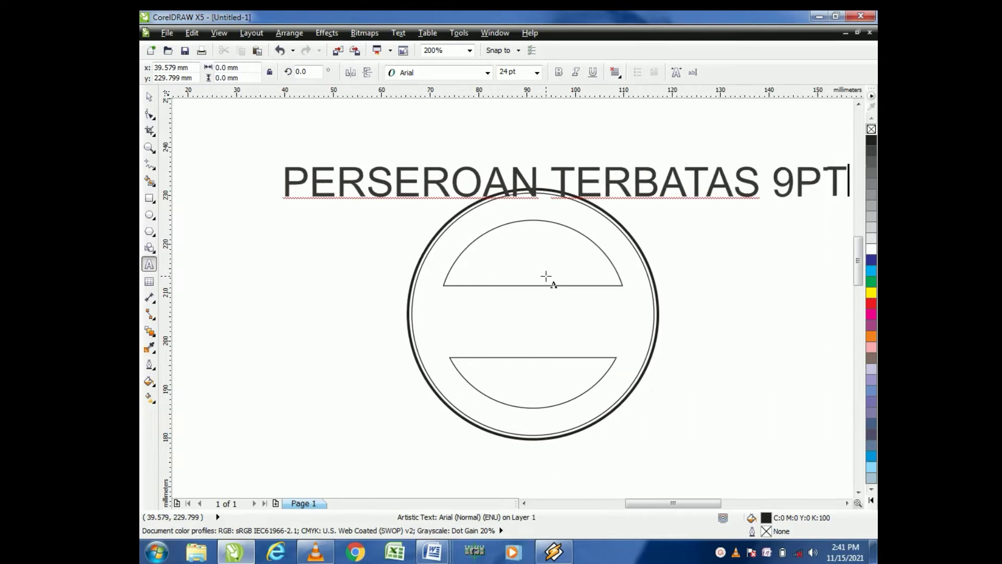
pyautogui.click(783, 191)
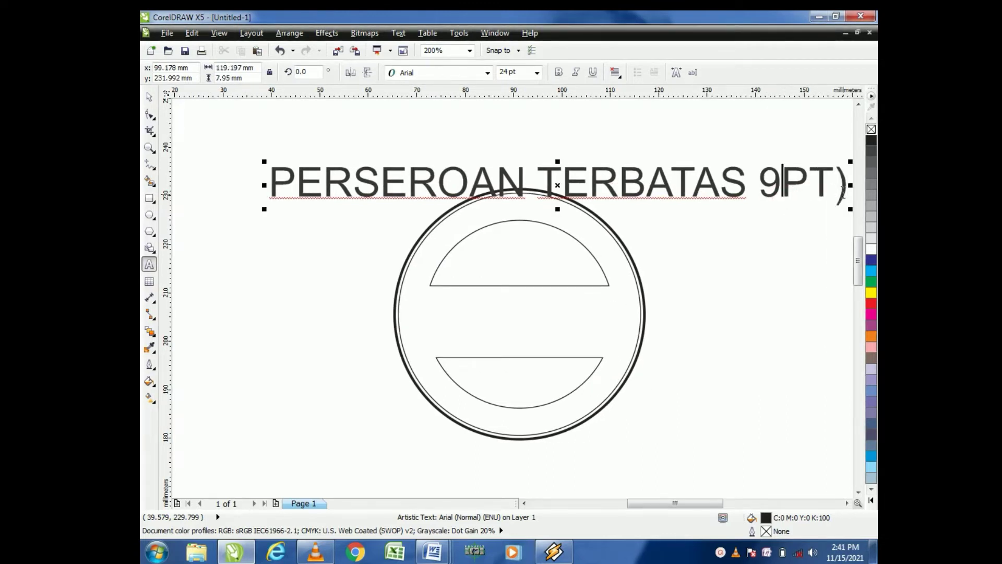
pyautogui.press('Delete')
pyautogui.press('Delete')
pyautogui.press('Delete')
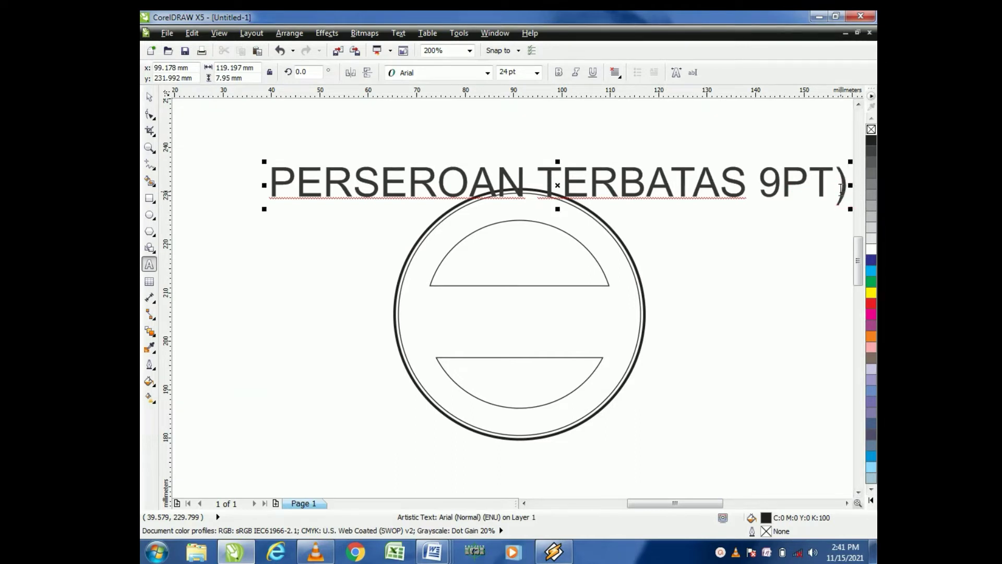
pyautogui.press('BackSpace')
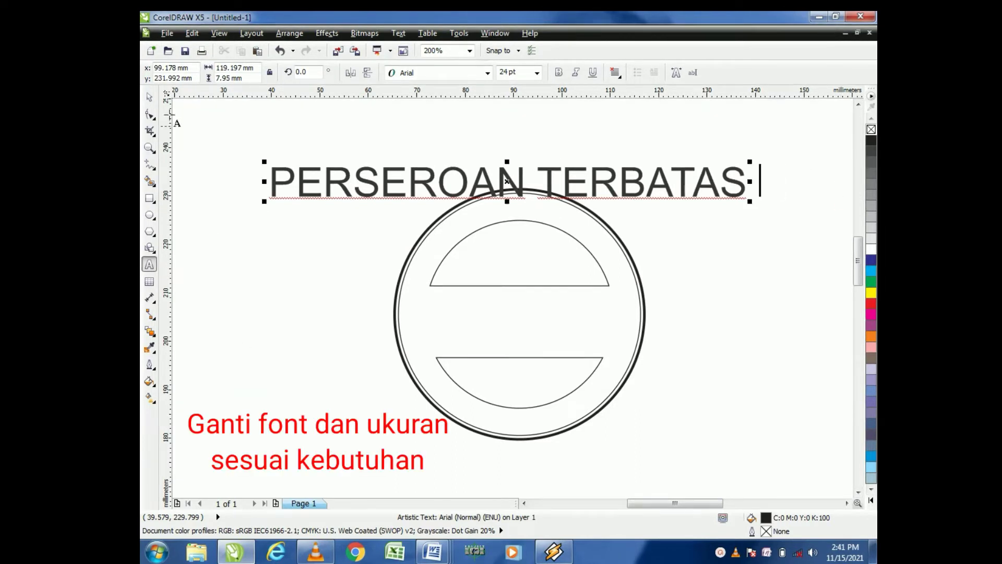
# Step: Move the text further up and change its font to Batang
pyautogui.click(150, 97)
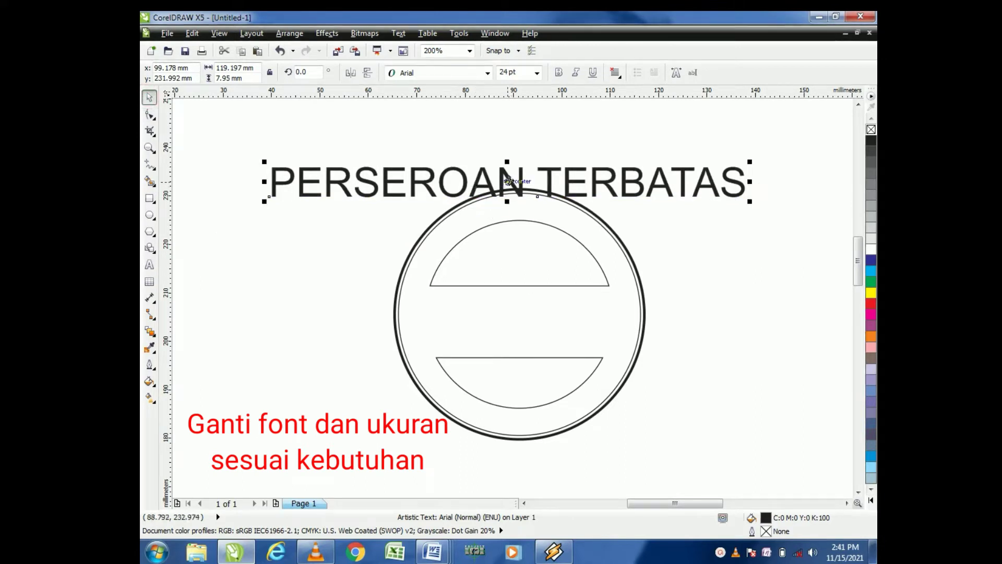
pyautogui.moveTo(508, 181); pyautogui.dragTo(584, 153)
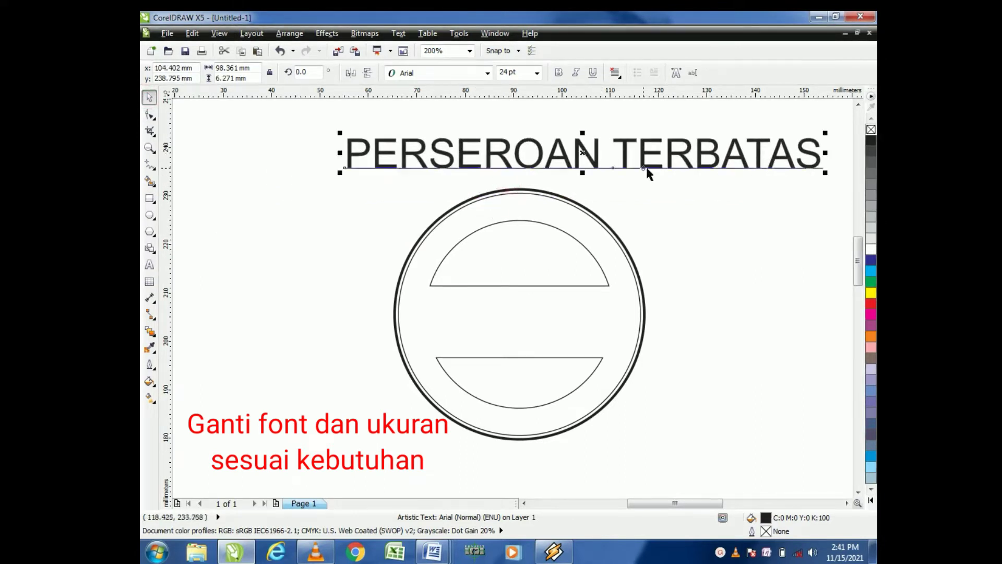
pyautogui.click(672, 177)
pyautogui.click(670, 167)
pyautogui.click(488, 75)
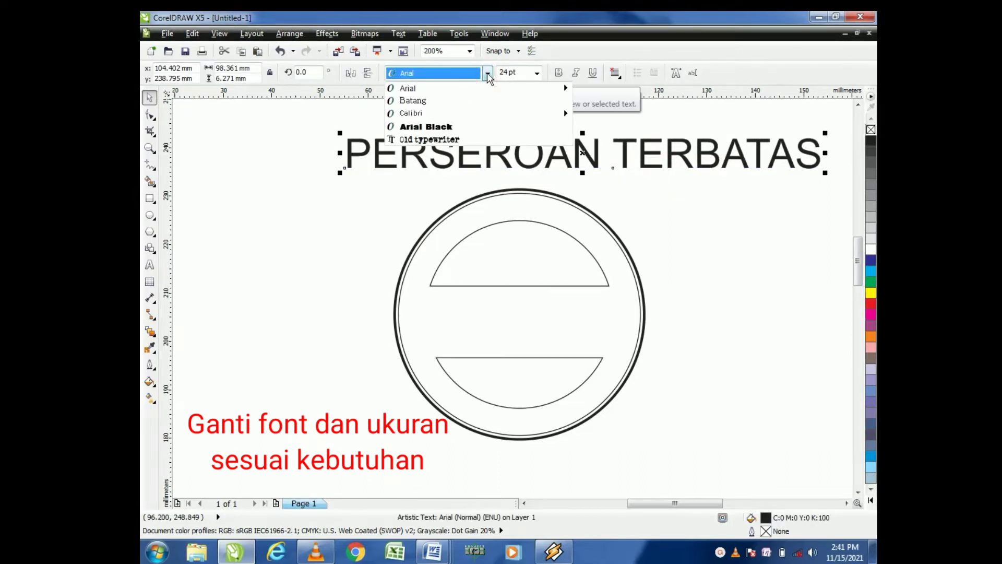
pyautogui.moveTo(436, 111)
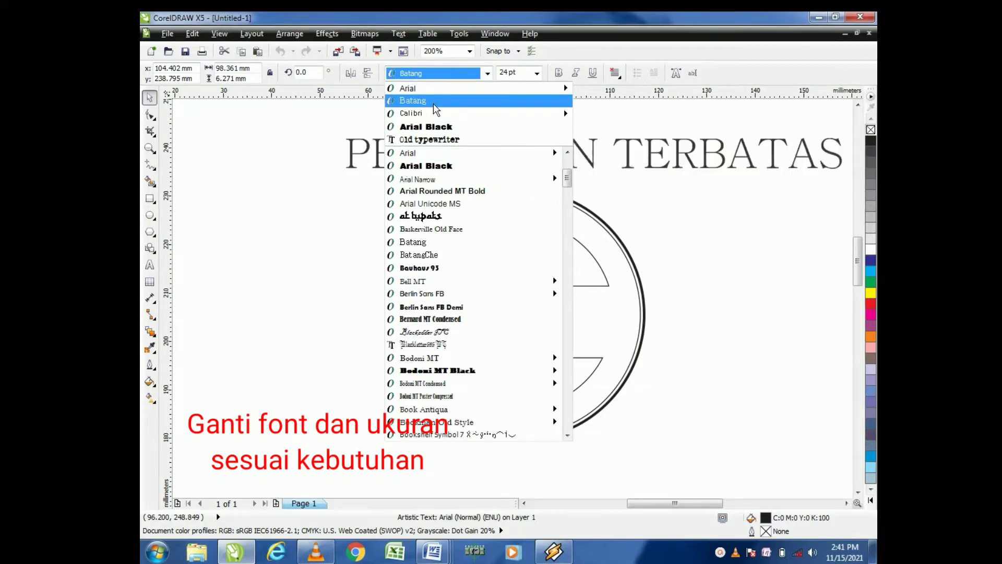
pyautogui.click(436, 104)
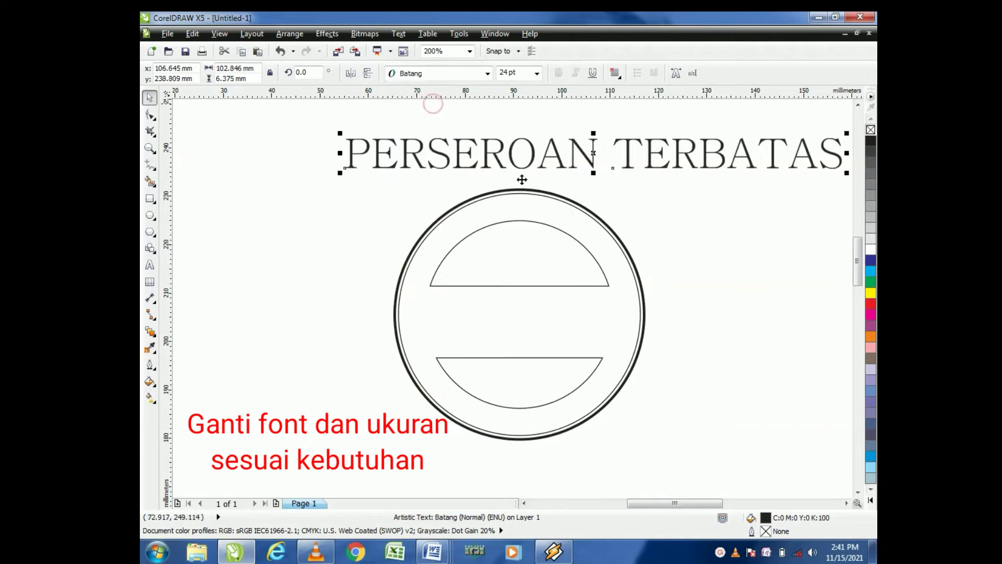
# Step: Set the text's font size to 12 pt
pyautogui.moveTo(346, 133); pyautogui.dragTo(427, 143)
pyautogui.click(486, 73)
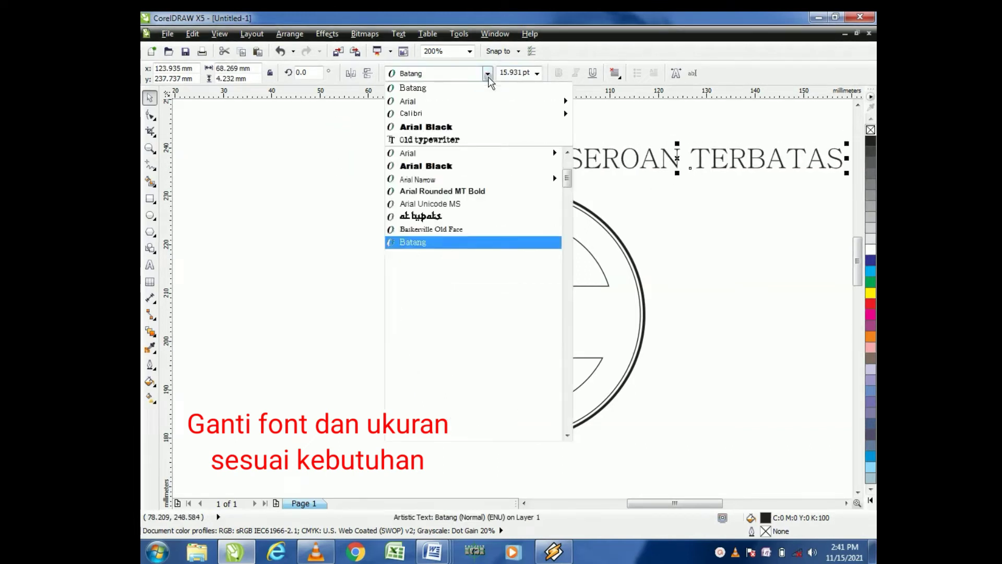
pyautogui.press('Down')
pyautogui.click(488, 74)
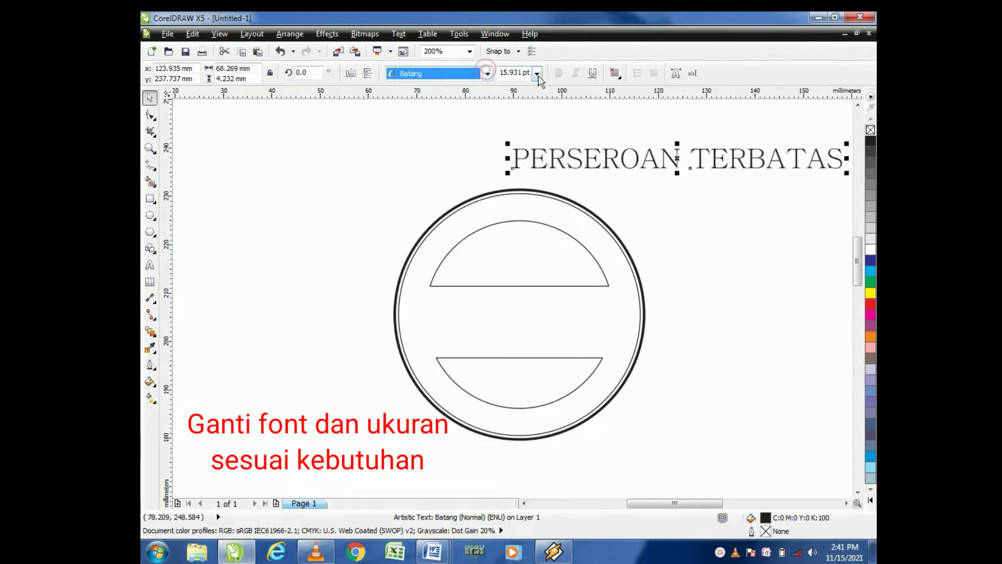
pyautogui.click(537, 75)
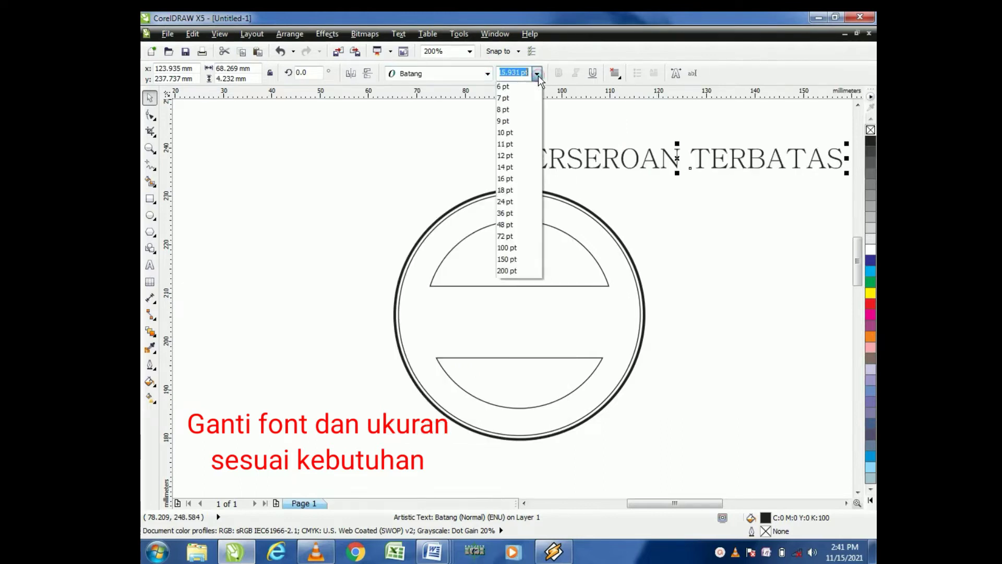
pyautogui.click(503, 155)
pyautogui.click(690, 212)
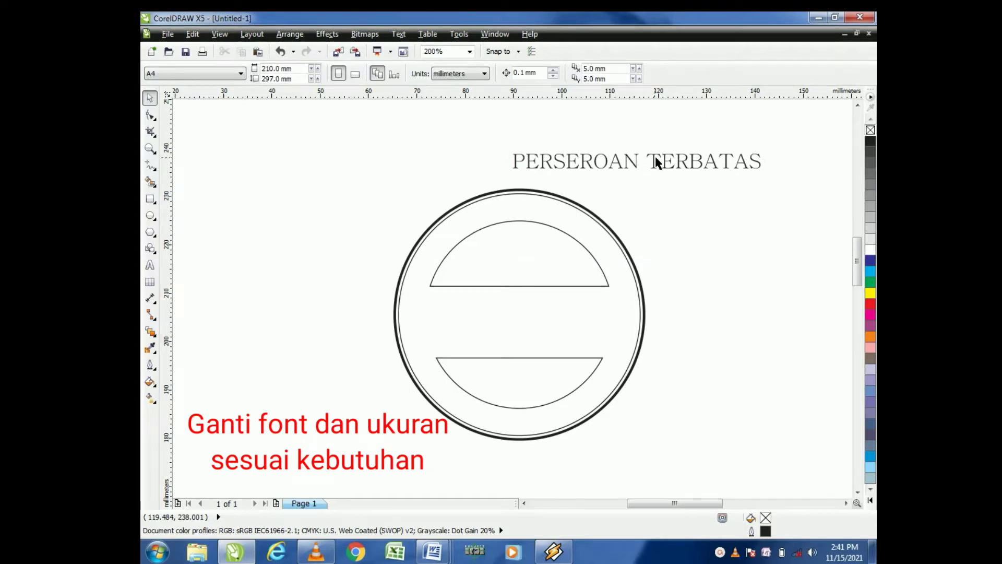
# Step: Move the text above the stamp's centre and widen its letter spacing with the Shape tool
pyautogui.moveTo(656, 157); pyautogui.dragTo(543, 167)
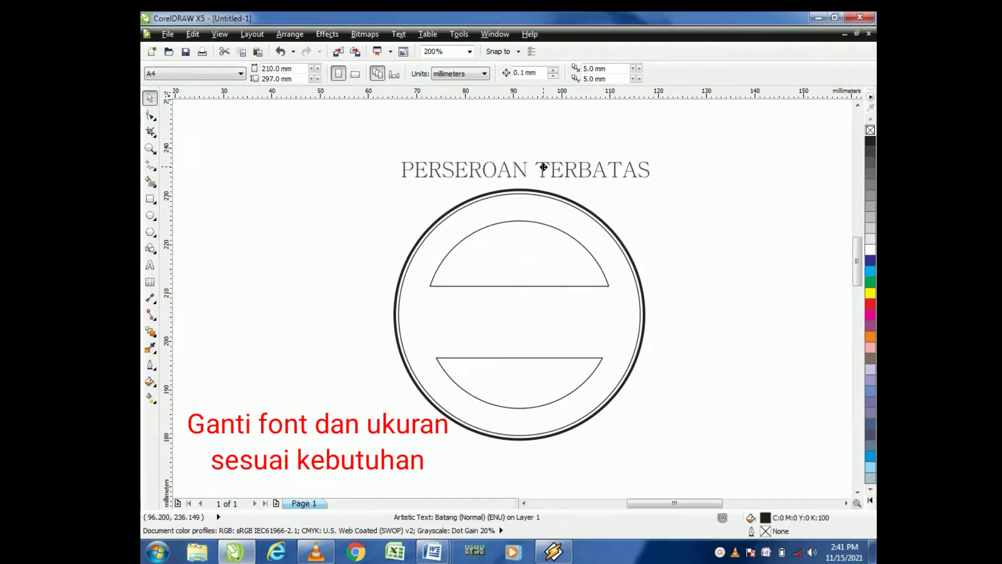
pyautogui.click(685, 211)
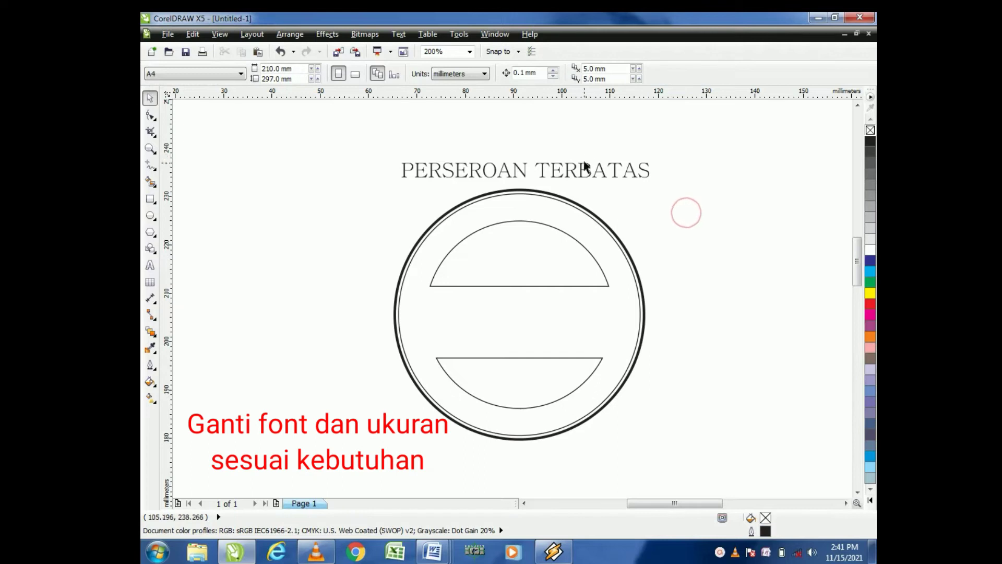
pyautogui.click(572, 172)
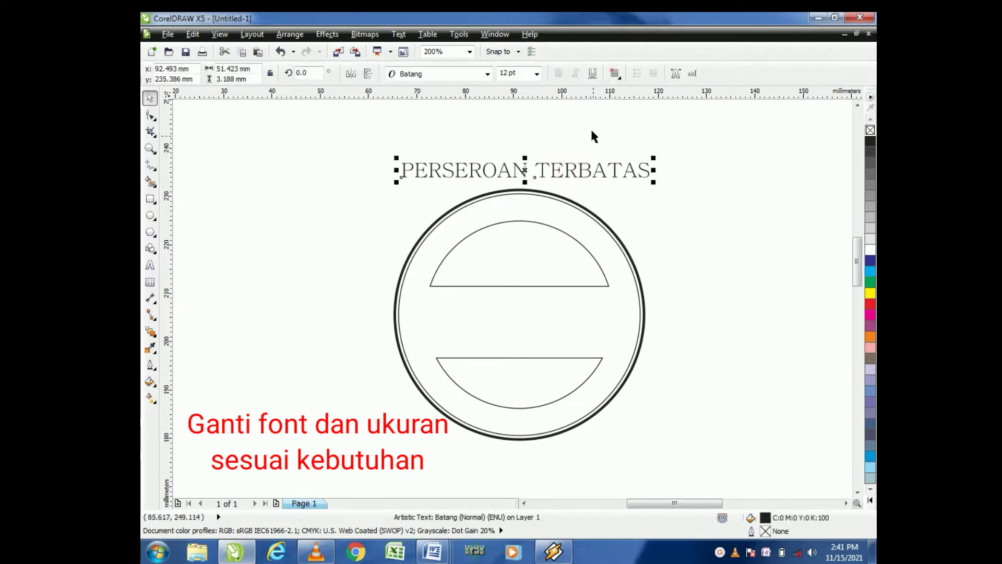
pyautogui.click(151, 116)
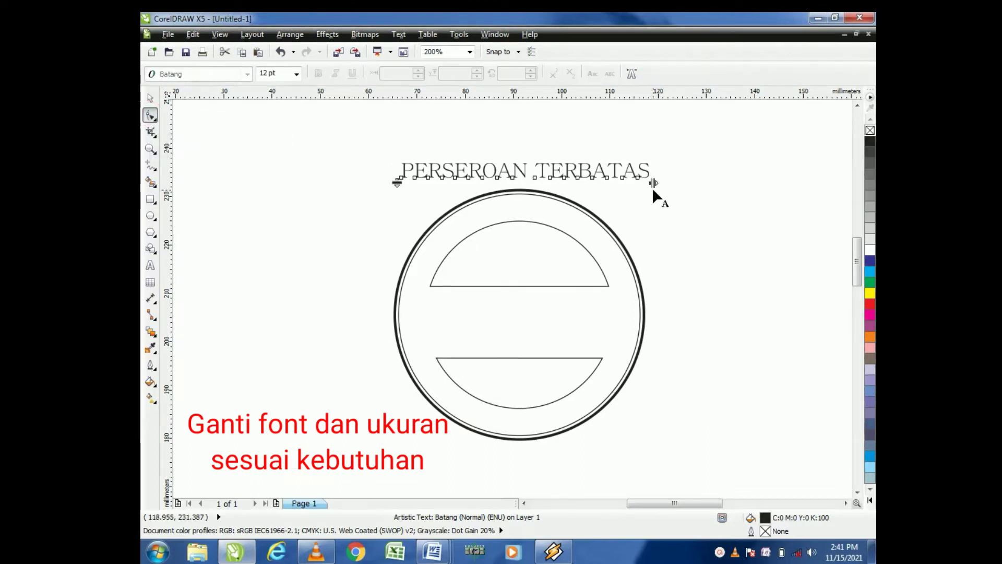
pyautogui.moveTo(654, 183); pyautogui.dragTo(683, 185)
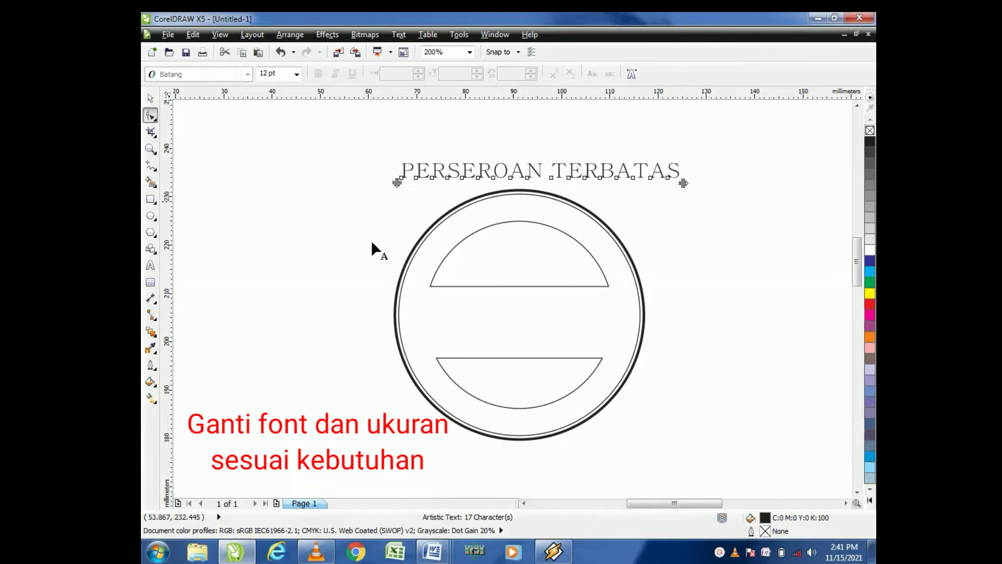
pyautogui.click(150, 99)
pyautogui.click(260, 174)
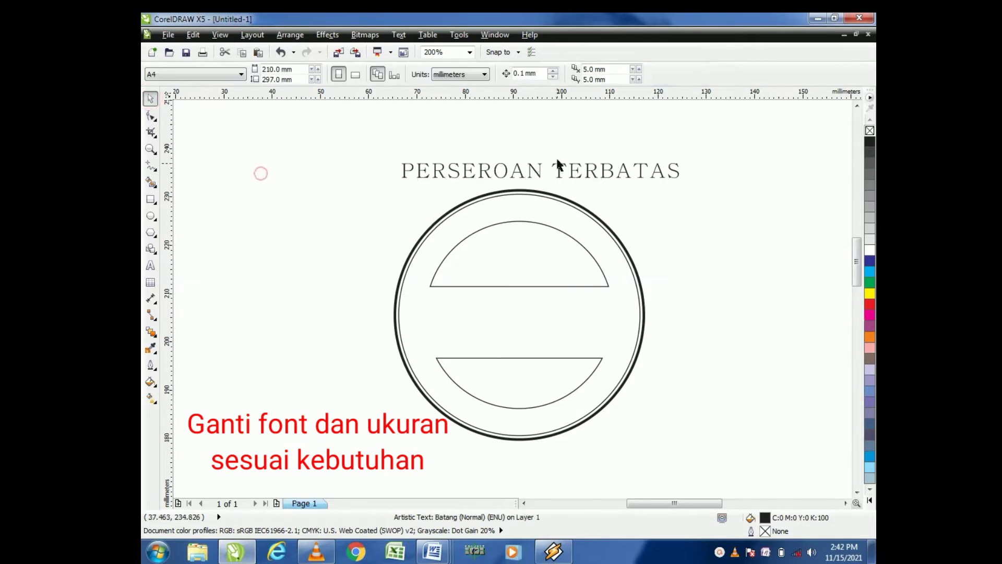
# Step: Fit the text to the path along the top of the stamp's inner ring
pyautogui.click(539, 177)
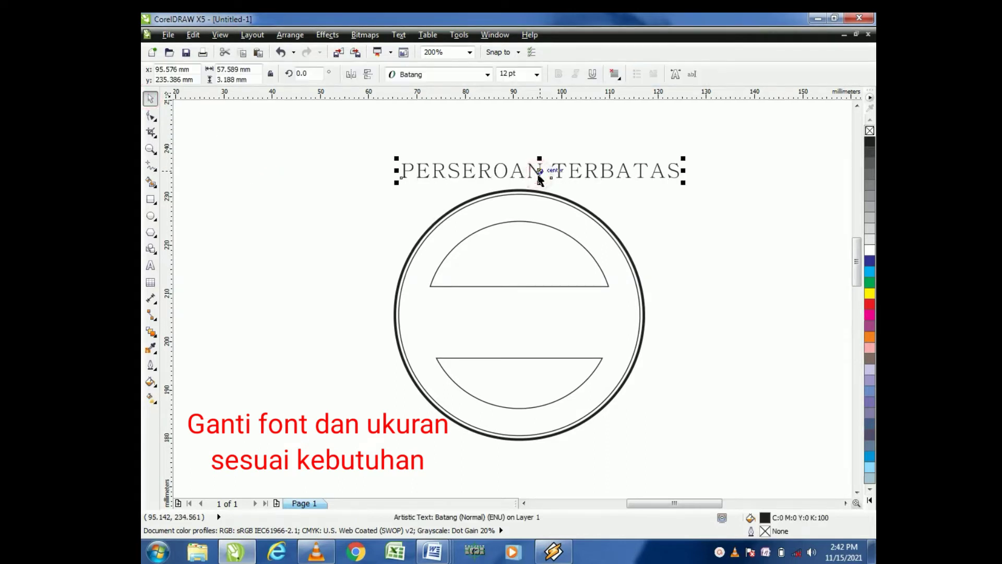
pyautogui.click(408, 36)
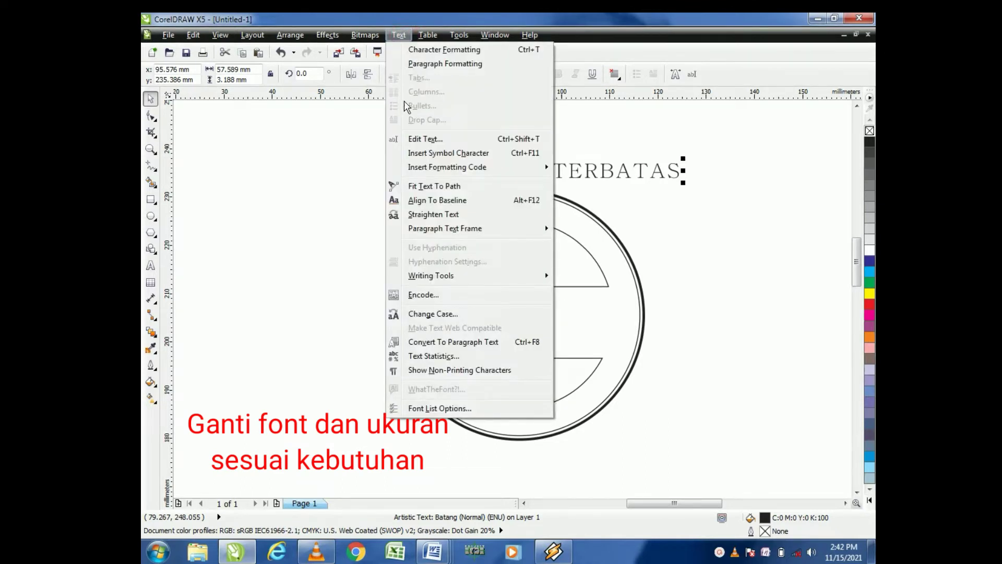
pyautogui.click(433, 186)
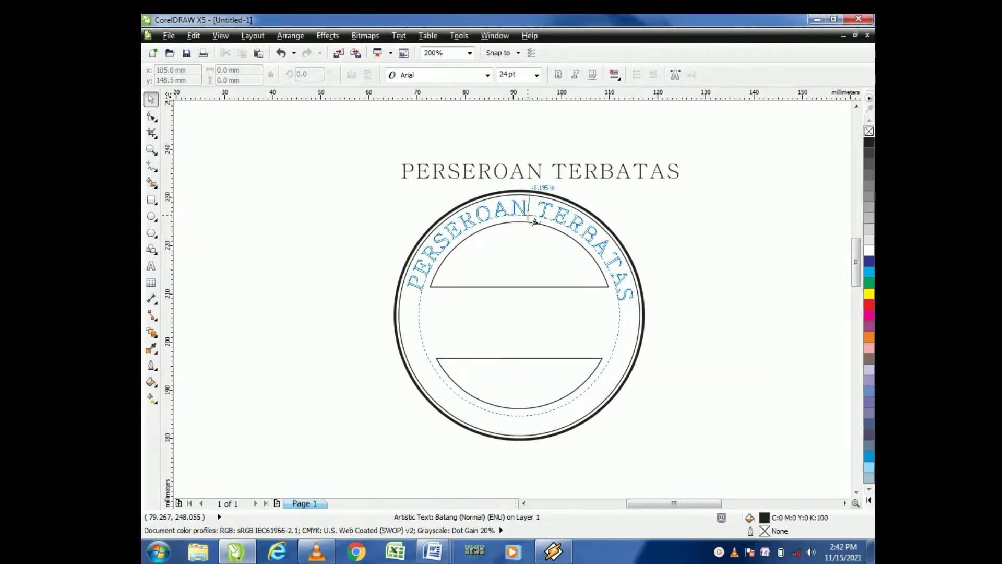
pyautogui.click(529, 215)
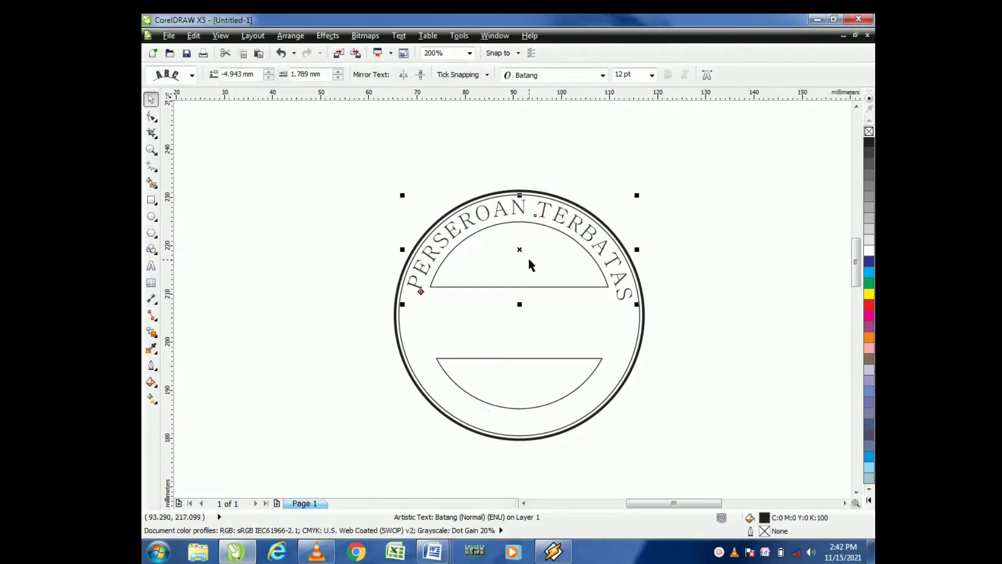
pyautogui.scroll(1, 538, 249)
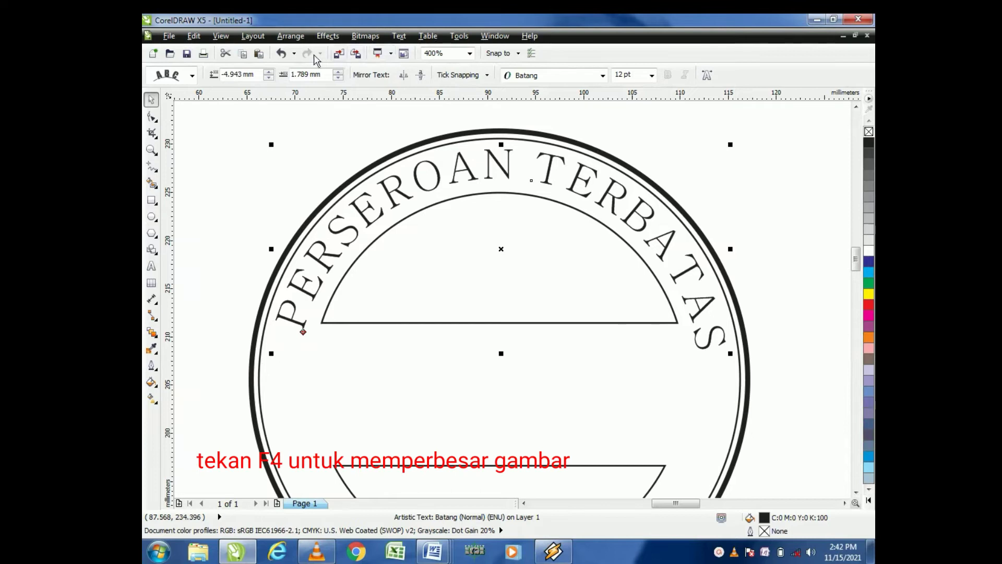
# Step: Break the curved text apart from its circular path with Break Text Apart
pyautogui.click(291, 38)
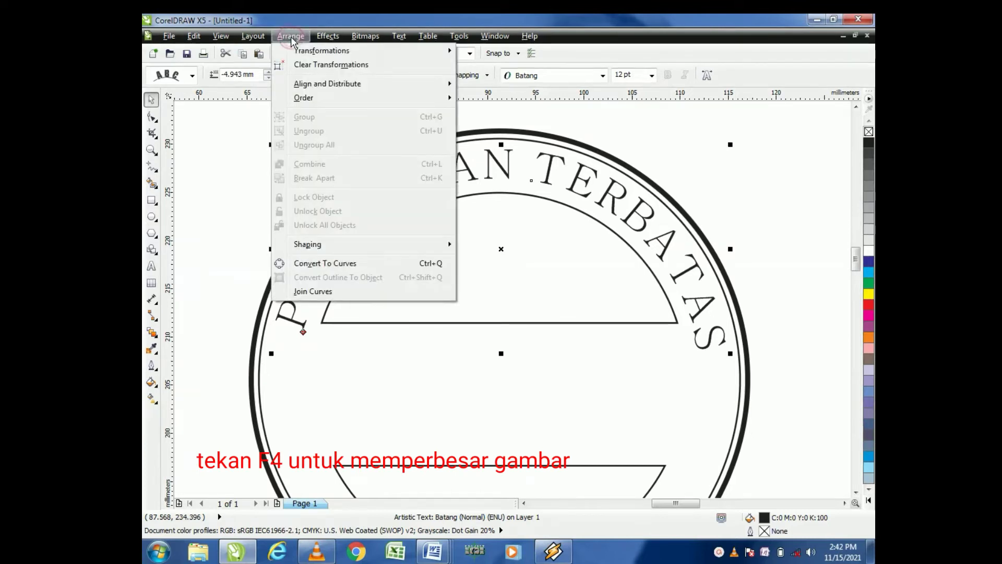
pyautogui.click(704, 146)
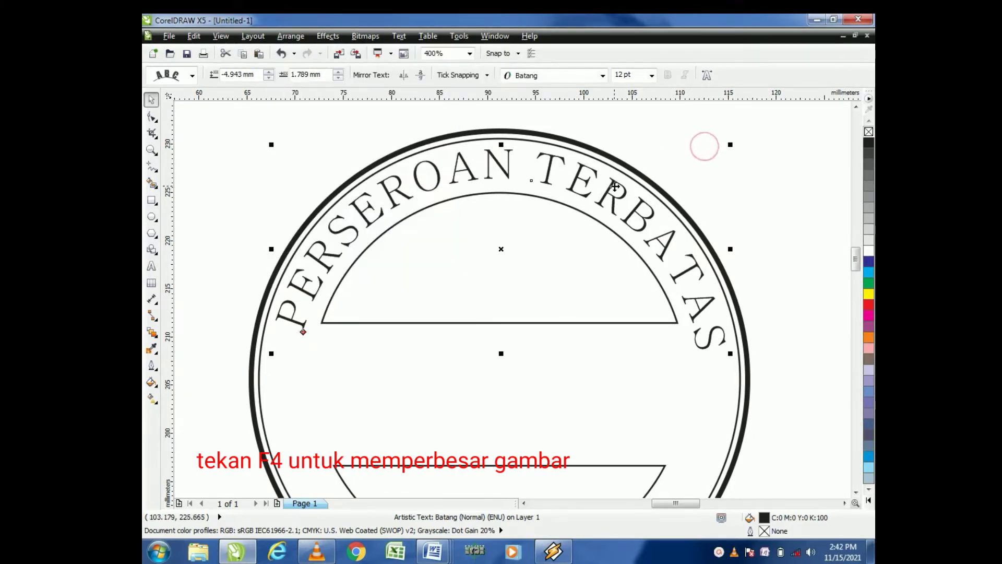
pyautogui.click(657, 167)
pyautogui.click(622, 201)
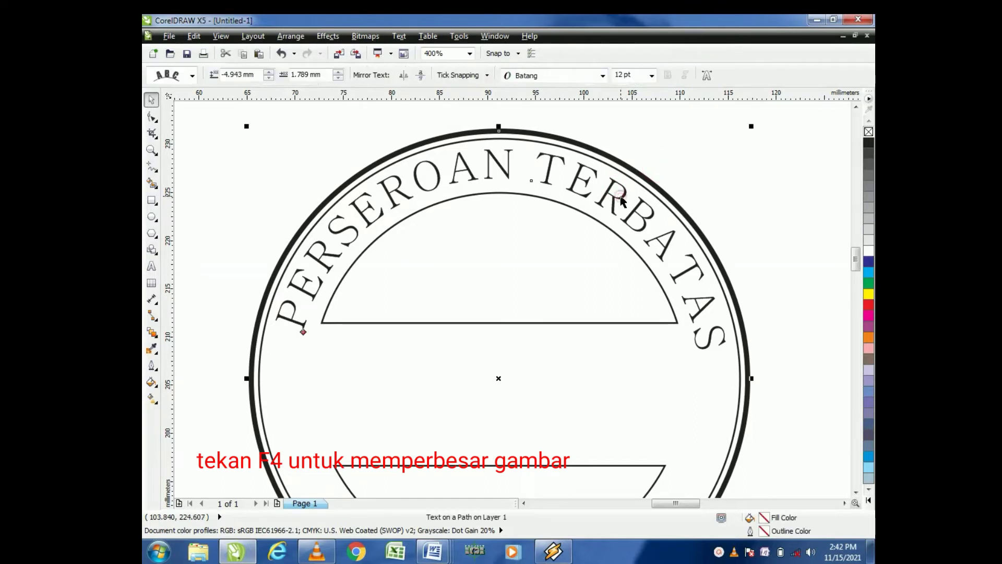
pyautogui.click(298, 37)
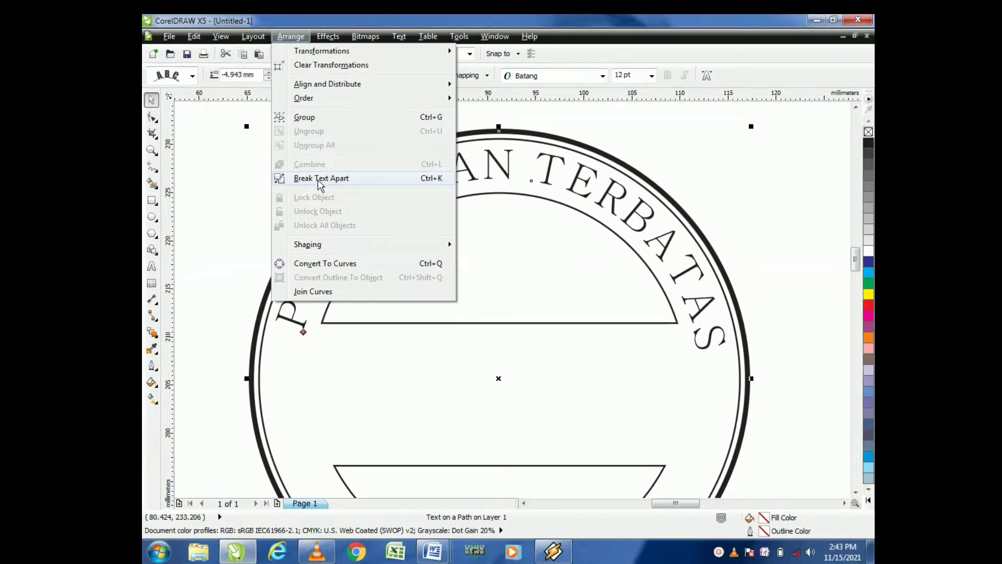
pyautogui.click(318, 180)
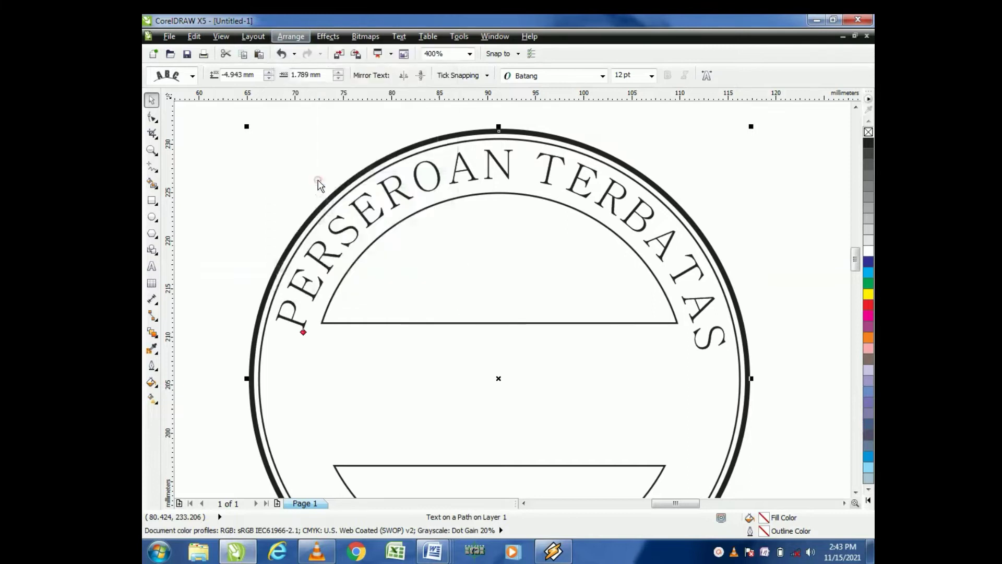
# Step: Try moving the curved text off the stamp, then undo the move
pyautogui.click(548, 186)
pyautogui.scroll(-2, 547, 186)
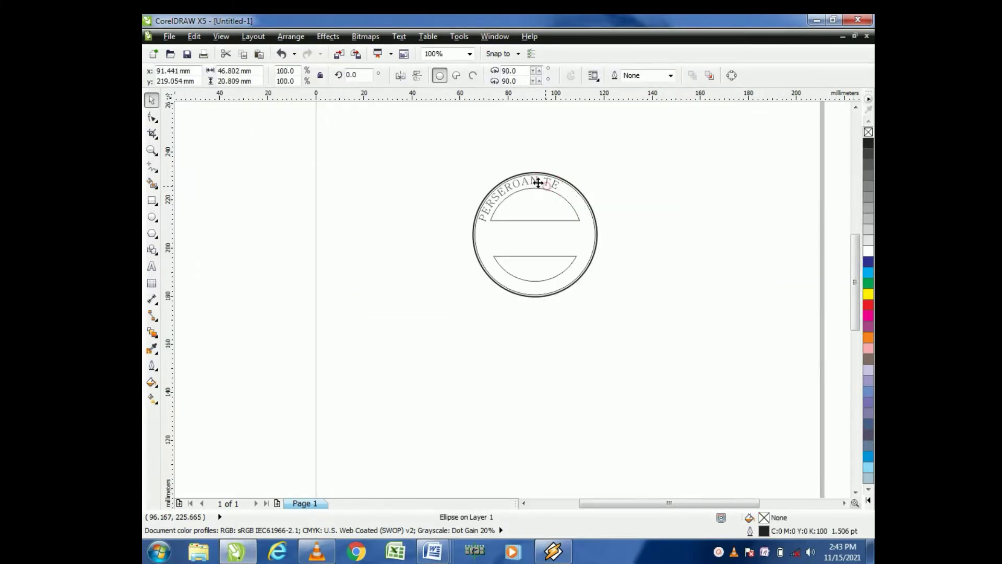
pyautogui.moveTo(539, 181); pyautogui.dragTo(419, 144)
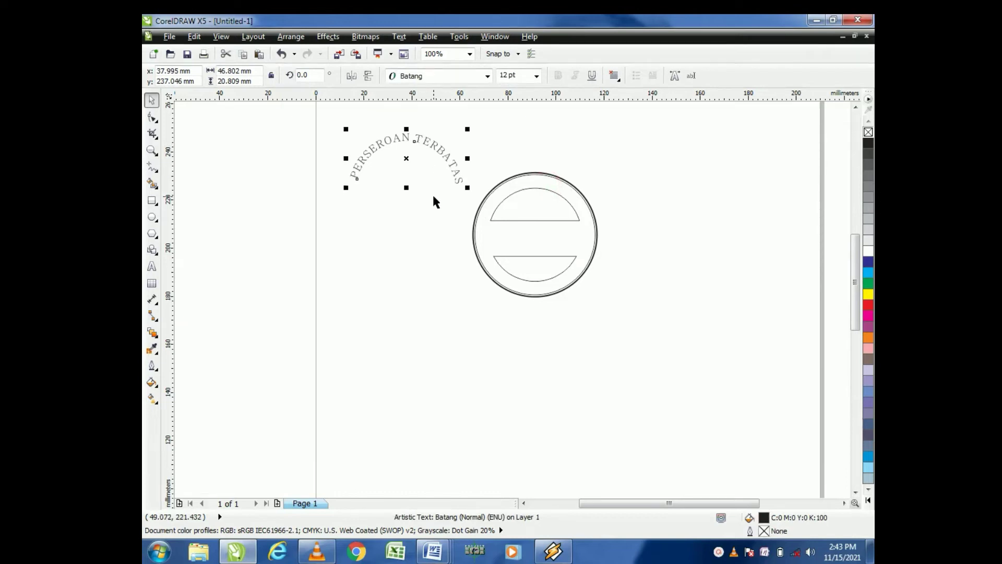
pyautogui.hotkey('ctrl', 'z')
pyautogui.click(640, 168)
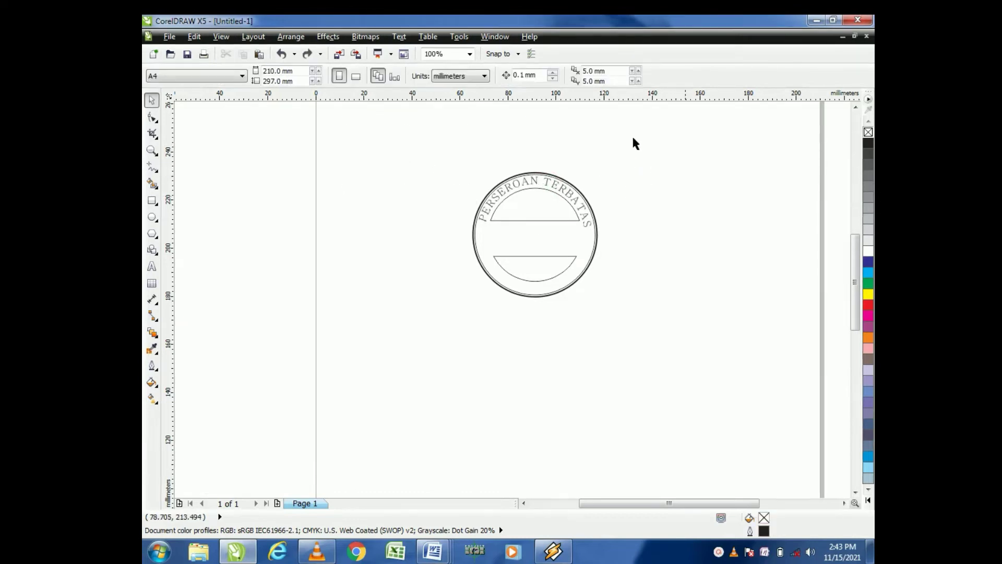
# Step: Select the curved text and examine it at several zoom levels
pyautogui.scroll(1, 542, 225)
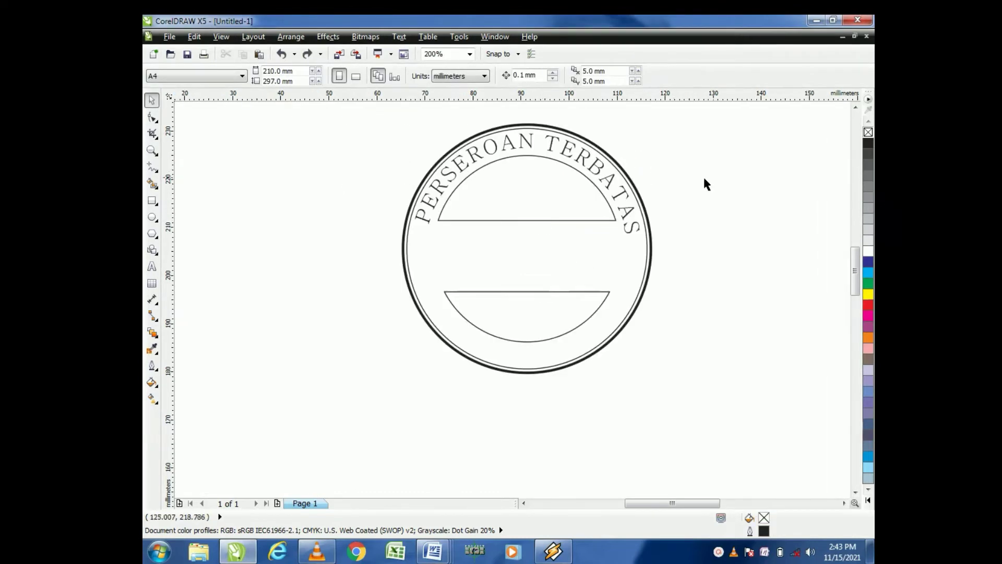
pyautogui.click(475, 157)
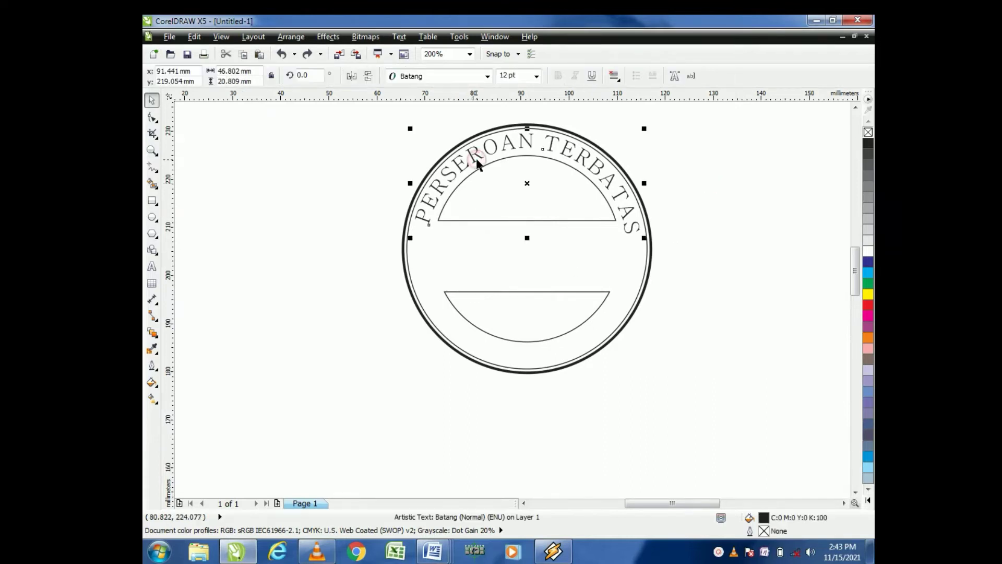
pyautogui.scroll(1, 475, 156)
pyautogui.scroll(-1, 607, 142)
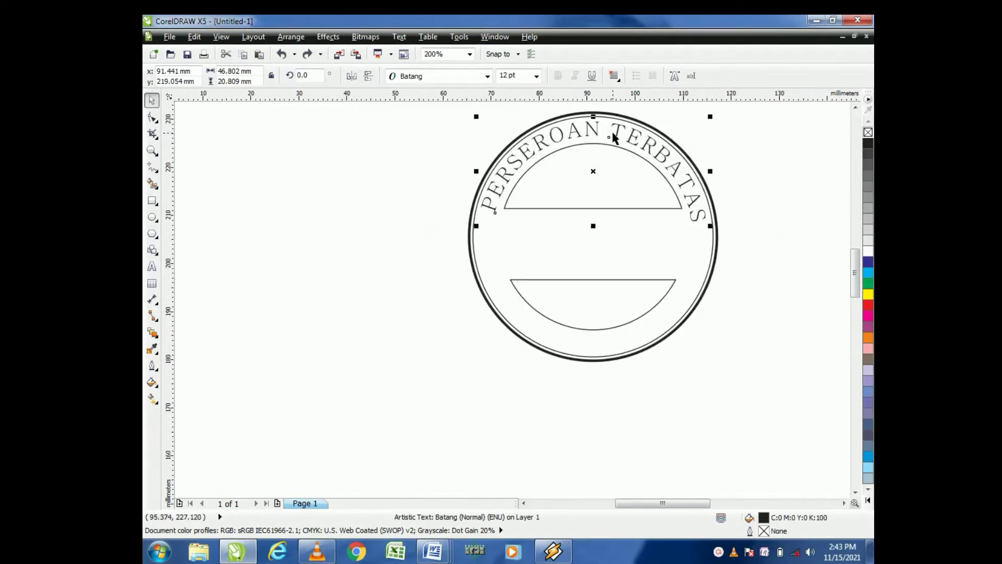
pyautogui.scroll(-1, 673, 127)
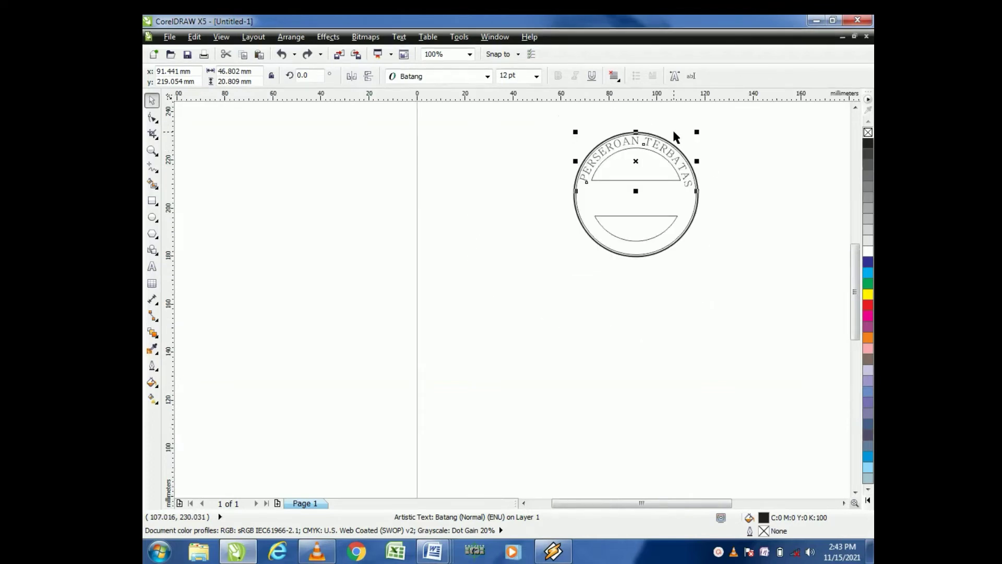
pyautogui.scroll(2, 673, 136)
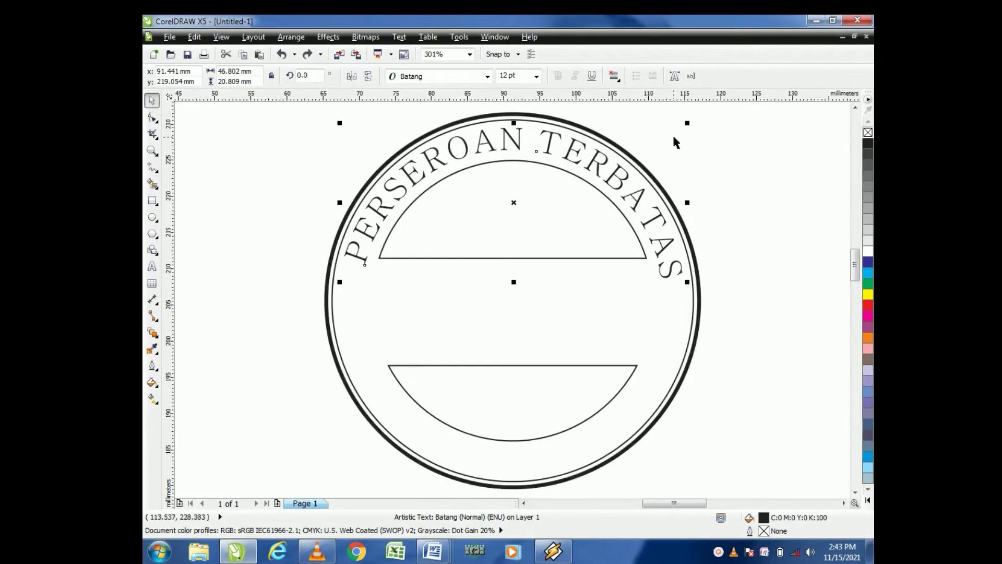
pyautogui.click(660, 218)
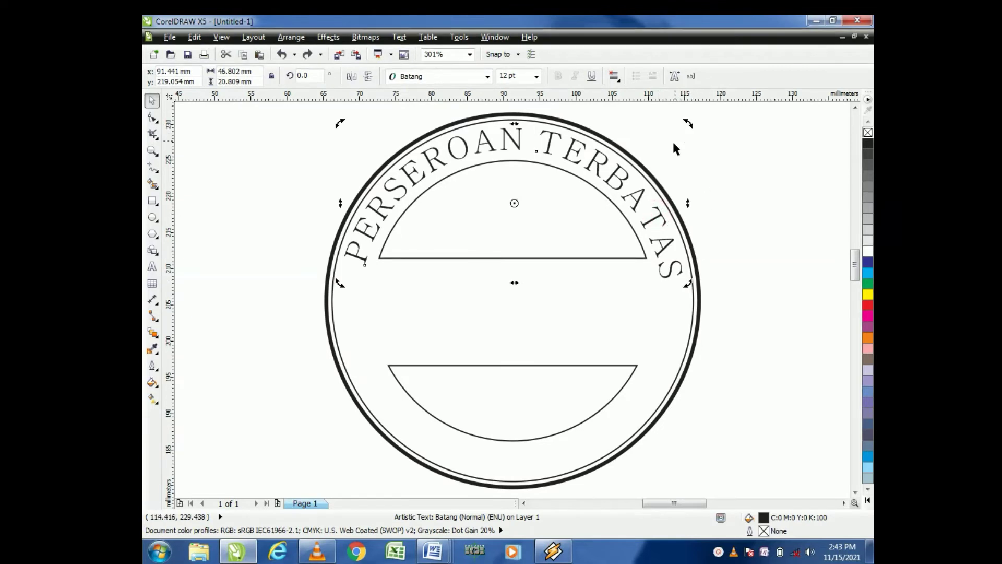
pyautogui.moveTo(688, 125)
pyautogui.mouseDown()
pyautogui.moveTo(670, 125)
pyautogui.moveTo(691, 126)
pyautogui.mouseUp()
pyautogui.click(759, 195)
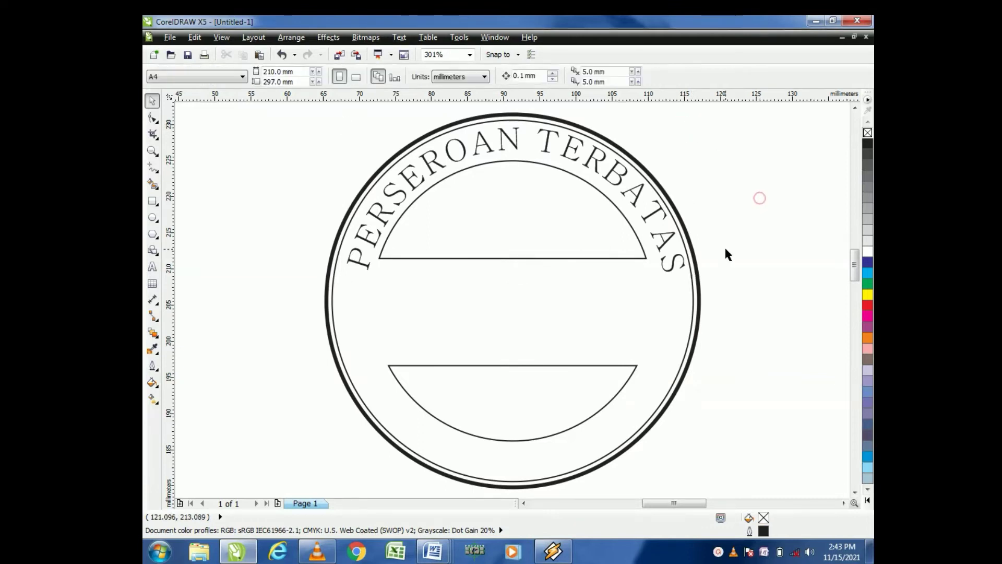
# Step: Draw a five-point star on the stamp's left side between the segments and enlarge it to about 4.6 mm
pyautogui.click(158, 241)
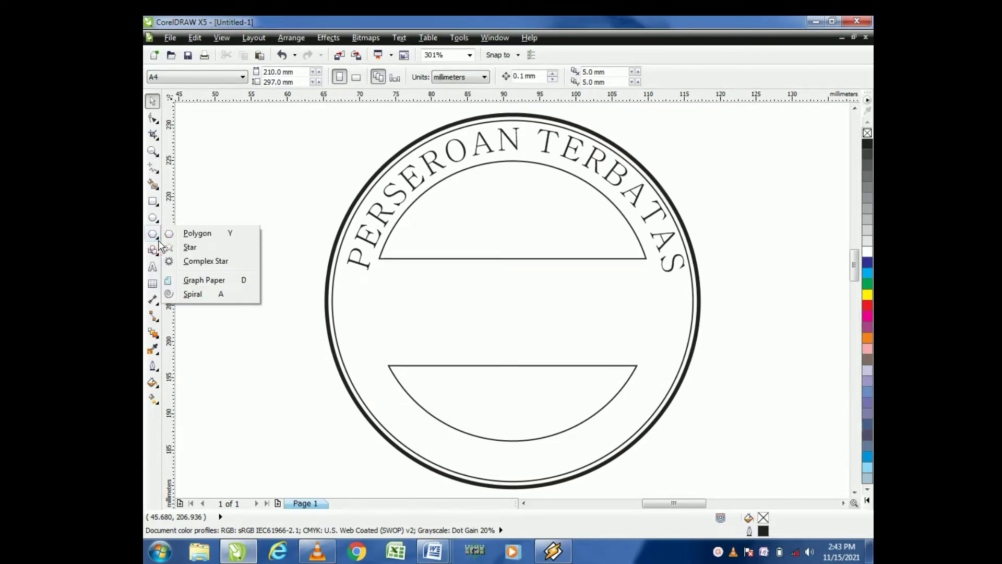
pyautogui.click(191, 247)
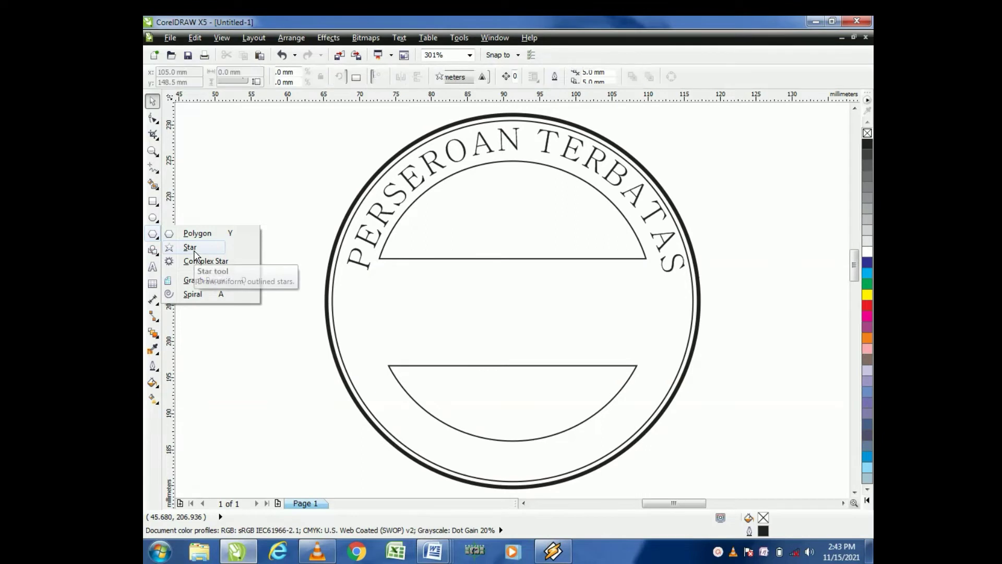
pyautogui.scroll(1, 512, 333)
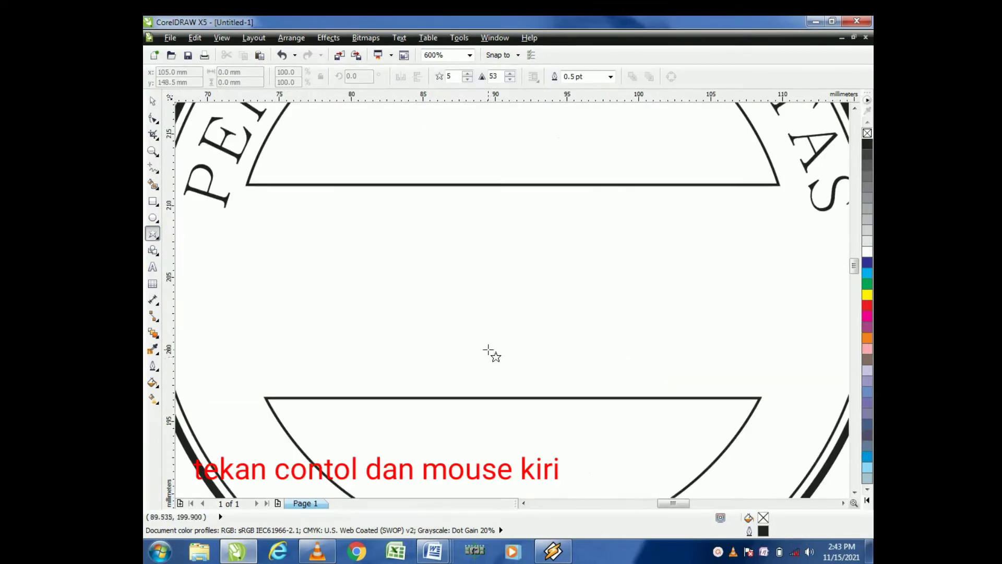
pyautogui.scroll(-1, 489, 350)
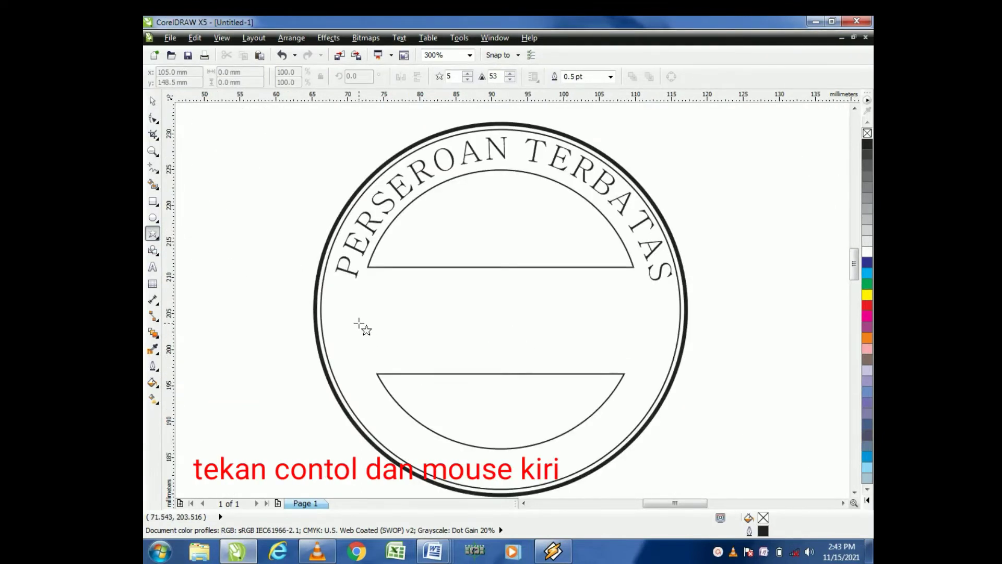
pyautogui.scroll(1, 355, 316)
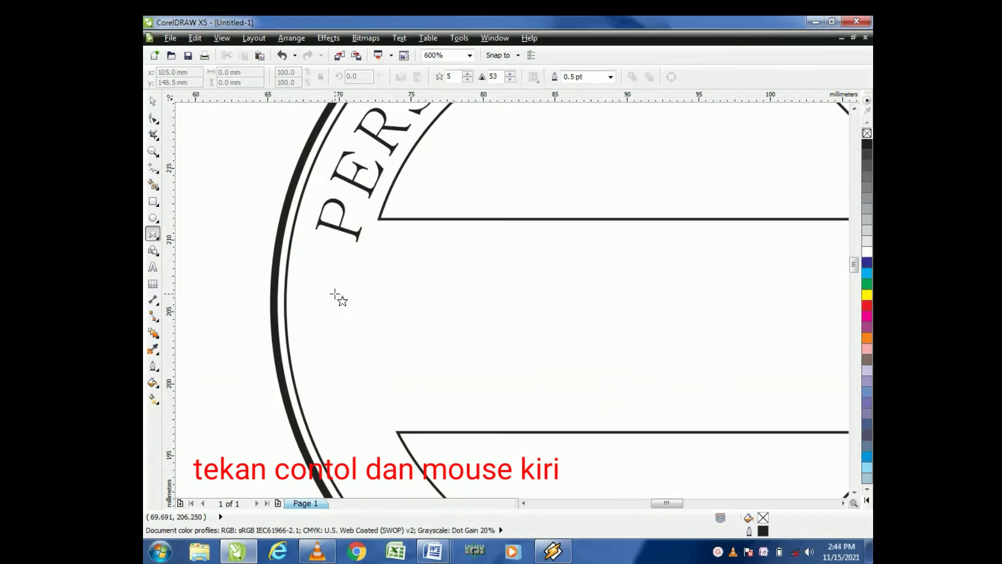
pyautogui.moveTo(334, 295); pyautogui.dragTo(378, 340)
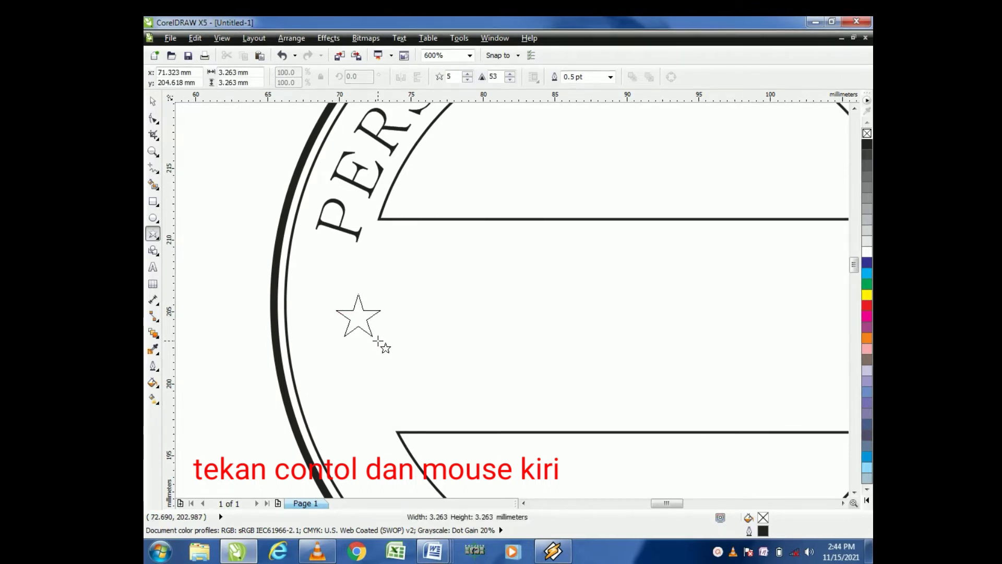
pyautogui.moveTo(378, 340); pyautogui.dragTo(384, 346)
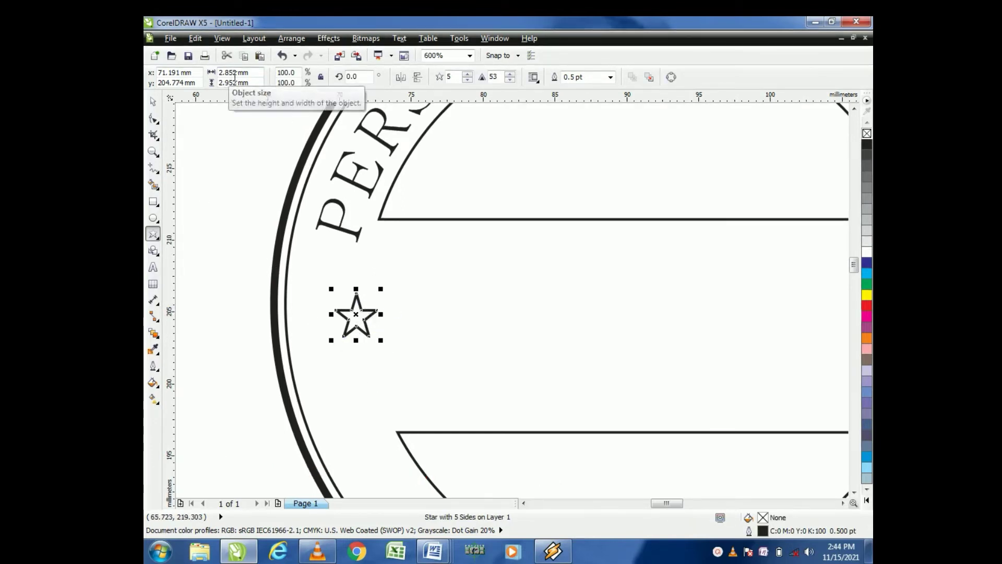
pyautogui.click(153, 102)
pyautogui.moveTo(381, 340); pyautogui.dragTo(406, 367)
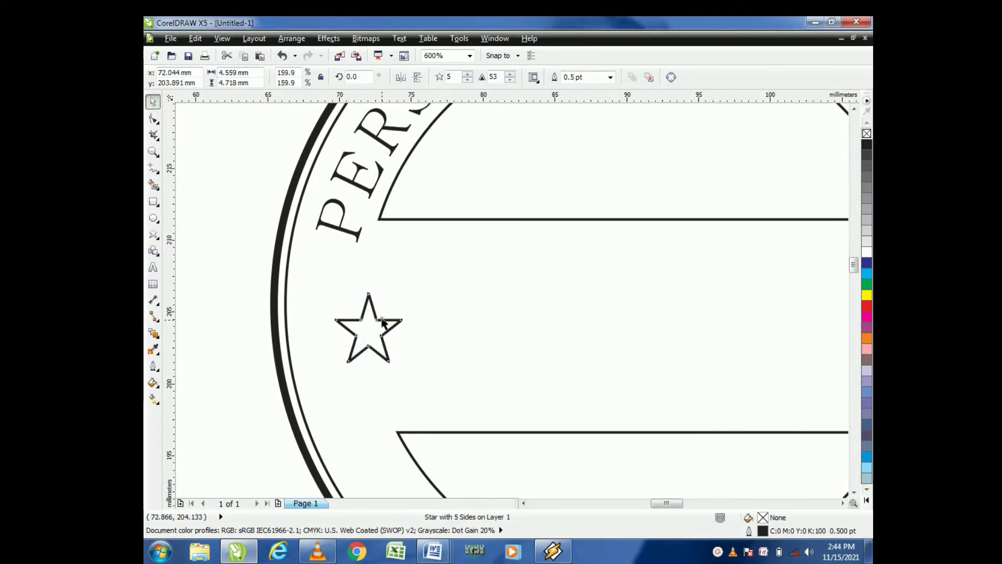
# Step: Move the star slightly left so it sits just inside the inner ring
pyautogui.moveTo(382, 320); pyautogui.dragTo(356, 320)
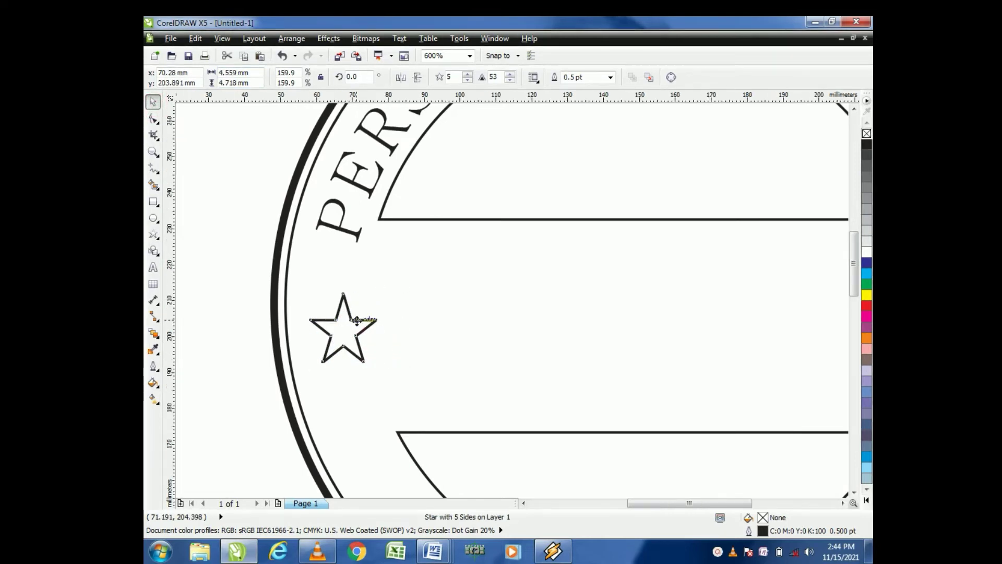
pyautogui.scroll(-2, 356, 320)
pyautogui.scroll(1, 381, 339)
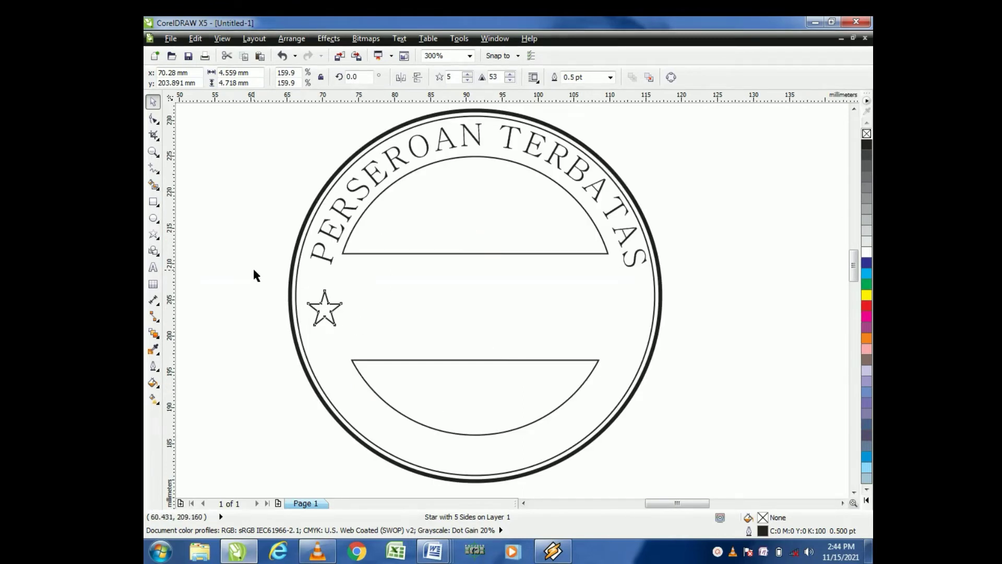
pyautogui.click(253, 271)
# Step: Duplicate the star onto the opposite side of the stamp at the same height
pyautogui.click(332, 311)
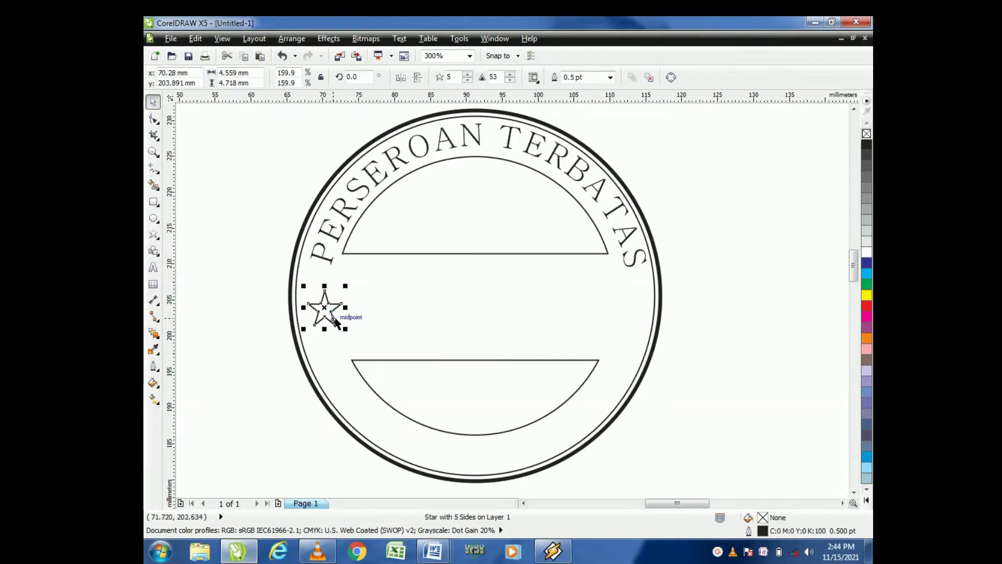
pyautogui.moveTo(335, 324); pyautogui.dragTo(629, 313)
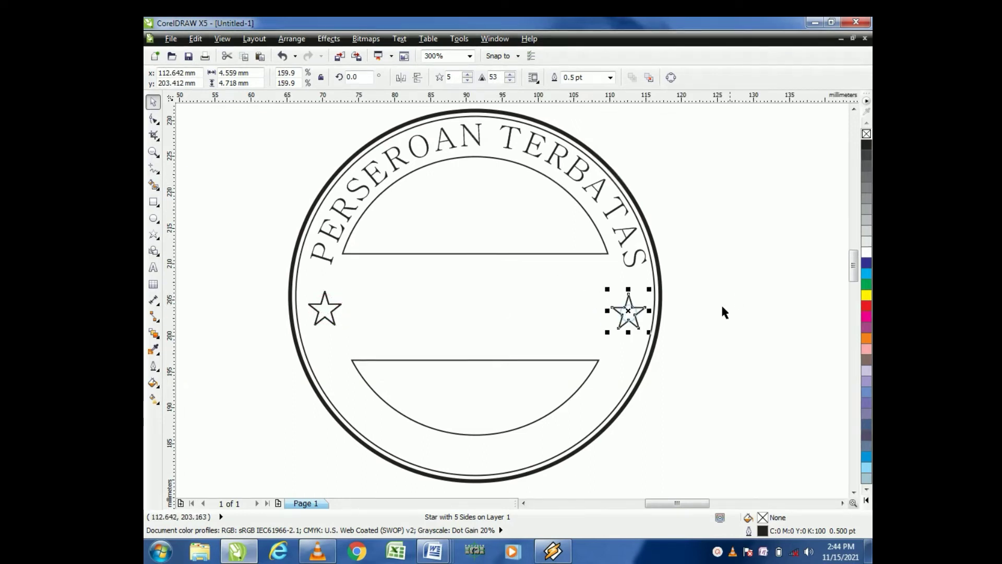
pyautogui.click(738, 285)
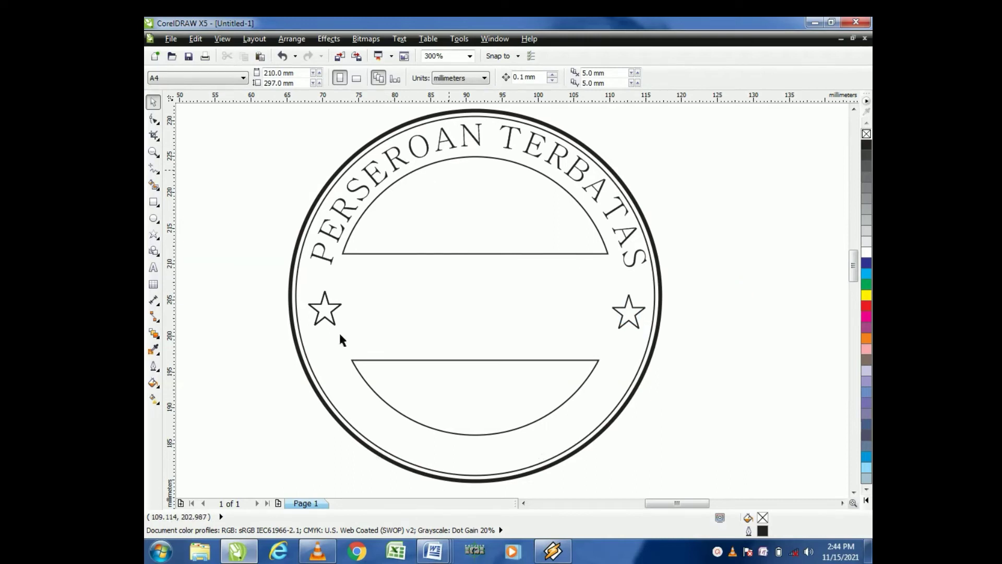
# Step: Create artistic text reading CINTA ABADI beside the stamp
pyautogui.scroll(-1, 493, 162)
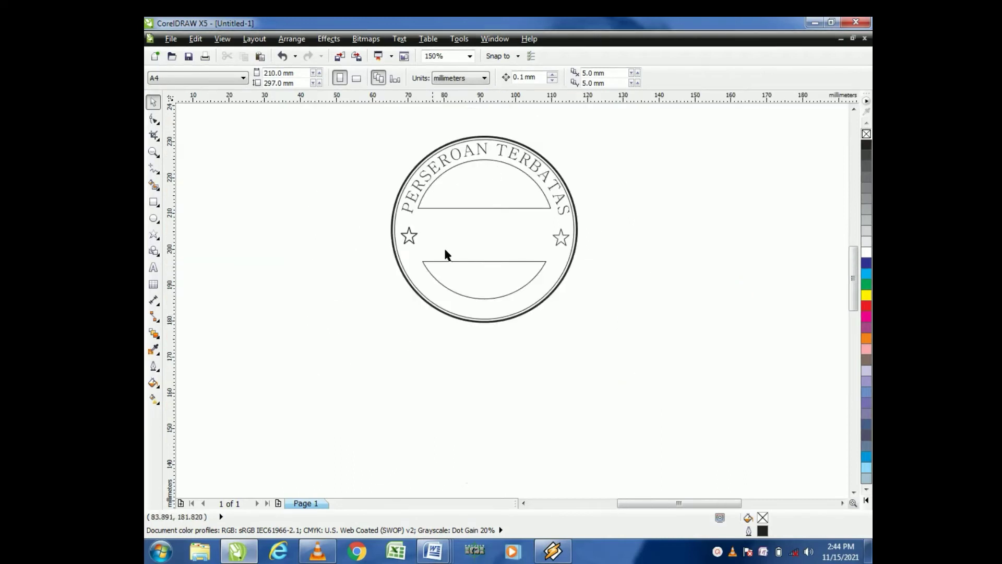
pyautogui.click(153, 268)
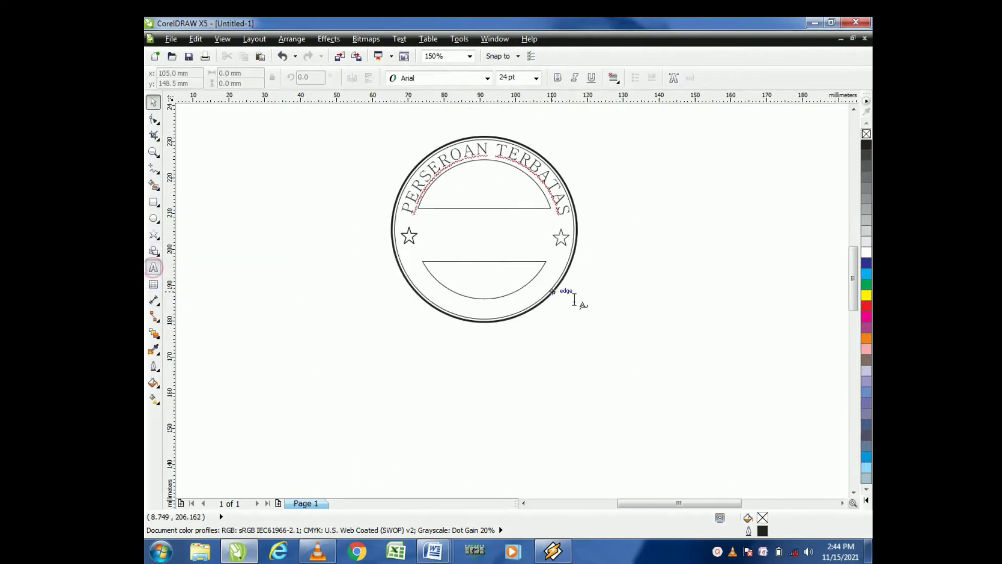
pyautogui.click(583, 309)
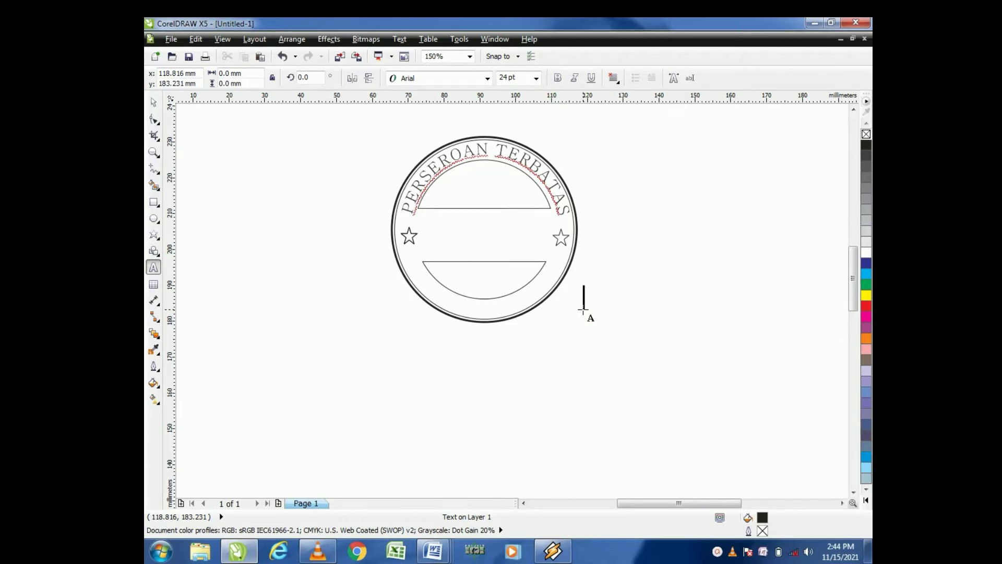
pyautogui.write('CINTA')
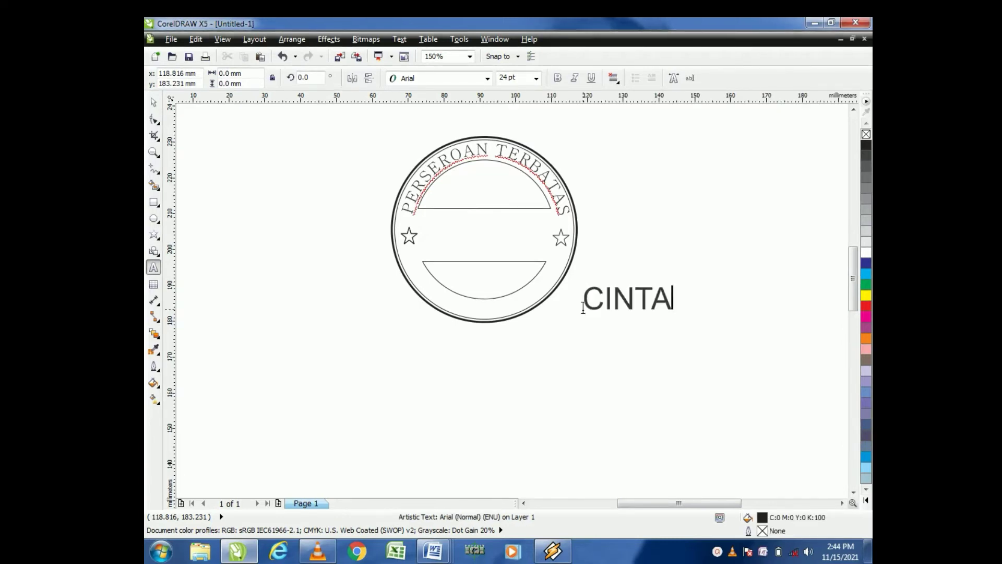
pyautogui.write(' ABADI')
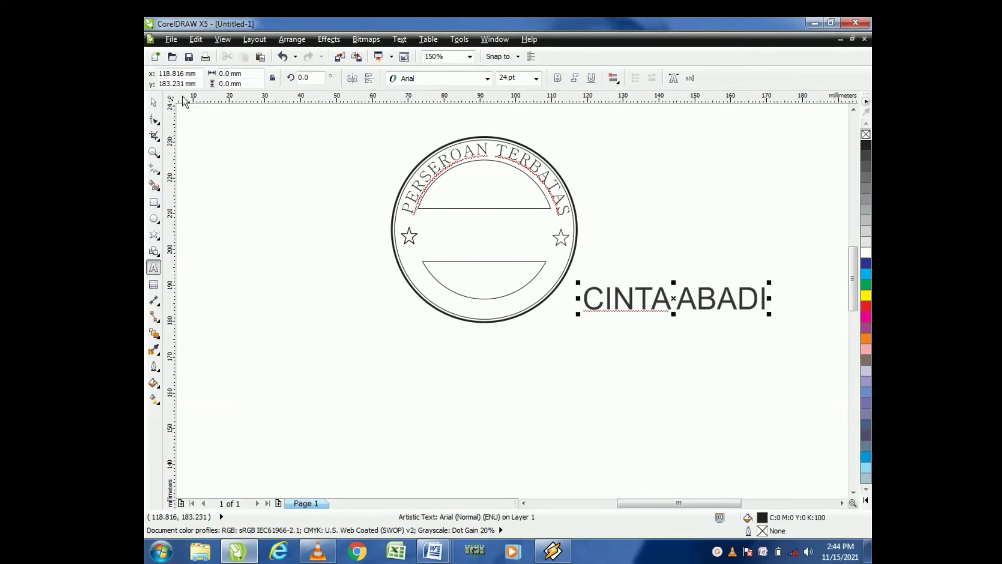
# Step: Set the CINTA ABADI text's font to Batang at 12 pt
pyautogui.click(154, 103)
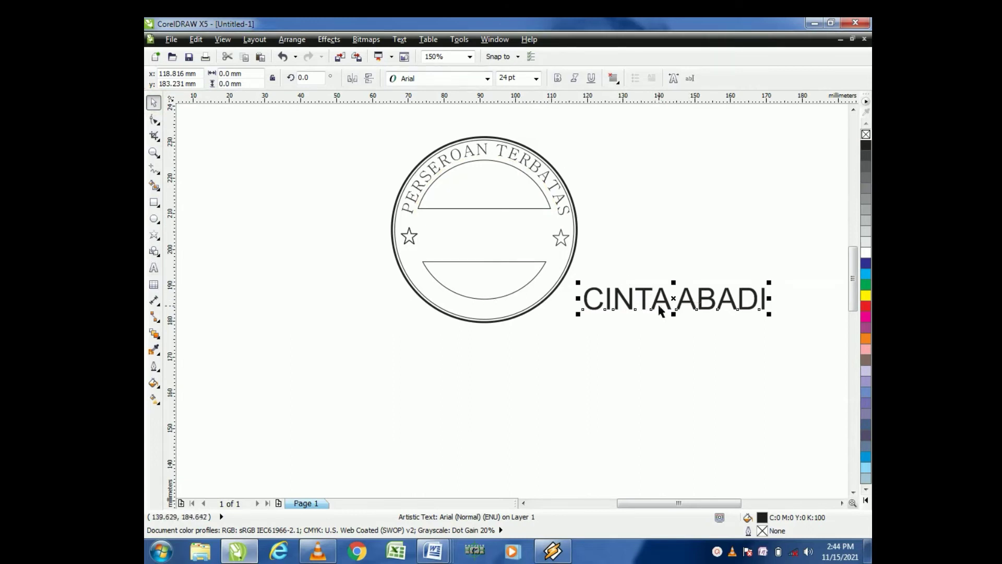
pyautogui.click(487, 79)
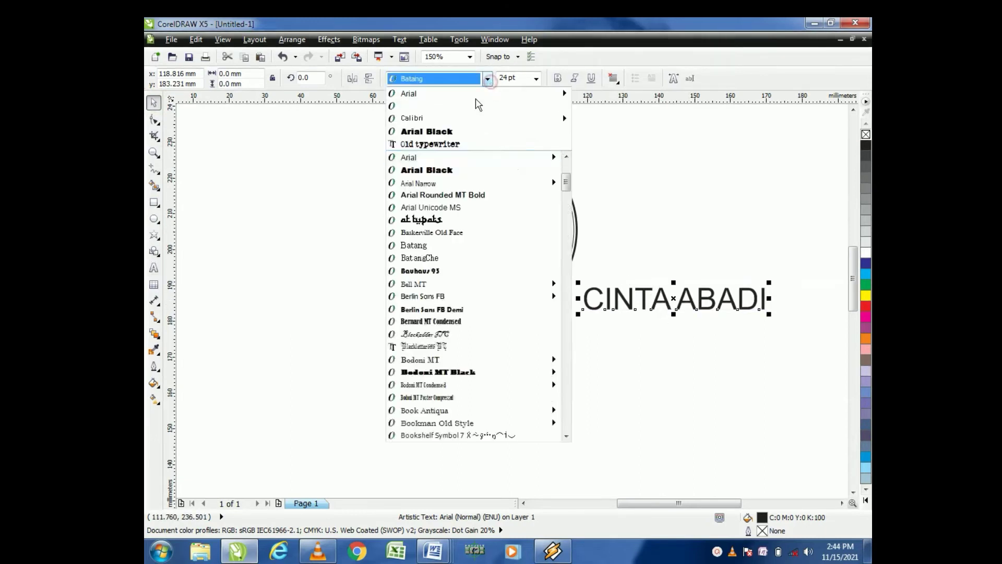
pyautogui.click(437, 106)
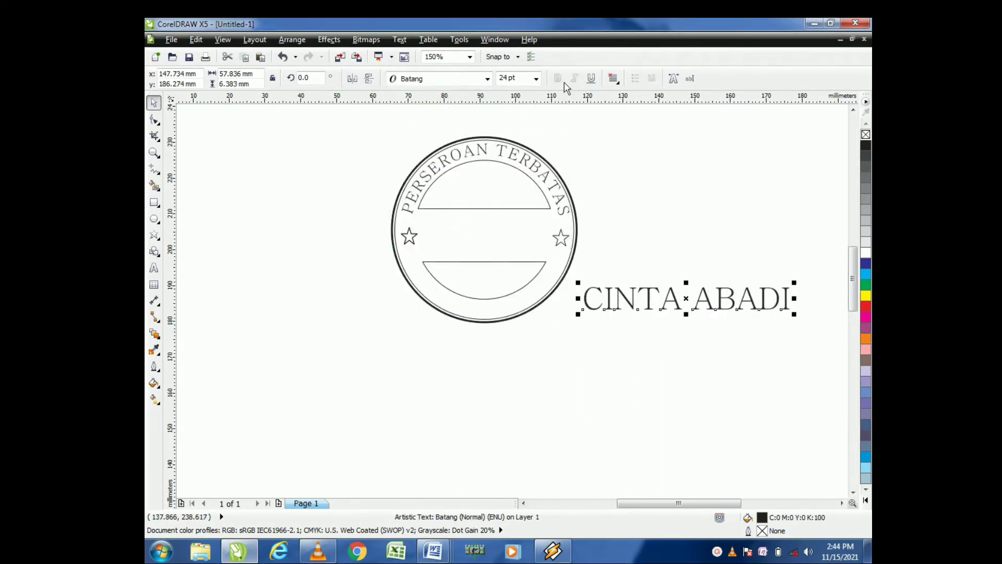
pyautogui.click(653, 224)
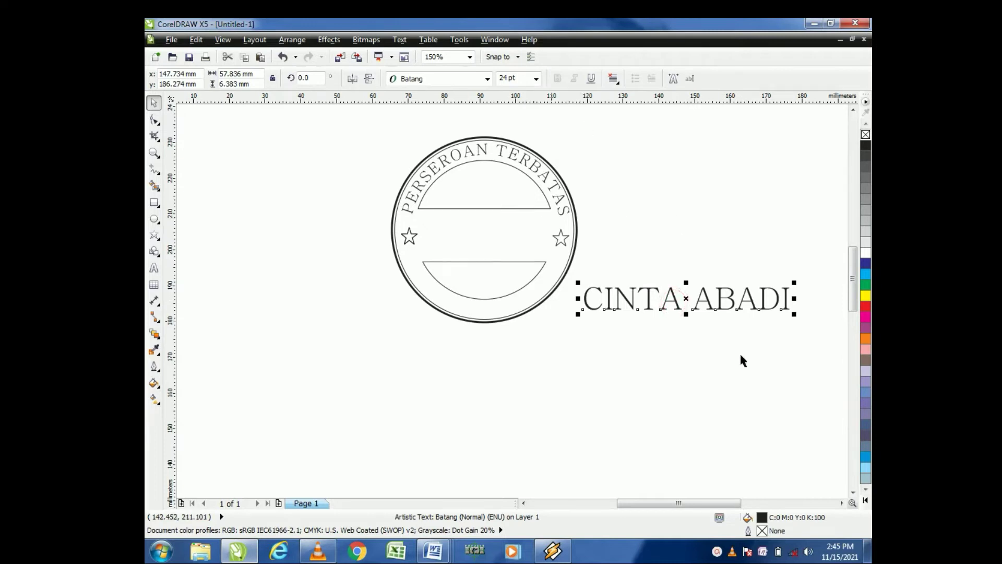
pyautogui.click(536, 79)
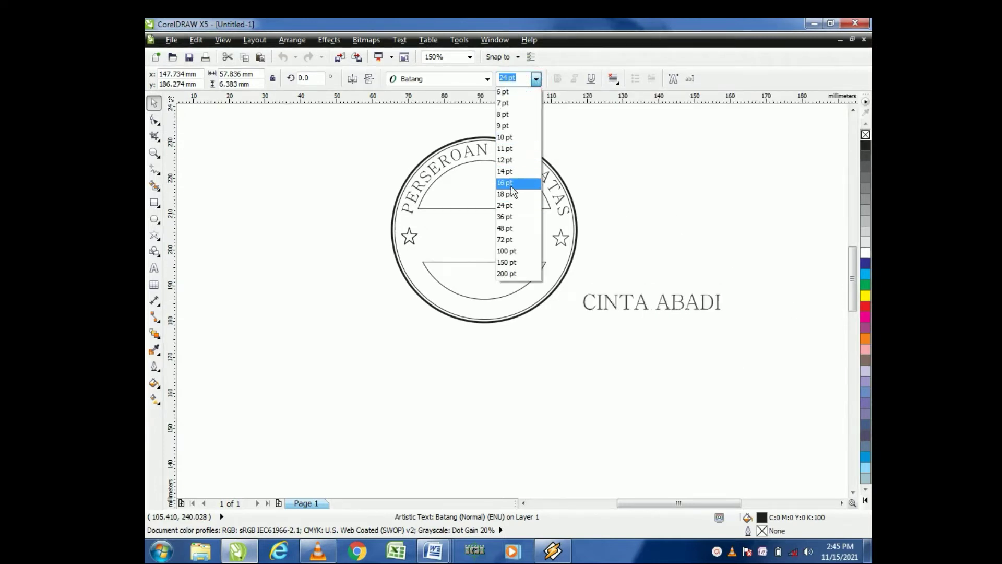
pyautogui.click(512, 160)
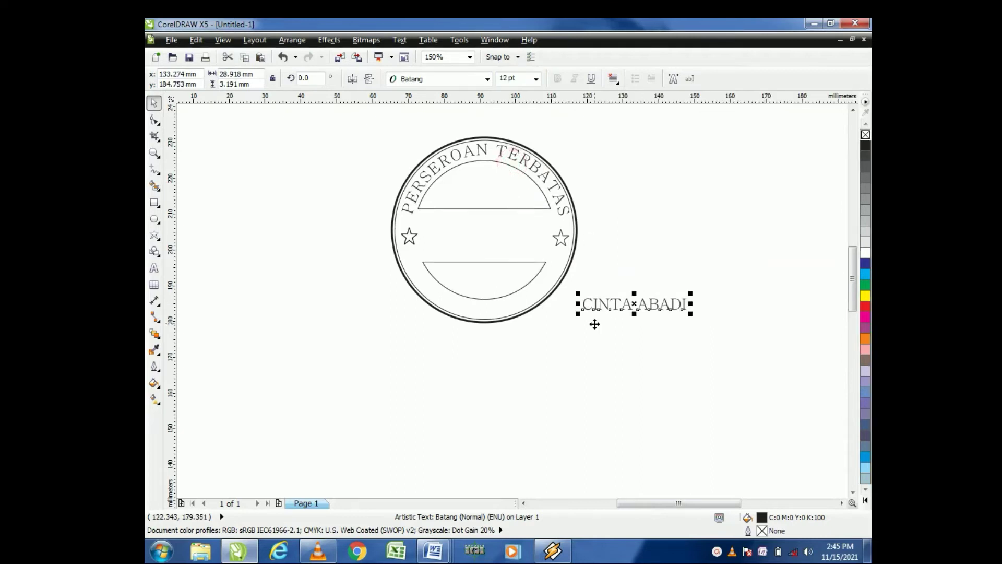
# Step: Move the CINTA ABADI text onto the stamp's bottom and fit it to the circle path with Fit Text To Path
pyautogui.moveTo(634, 309); pyautogui.dragTo(489, 307)
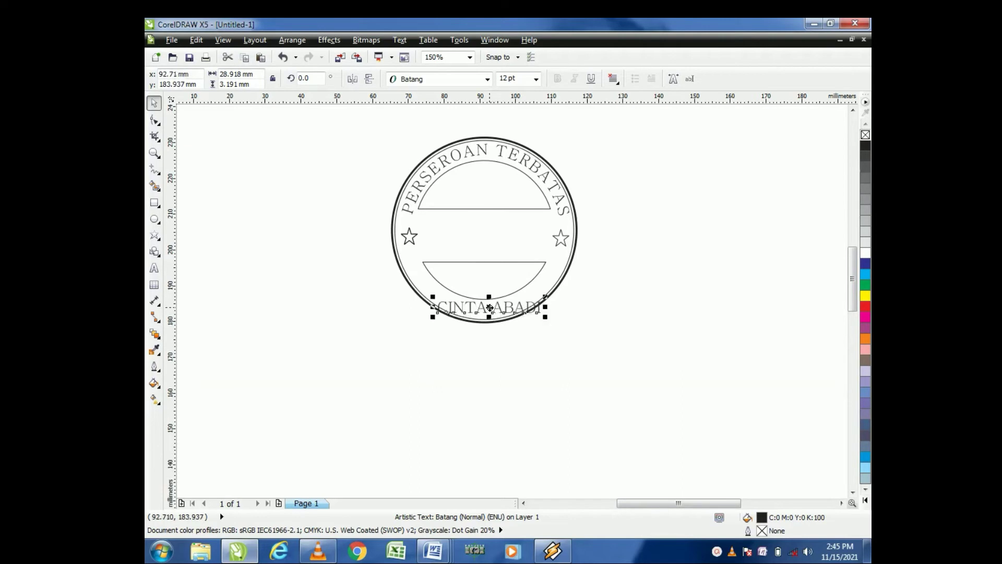
pyautogui.click(403, 41)
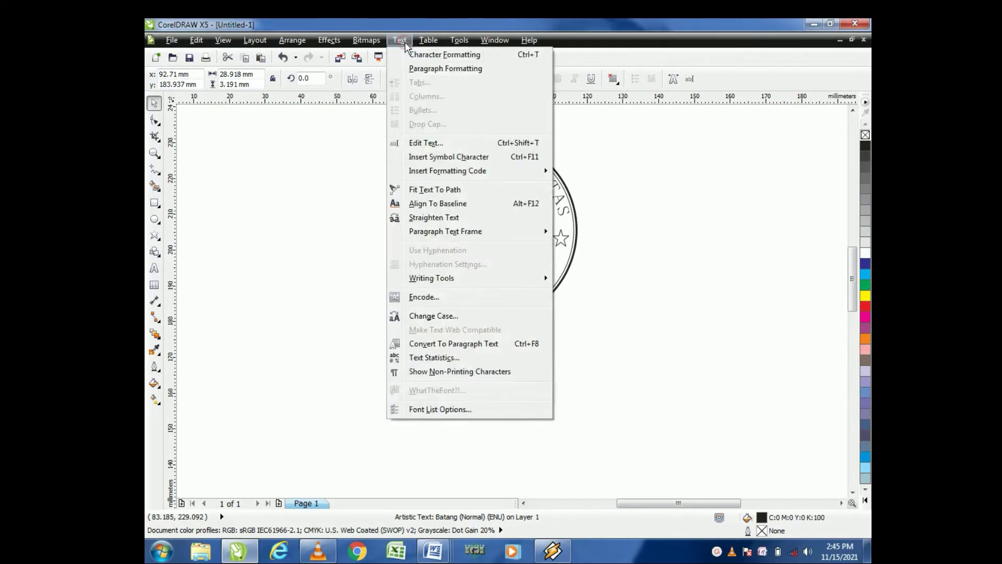
pyautogui.click(422, 194)
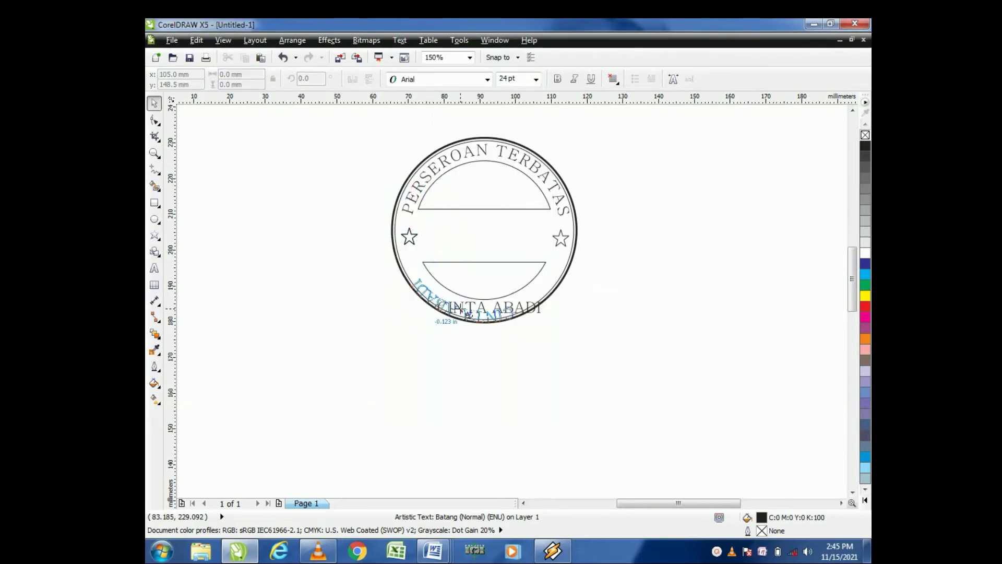
pyautogui.click(483, 303)
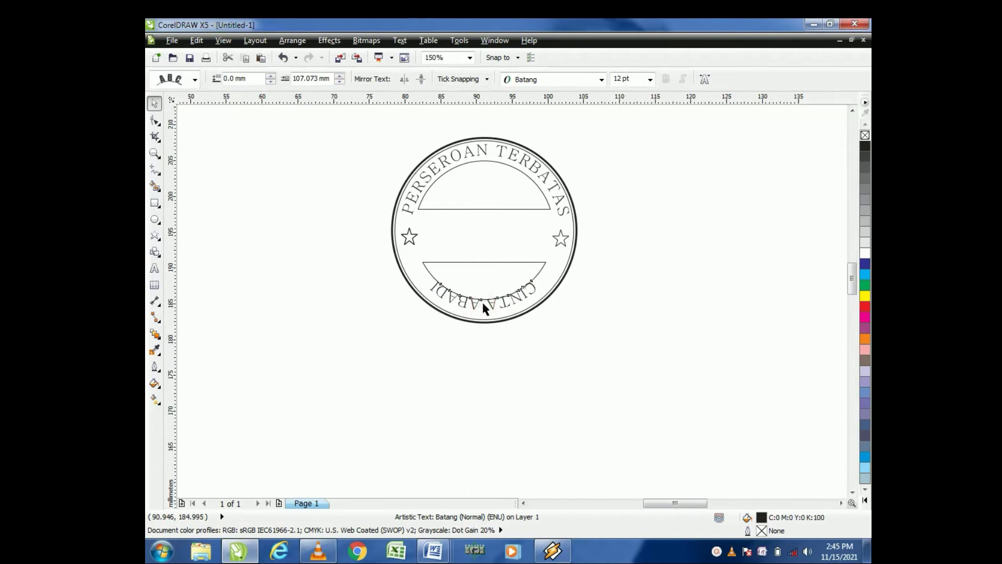
# Step: Mirror the curved text horizontally and vertically so it reads upright, offsetting it about 4.2 mm from the path
pyautogui.scroll(3, 481, 300)
pyautogui.scroll(-3, 481, 301)
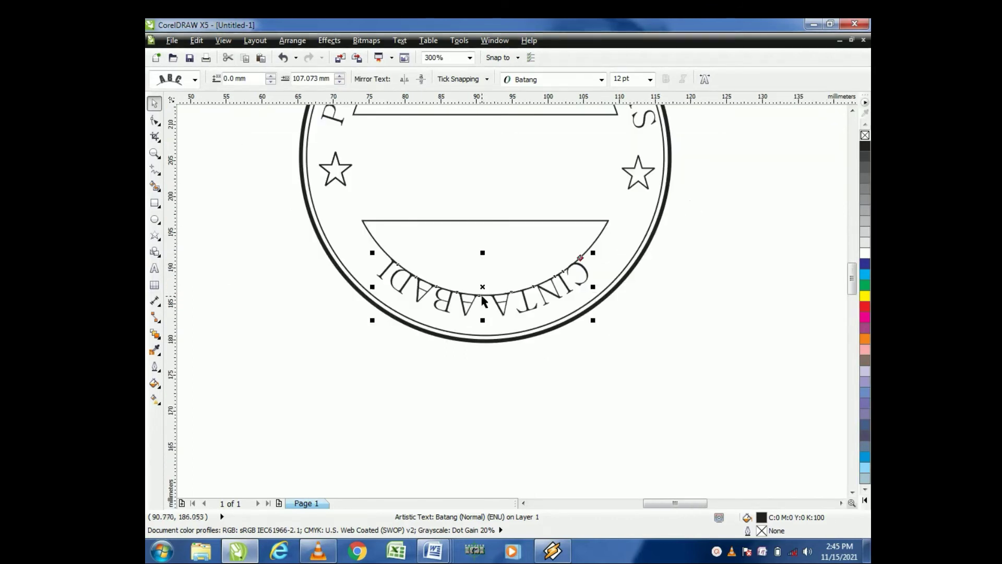
pyautogui.scroll(3, 481, 300)
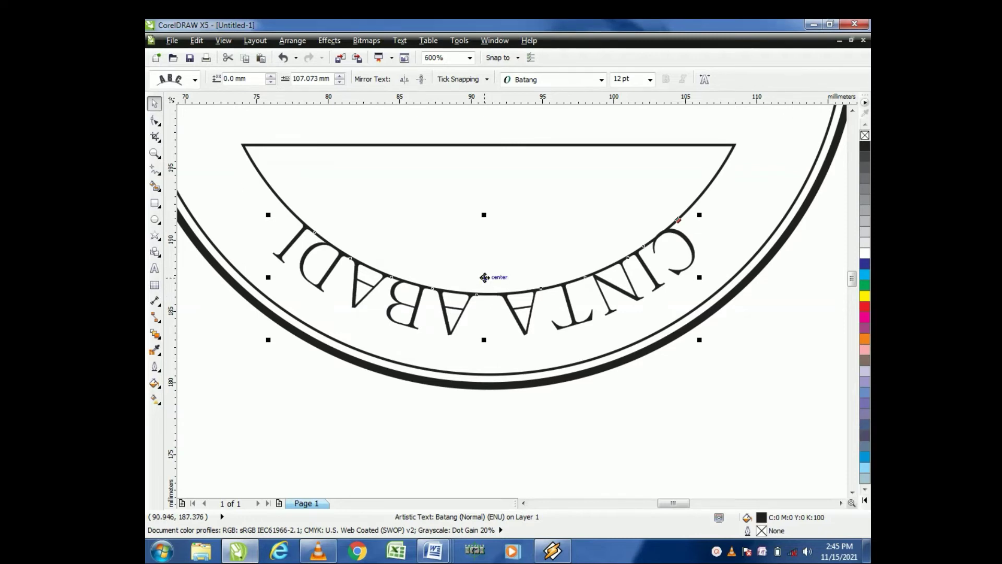
pyautogui.moveTo(485, 277); pyautogui.dragTo(490, 296)
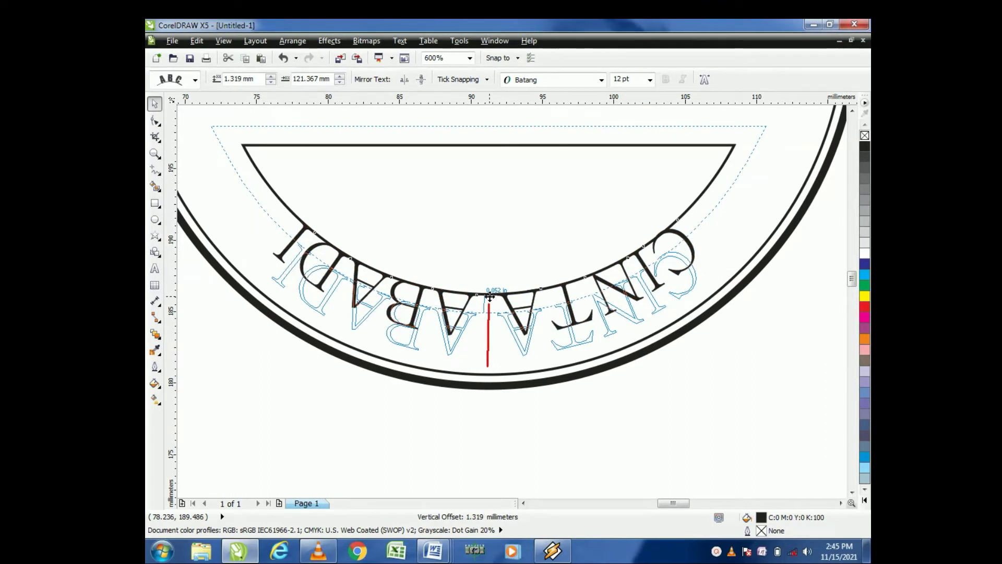
pyautogui.moveTo(490, 296); pyautogui.dragTo(490, 296)
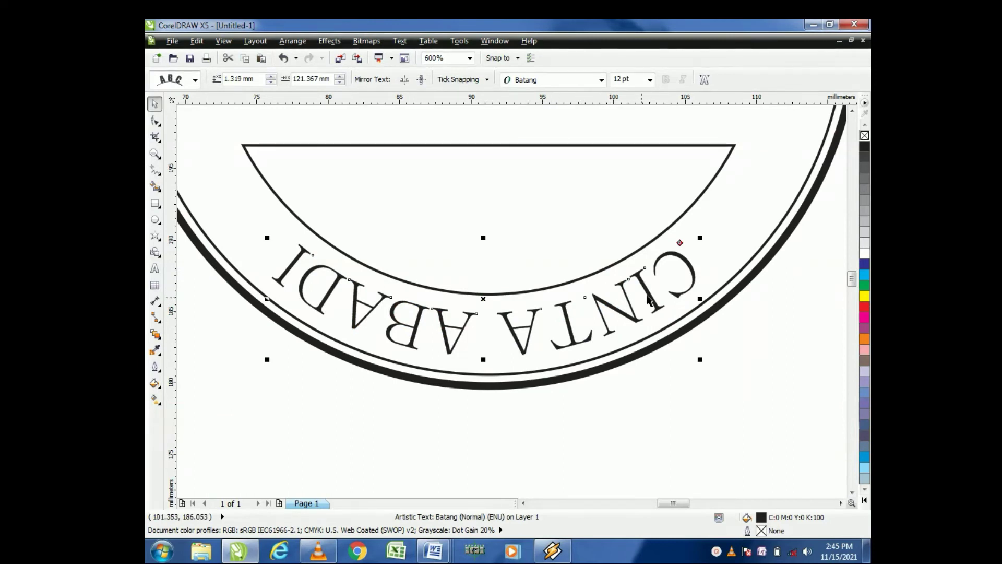
pyautogui.click(404, 80)
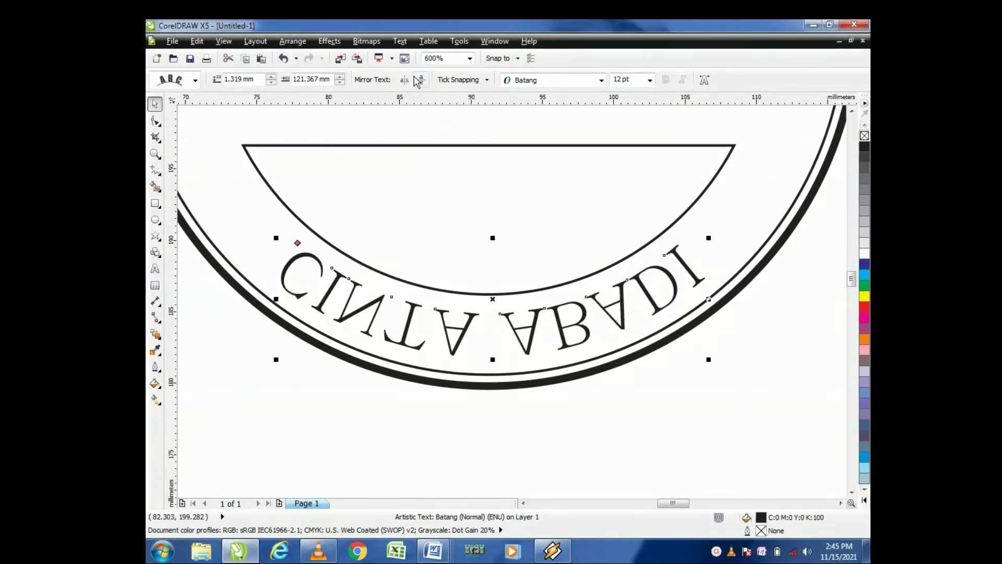
pyautogui.click(423, 80)
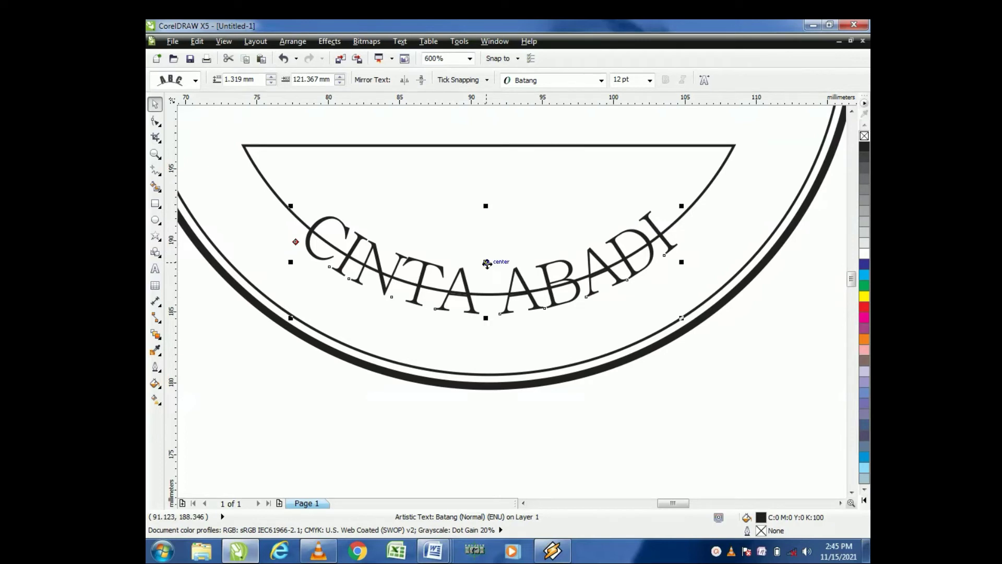
pyautogui.moveTo(487, 264); pyautogui.dragTo(483, 304)
pyautogui.scroll(-3, 487, 324)
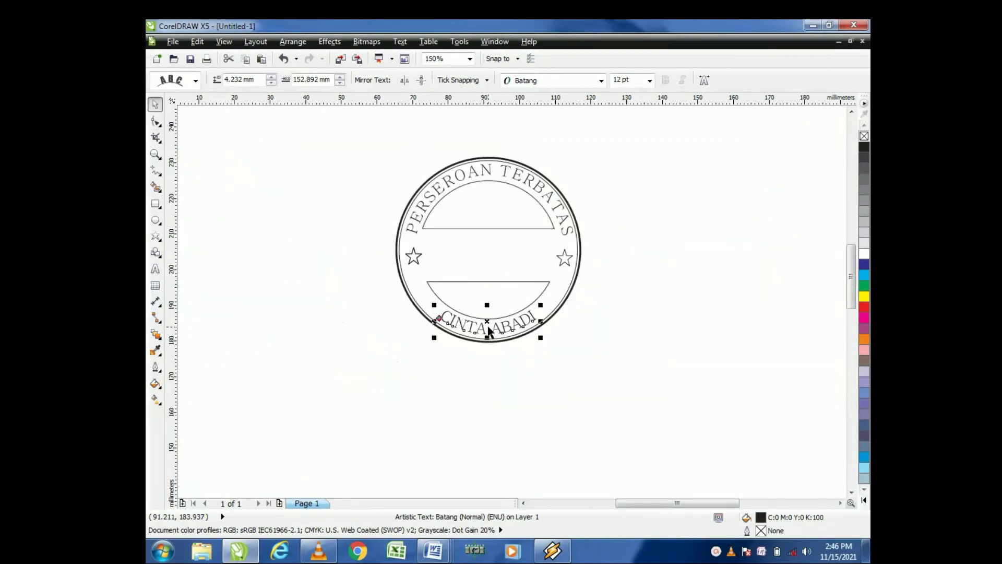
# Step: Break the curved CINTA ABADI text apart from its guide circle
pyautogui.click(631, 325)
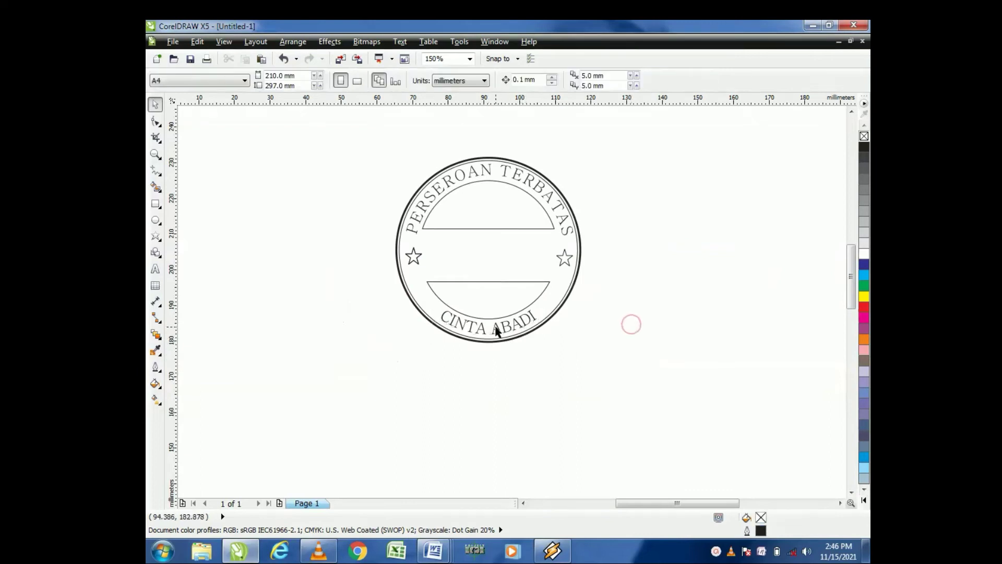
pyautogui.scroll(2, 496, 332)
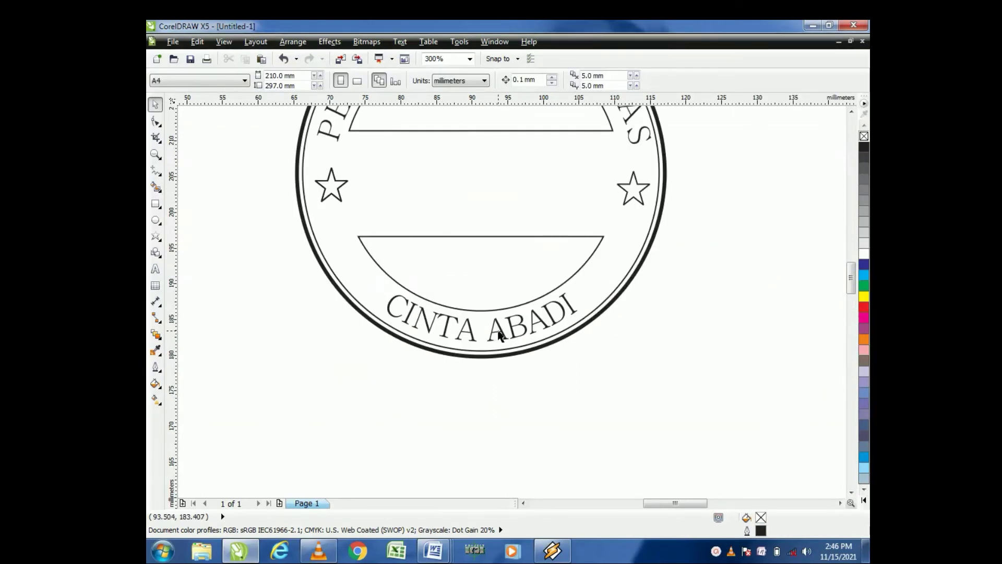
pyautogui.click(497, 331)
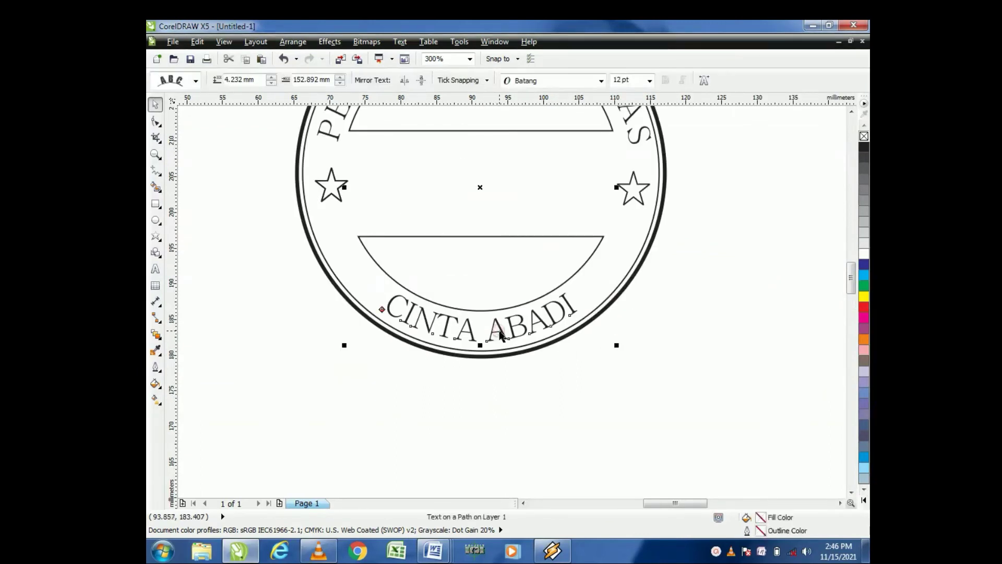
pyautogui.click(289, 46)
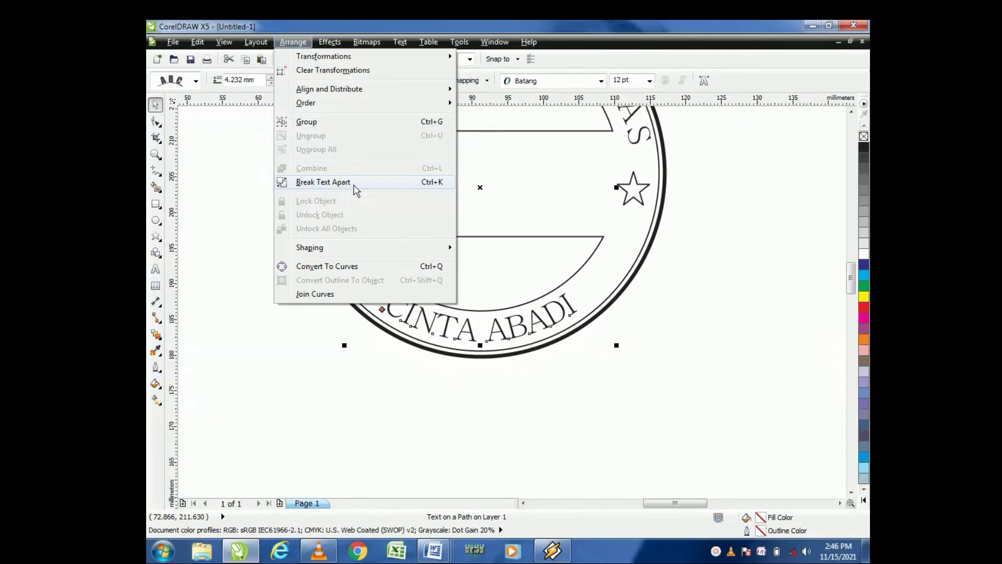
pyautogui.click(352, 182)
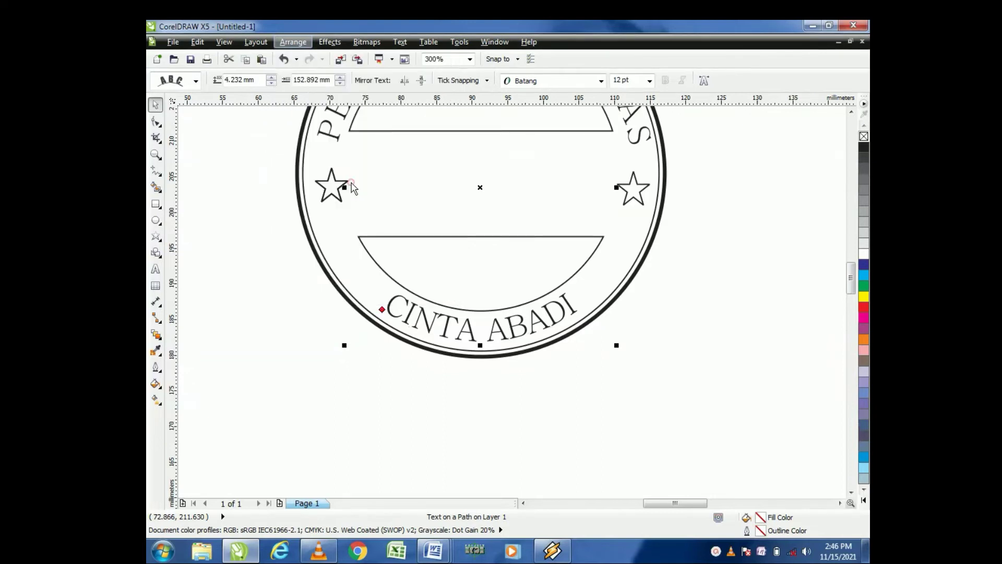
pyautogui.click(649, 355)
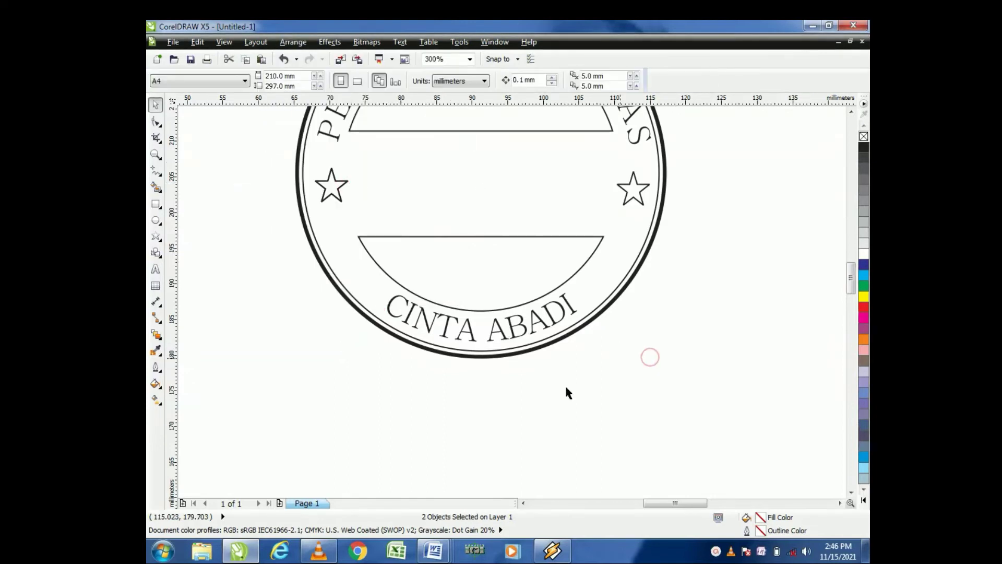
# Step: Zoom in and examine the curved bottom text on the stamp
pyautogui.click(516, 329)
pyautogui.click(735, 296)
pyautogui.scroll(-3, 673, 323)
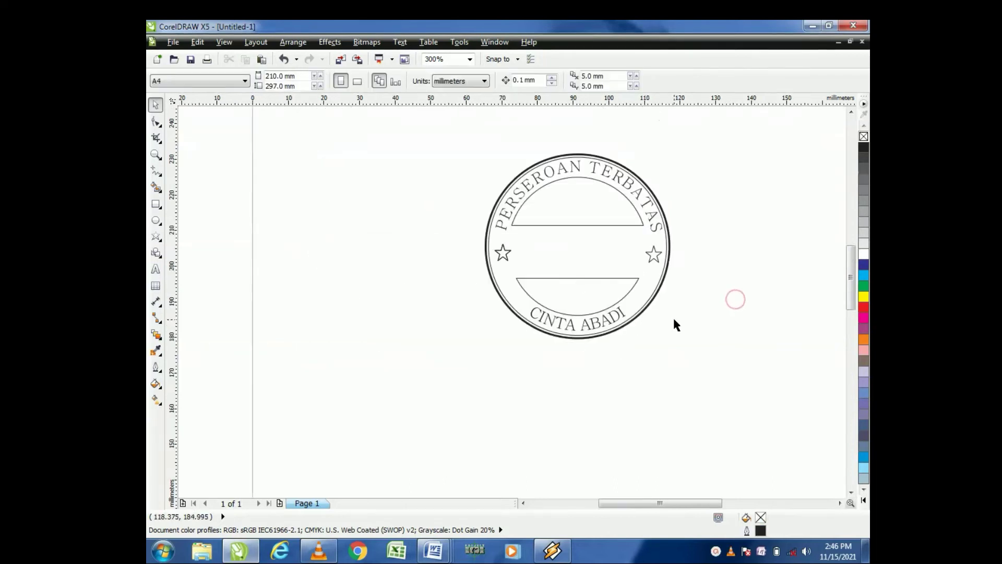
pyautogui.scroll(3, 590, 331)
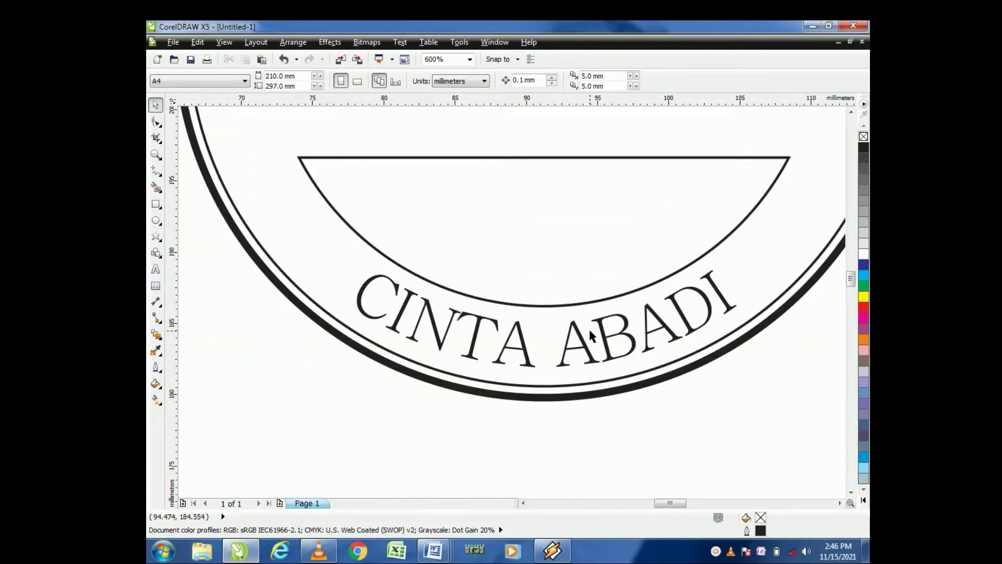
pyautogui.scroll(-4, 590, 334)
pyautogui.click(712, 334)
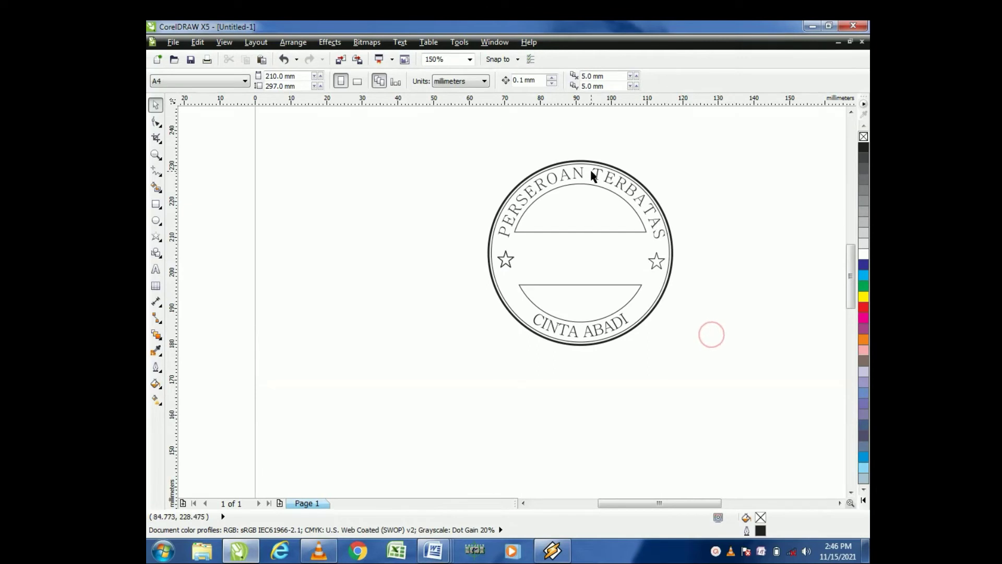
pyautogui.scroll(2, 682, 255)
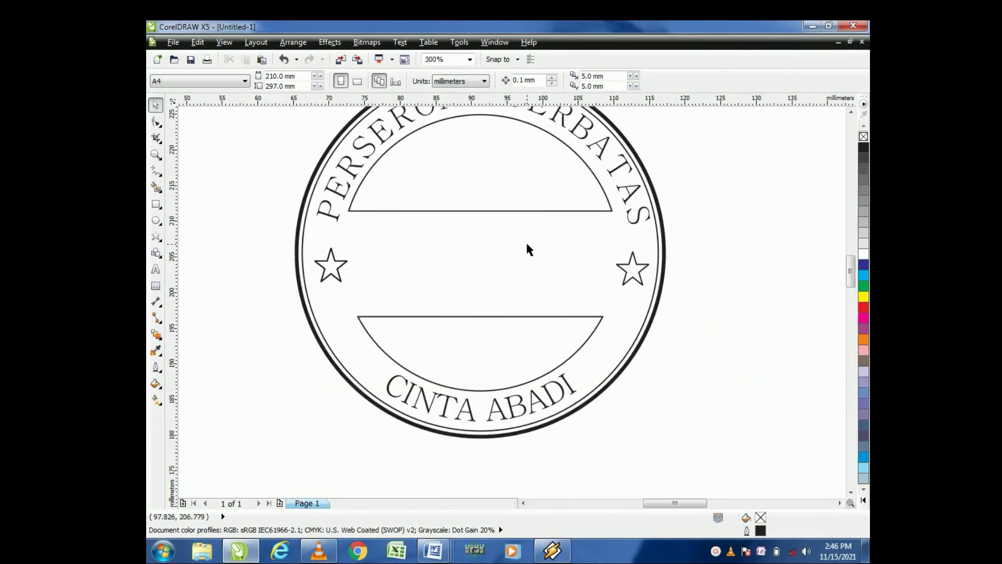
# Step: Create artistic text reading PT. CA beside the stamp
pyautogui.click(153, 271)
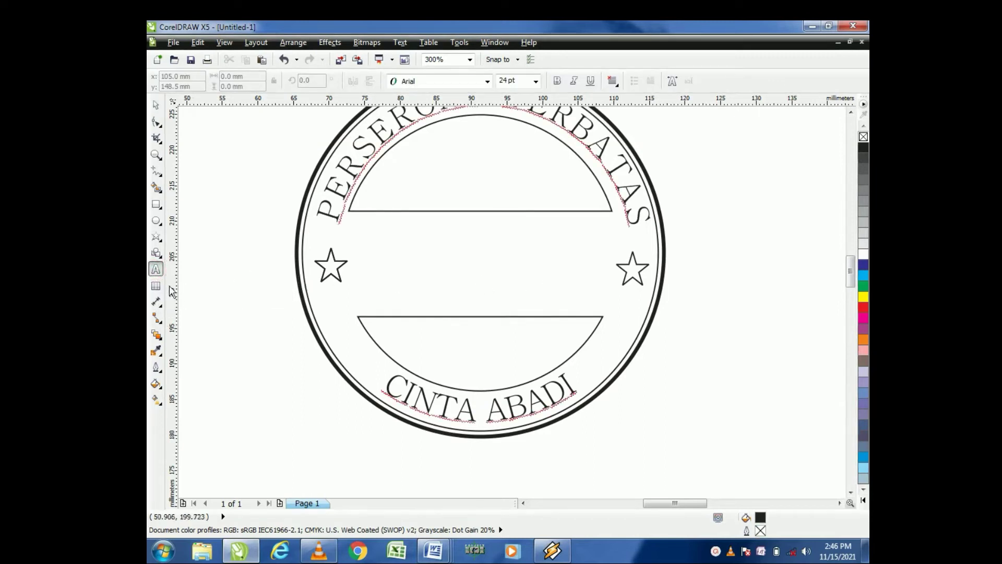
pyautogui.click(259, 351)
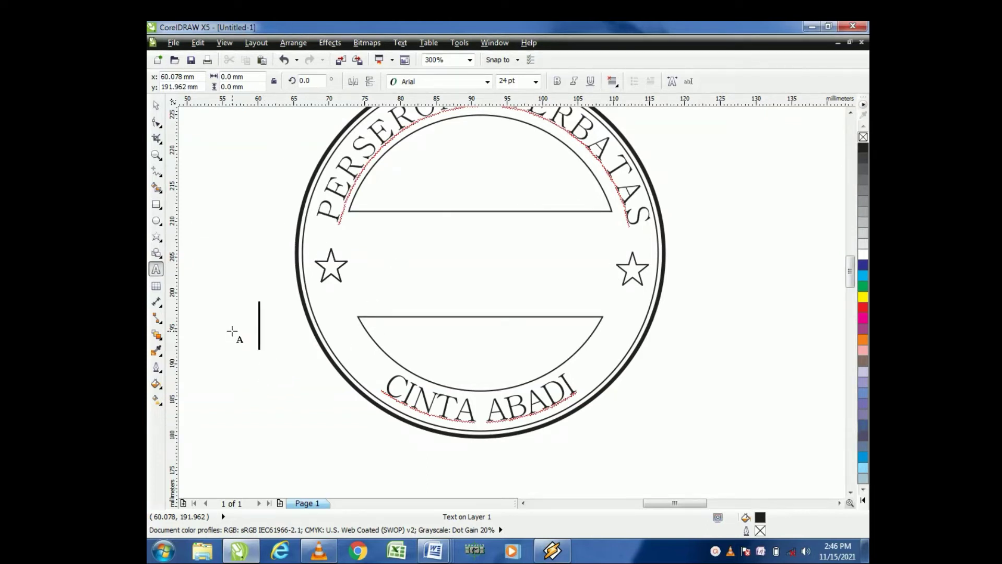
pyautogui.write('PT')
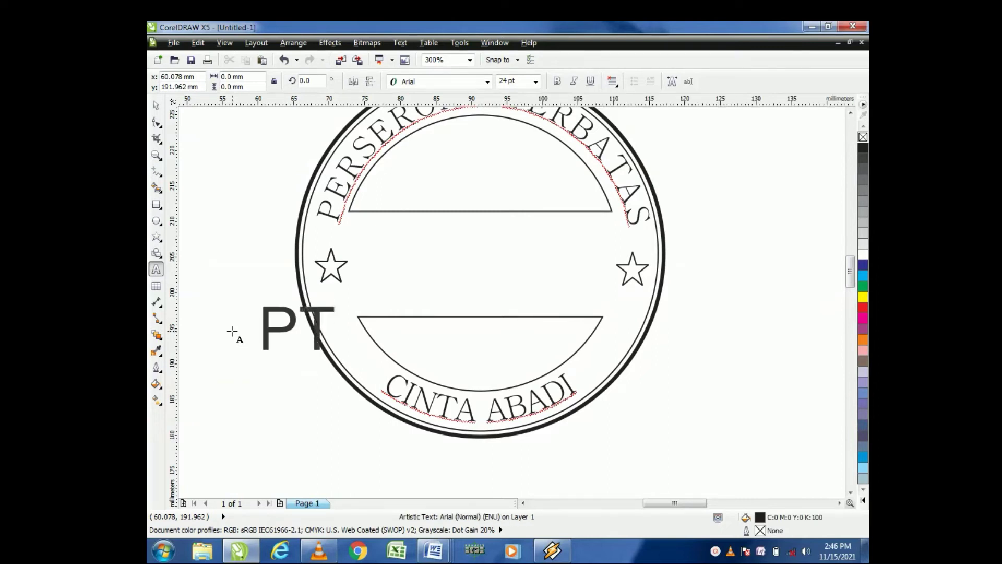
pyautogui.write('. A')
pyautogui.press('BackSpace')
pyautogui.write('C')
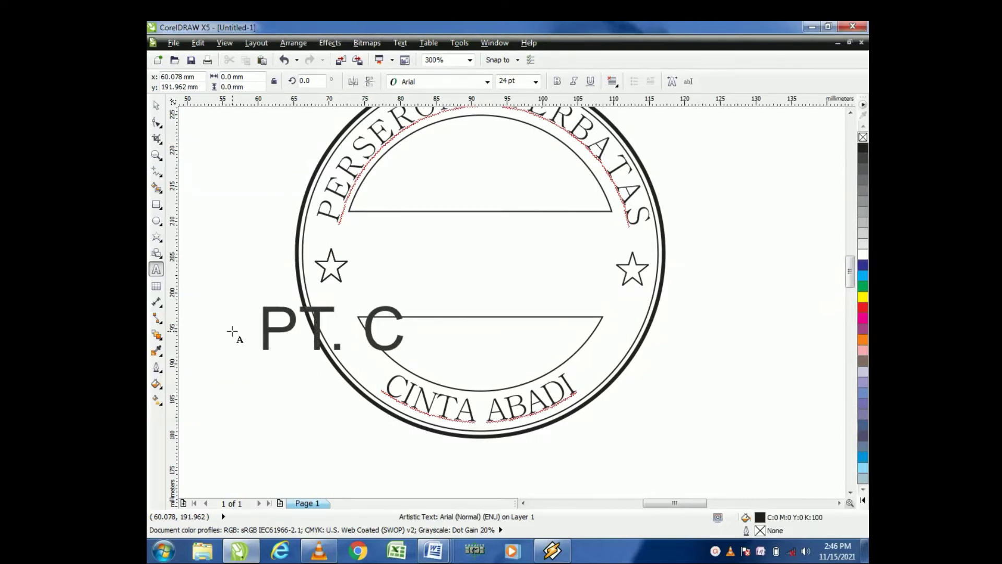
pyautogui.write('A')
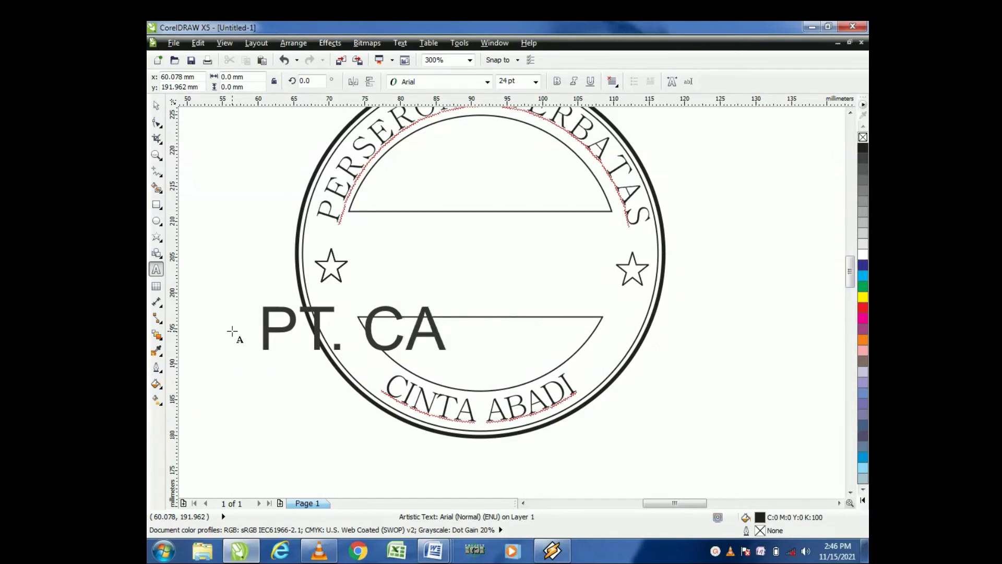
pyautogui.press('Escape')
# Step: Move the PT. CA text into the stamp's centre between the two stars
pyautogui.click(156, 107)
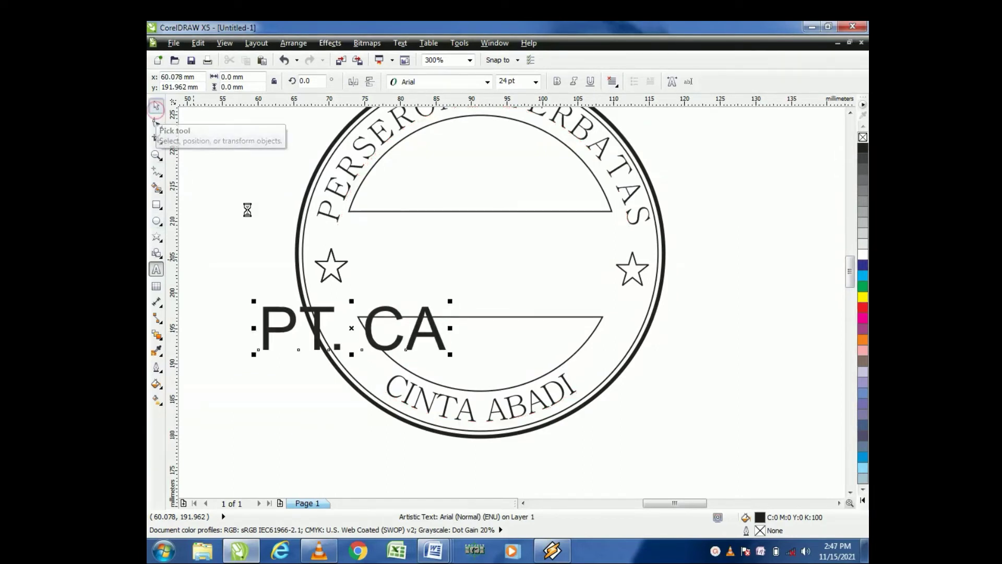
pyautogui.scroll(-1, 246, 208)
pyautogui.scroll(1, 289, 300)
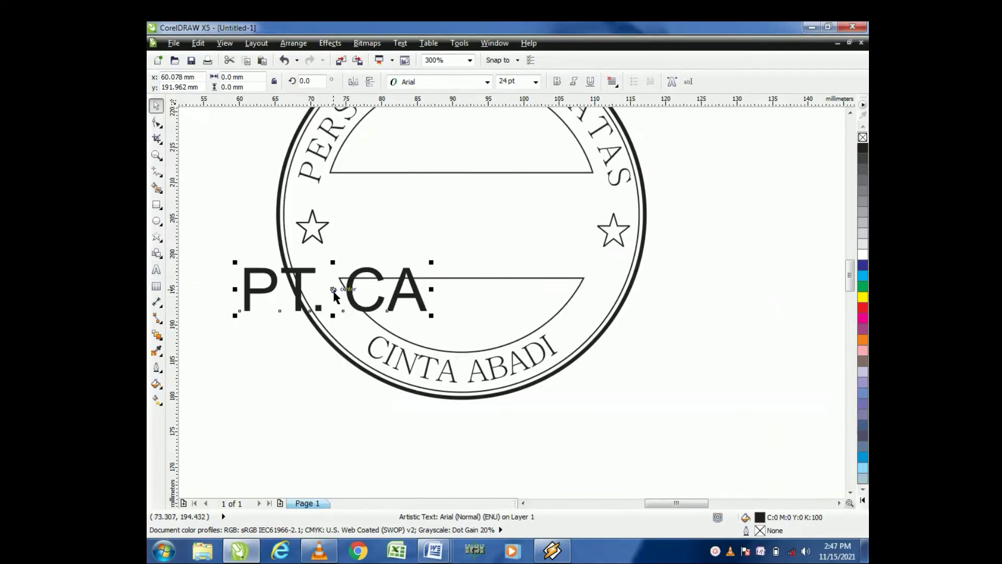
pyautogui.moveTo(335, 296); pyautogui.dragTo(462, 228)
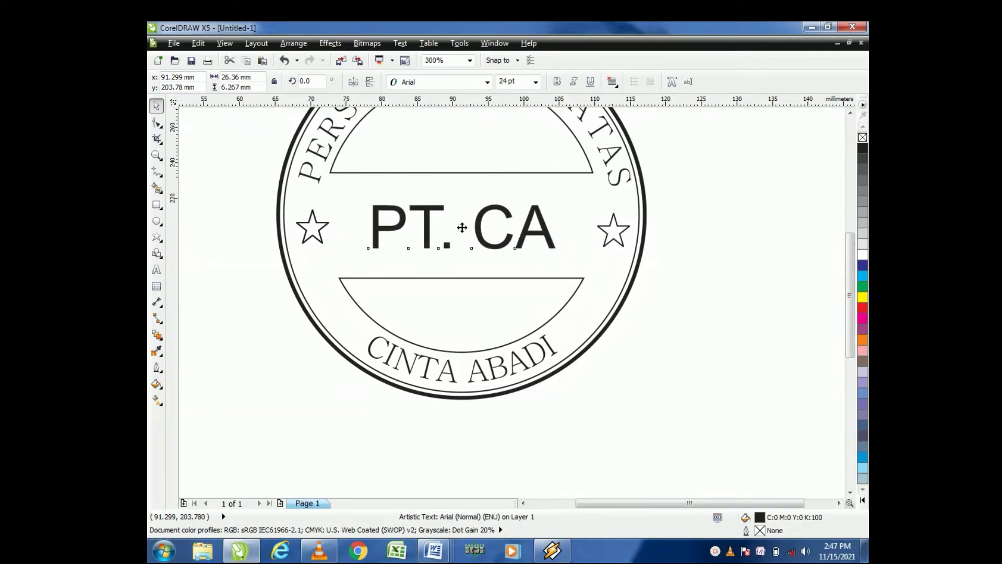
# Step: Fill both five-point stars beside PT. CA with red
pyautogui.scroll(-4, 462, 228)
pyautogui.click(538, 257)
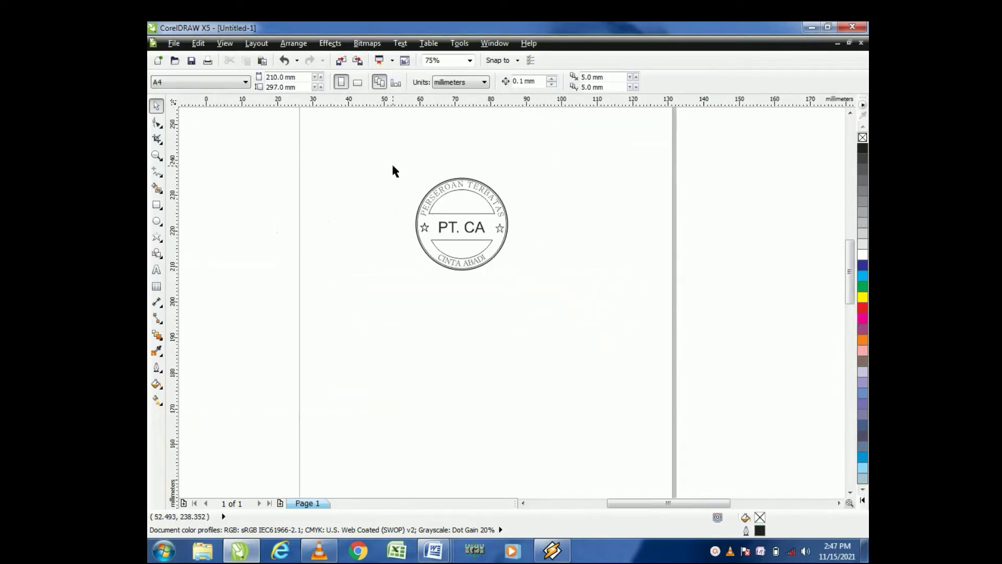
pyautogui.scroll(2, 392, 167)
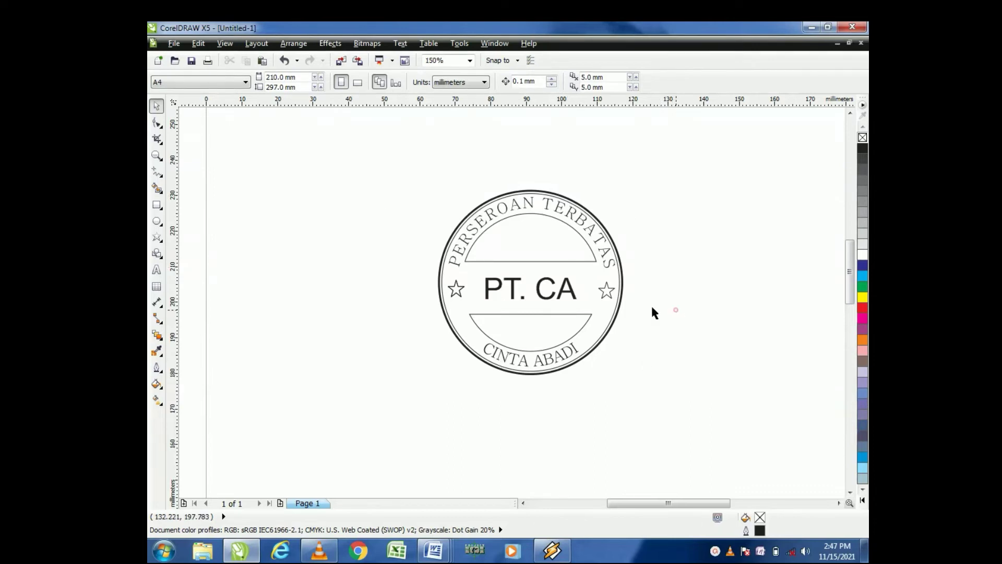
pyautogui.click(606, 290)
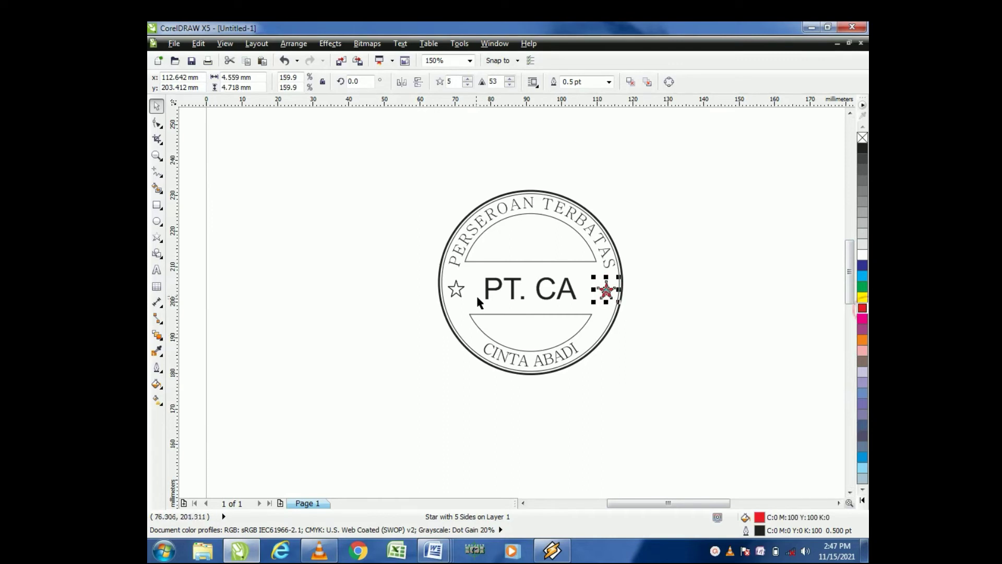
pyautogui.click(456, 289)
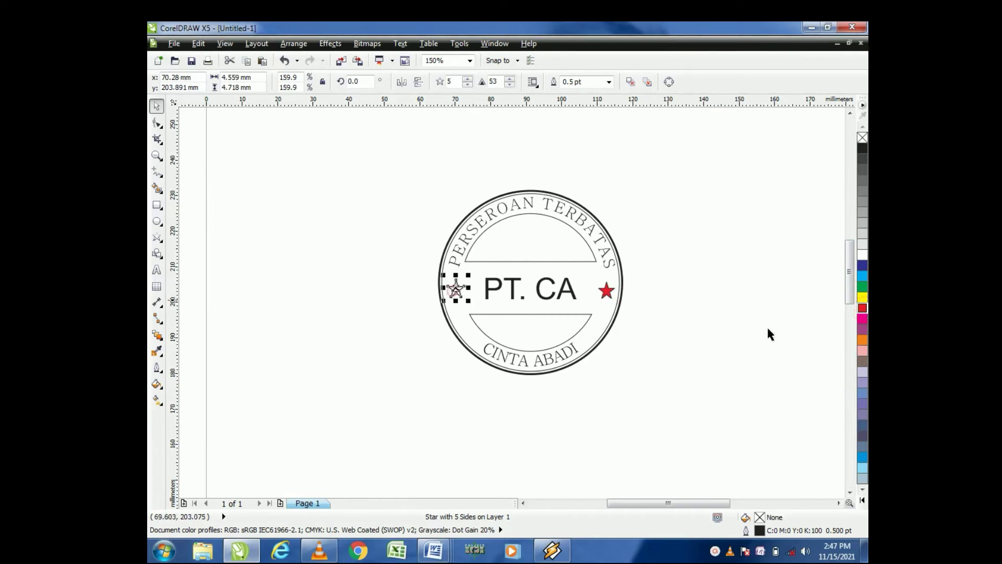
pyautogui.click(862, 309)
pyautogui.click(693, 249)
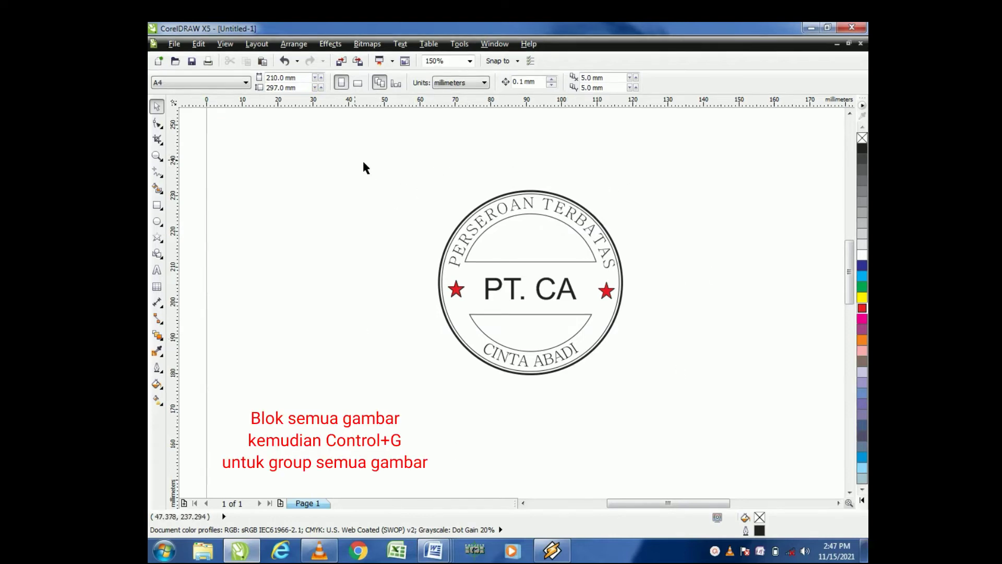
# Step: Select all parts of the stamp and group them into one object
pyautogui.moveTo(358, 161); pyautogui.dragTo(678, 438)
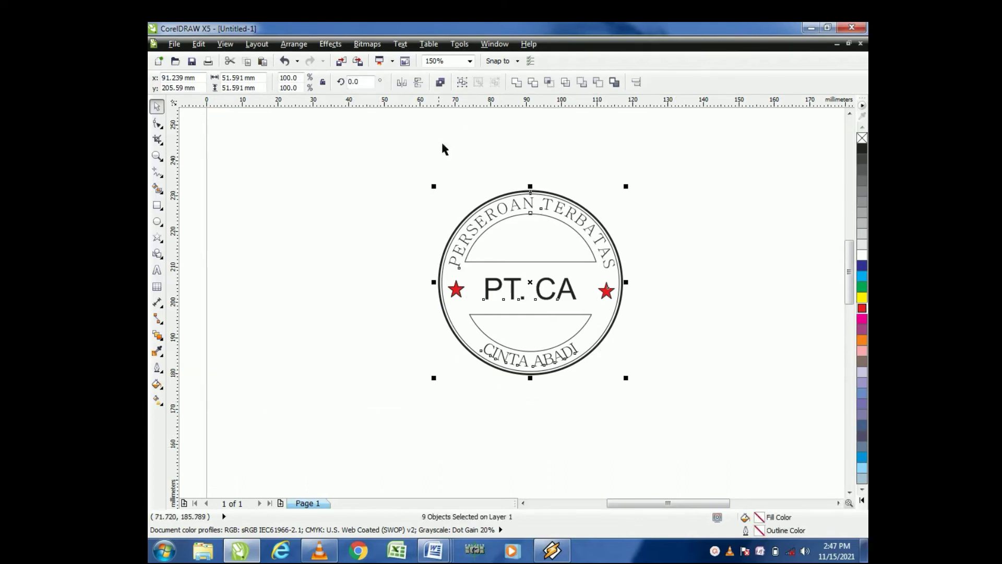
pyautogui.click(461, 84)
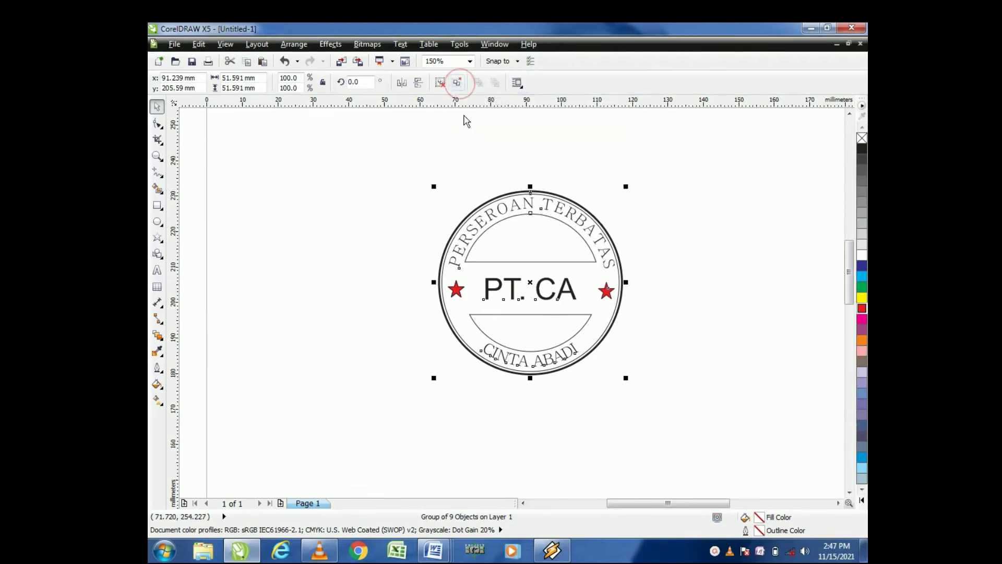
pyautogui.click(470, 188)
pyautogui.click(363, 155)
pyautogui.click(478, 238)
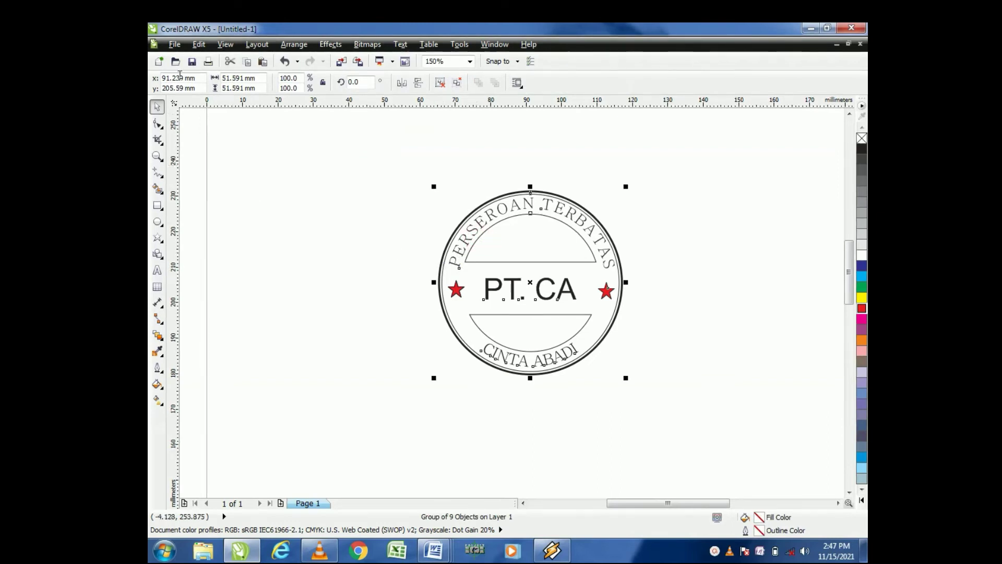
pyautogui.click(175, 44)
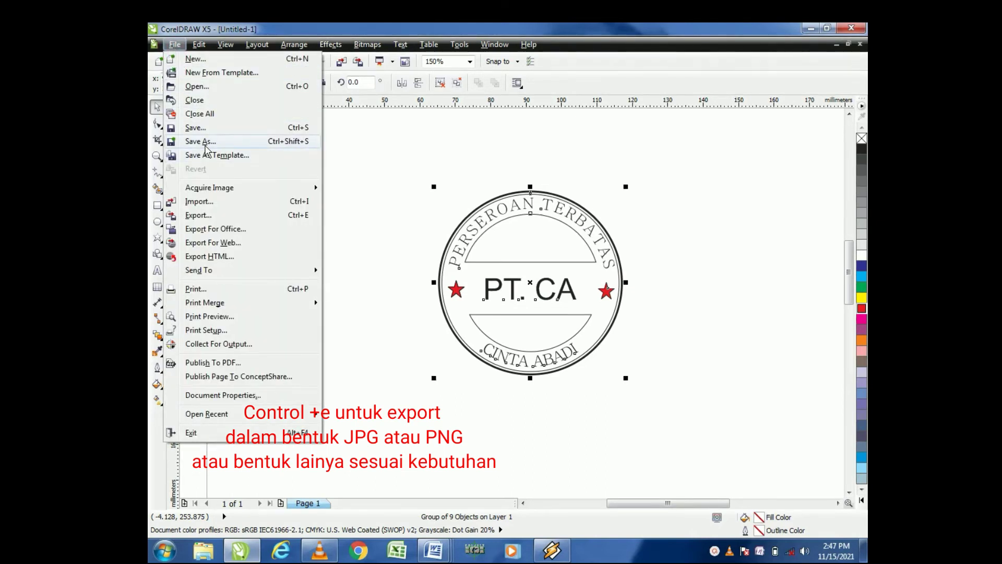
pyautogui.click(205, 146)
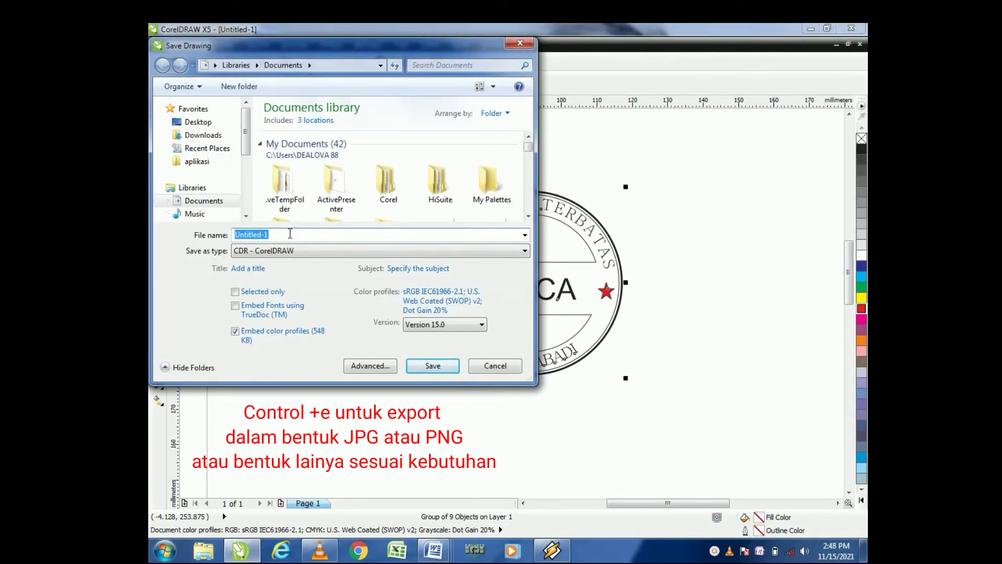
pyautogui.write('STA')
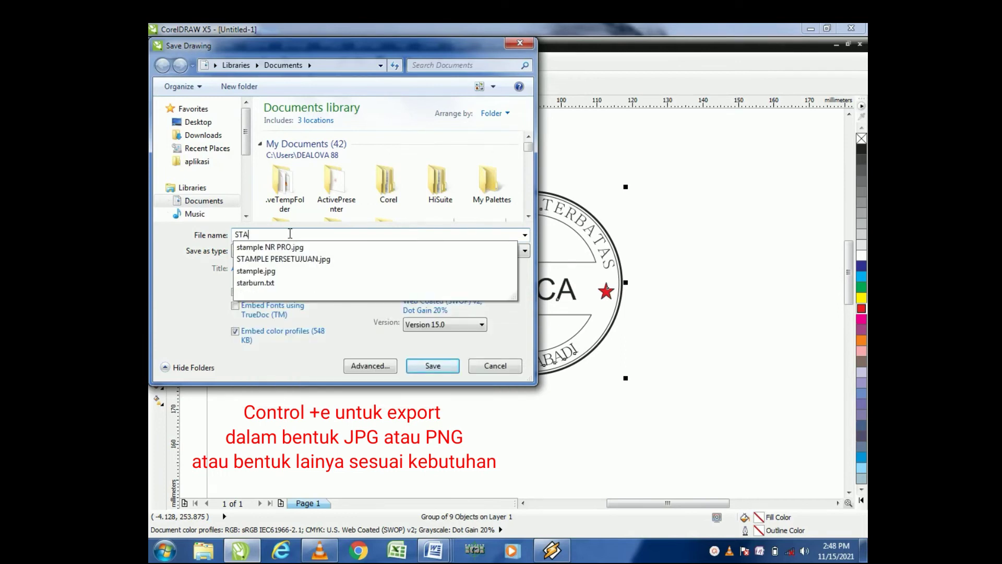
pyautogui.press('BackSpace')
pyautogui.press('BackSpace')
pyautogui.press('BackSpace')
pyautogui.write('C')
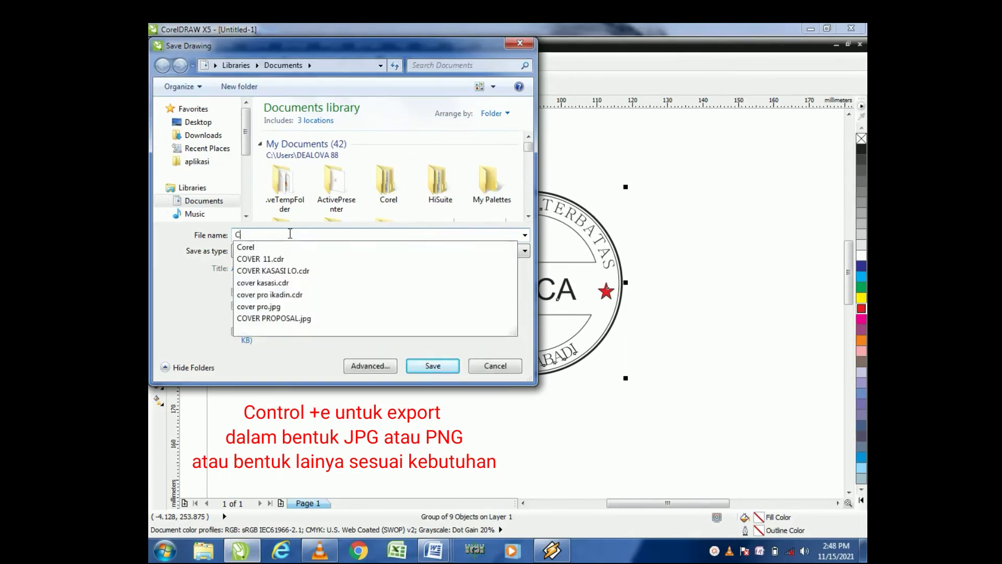
pyautogui.write('ONTOH S')
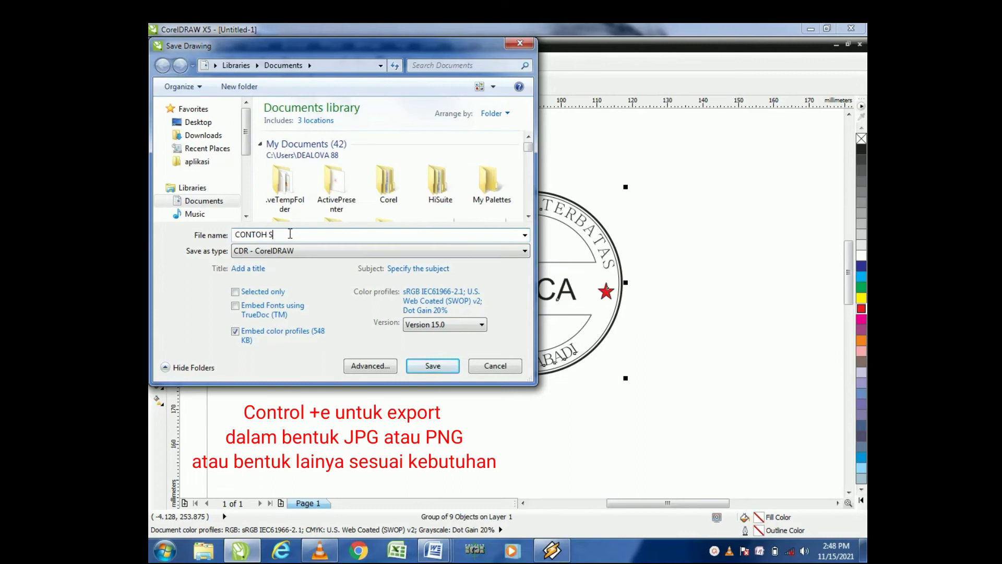
pyautogui.write('TAMPLE')
pyautogui.click(525, 252)
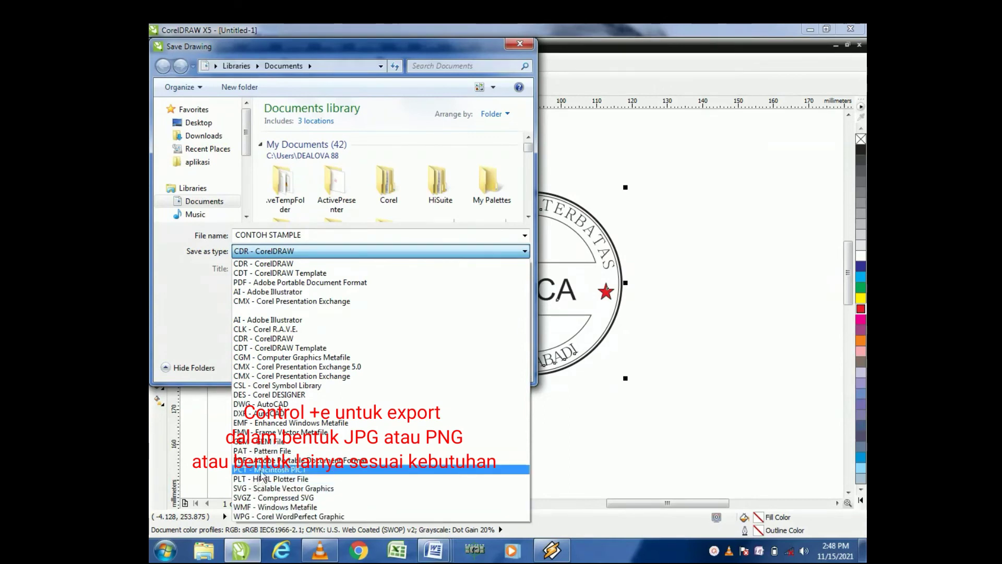
pyautogui.click(588, 449)
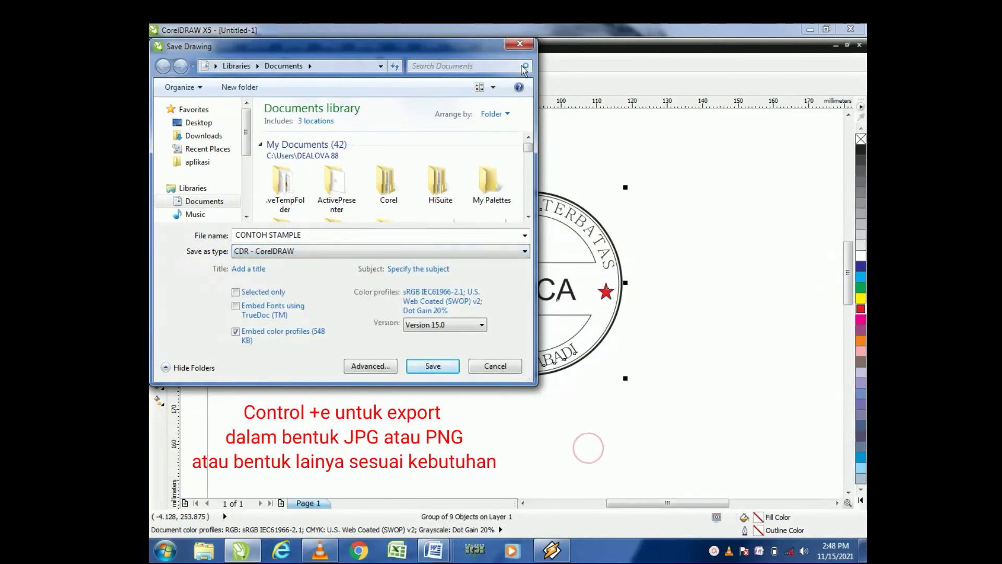
pyautogui.click(525, 45)
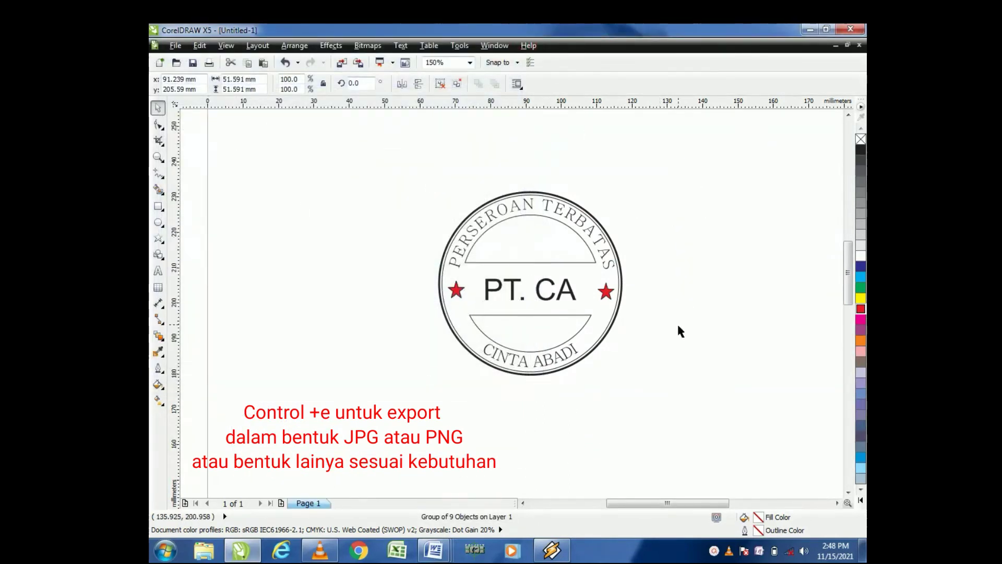
# Step: Export the grouped stamp as a PNG file named CONTOH STAMPLE in Documents
pyautogui.moveTo(670, 188); pyautogui.dragTo(399, 461)
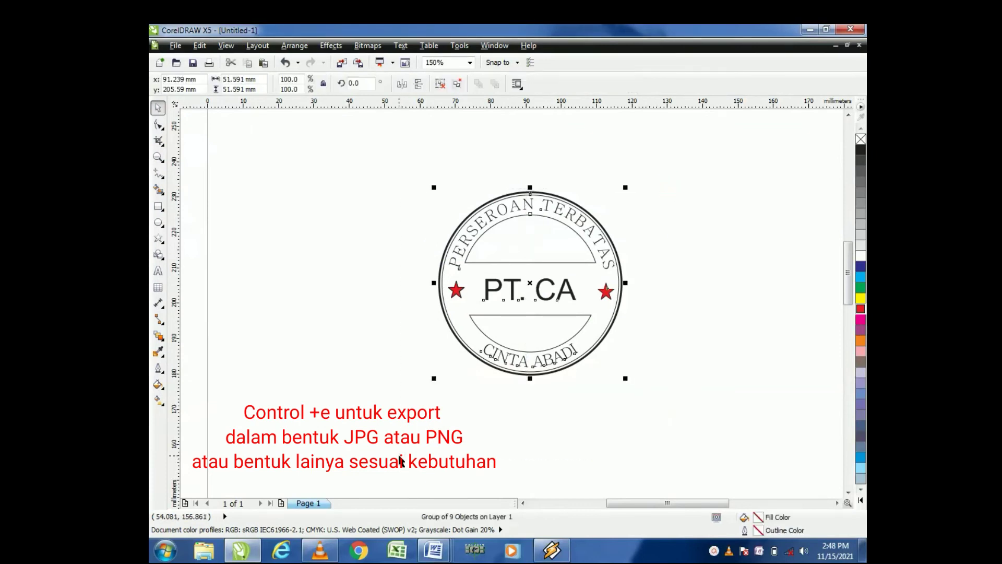
pyautogui.hotkey('ctrl', 'e')
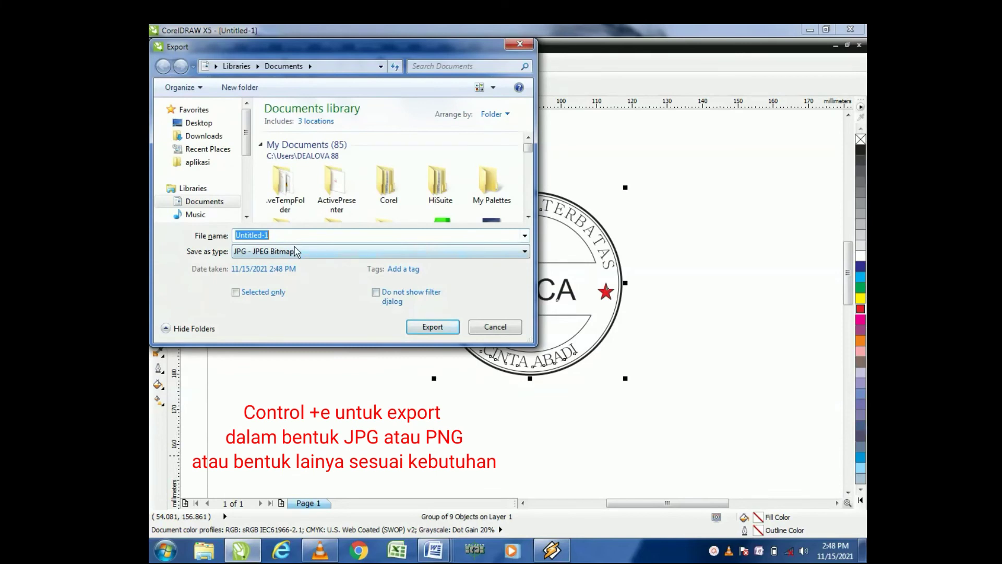
pyautogui.click(524, 252)
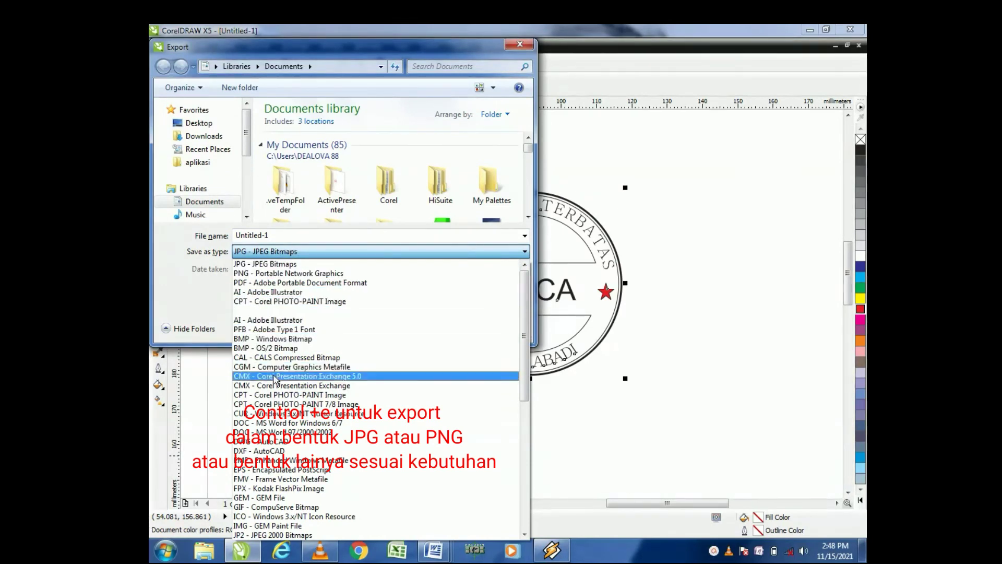
pyautogui.click(254, 273)
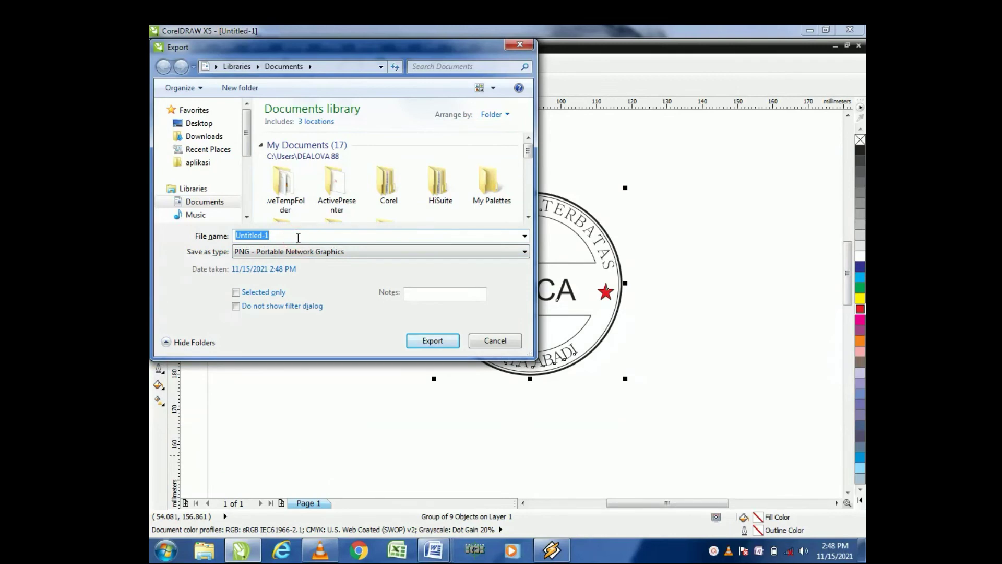
pyautogui.write('CONTOH STAMPLE')
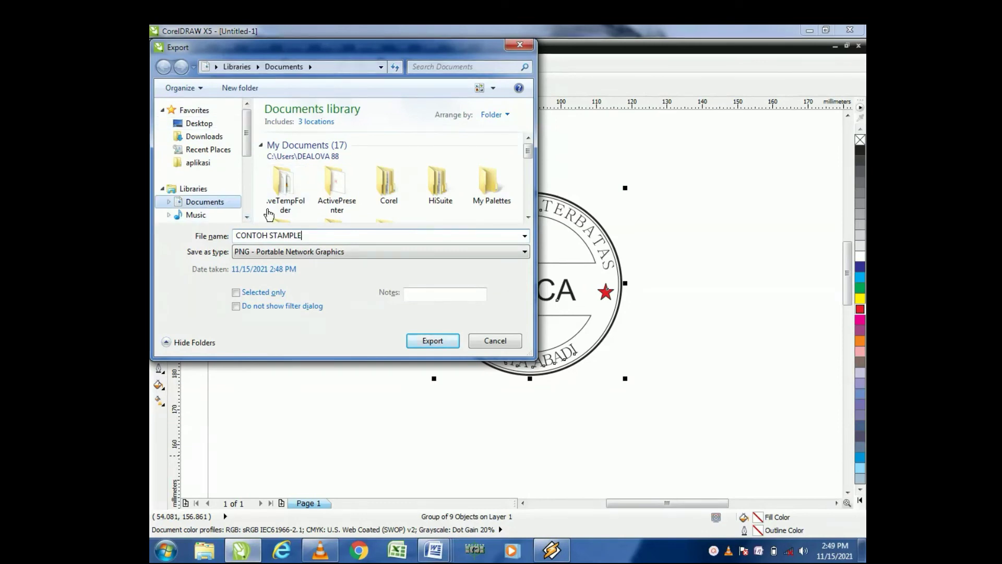
pyautogui.click(440, 345)
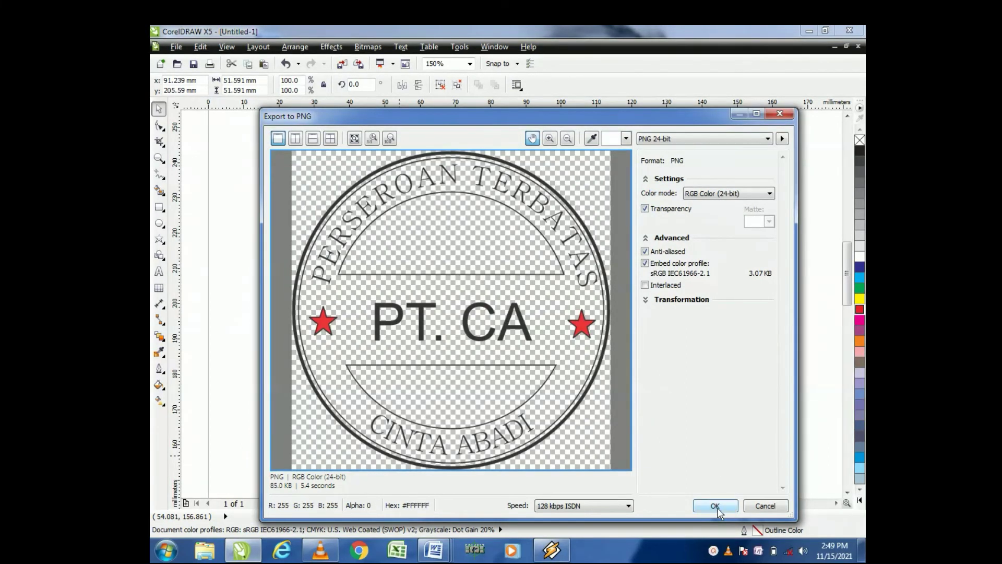
pyautogui.click(715, 506)
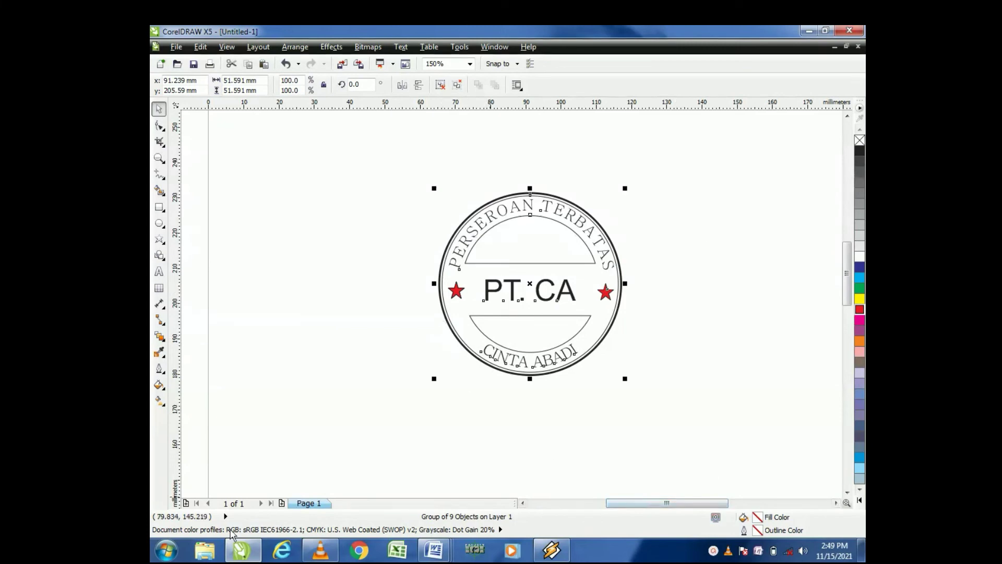
# Step: Open the exported CONTOH STAMPLE image from the Documents library to check it
pyautogui.click(217, 553)
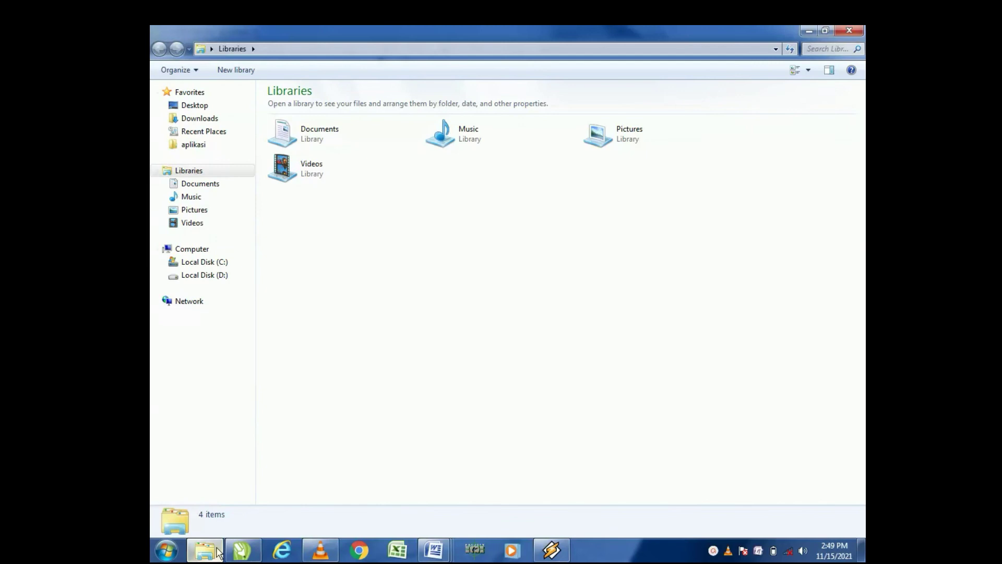
pyautogui.click(203, 183)
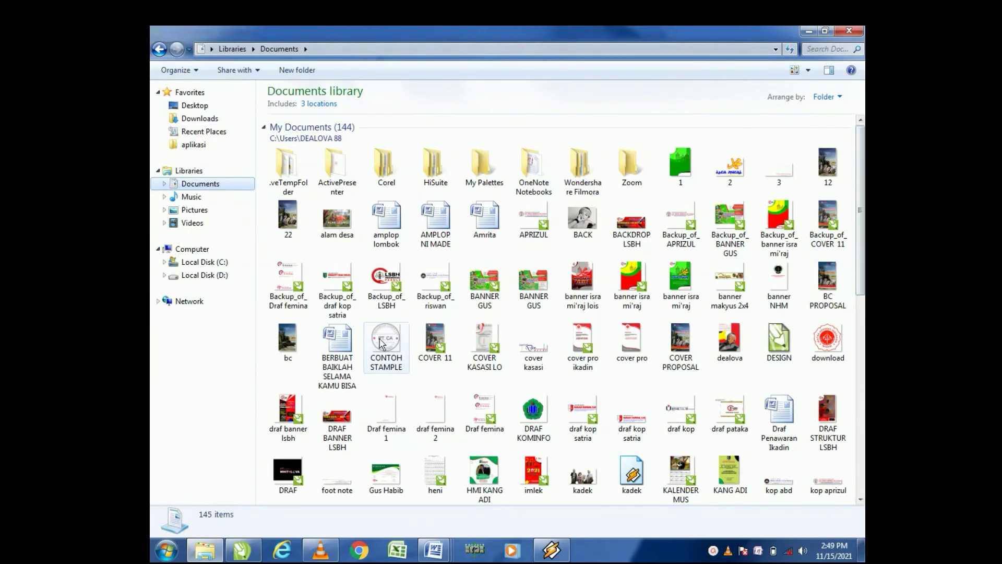
pyautogui.click(381, 343)
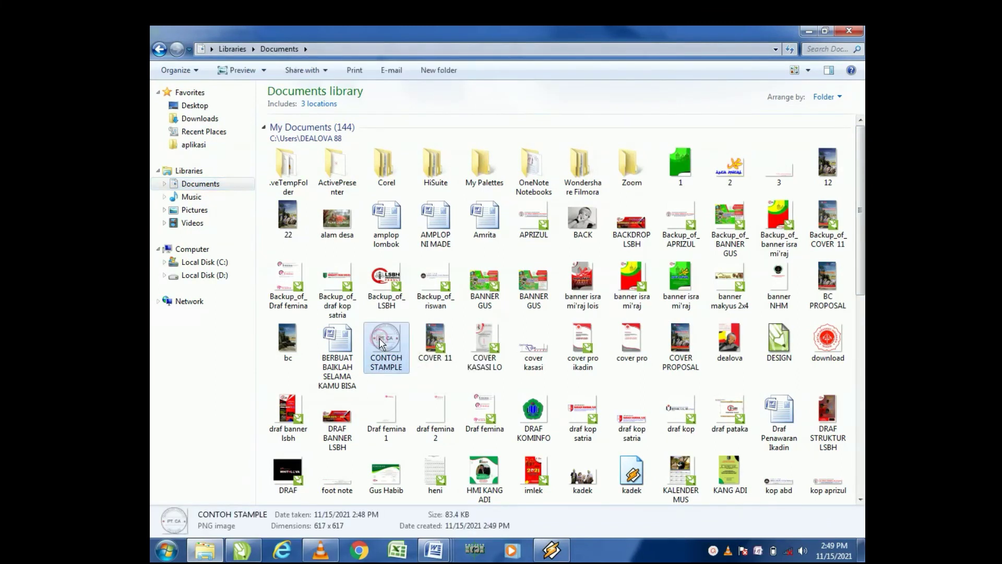
pyautogui.doubleClick(379, 343)
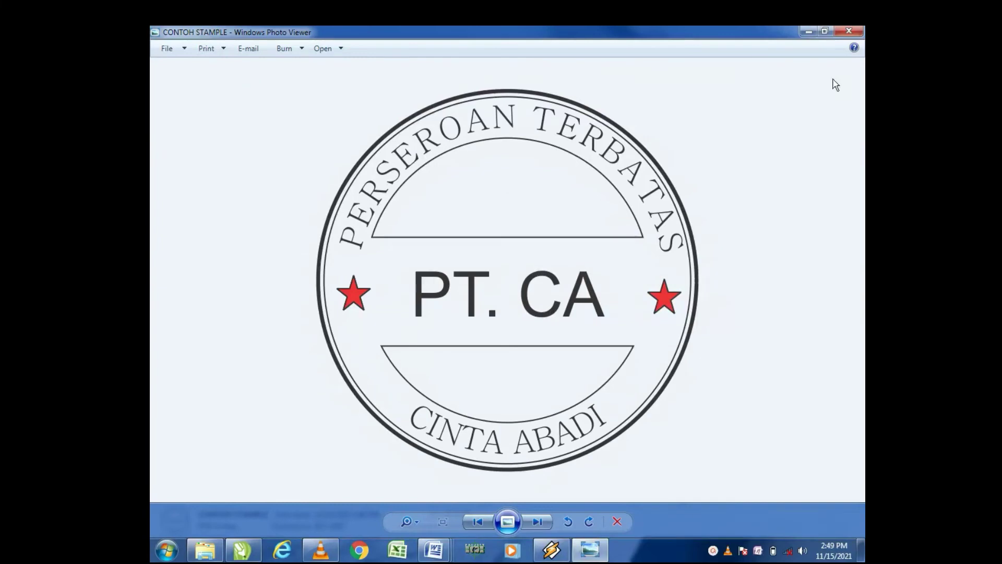
pyautogui.click(849, 31)
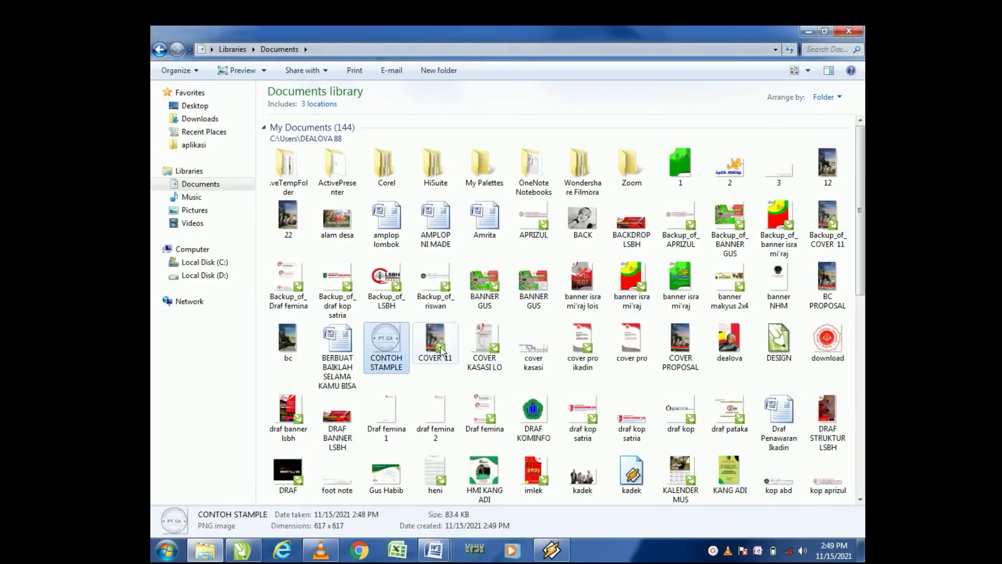
# Step: Copy the CONTOH STAMPLE image and paste it below Kuasa Hukum Para Penggugat in the DRAF GUGATAN ENDANG DKK Word document
pyautogui.rightClick(379, 351)
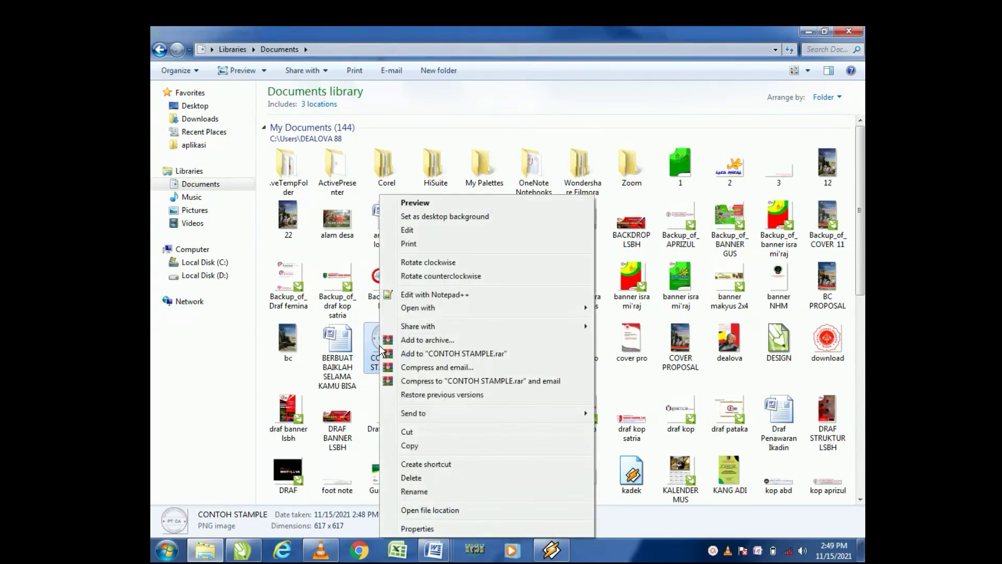
pyautogui.click(423, 446)
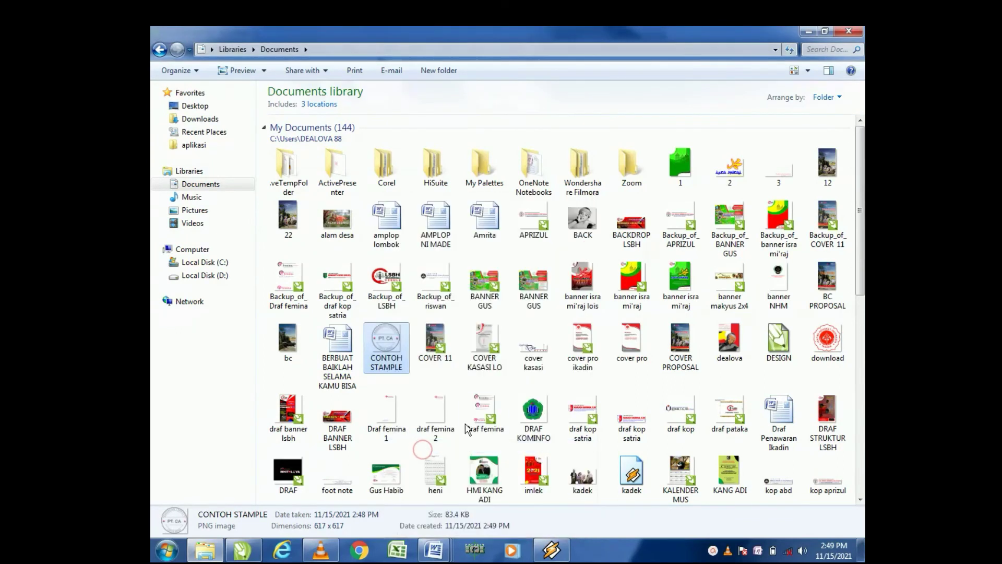
pyautogui.click(438, 556)
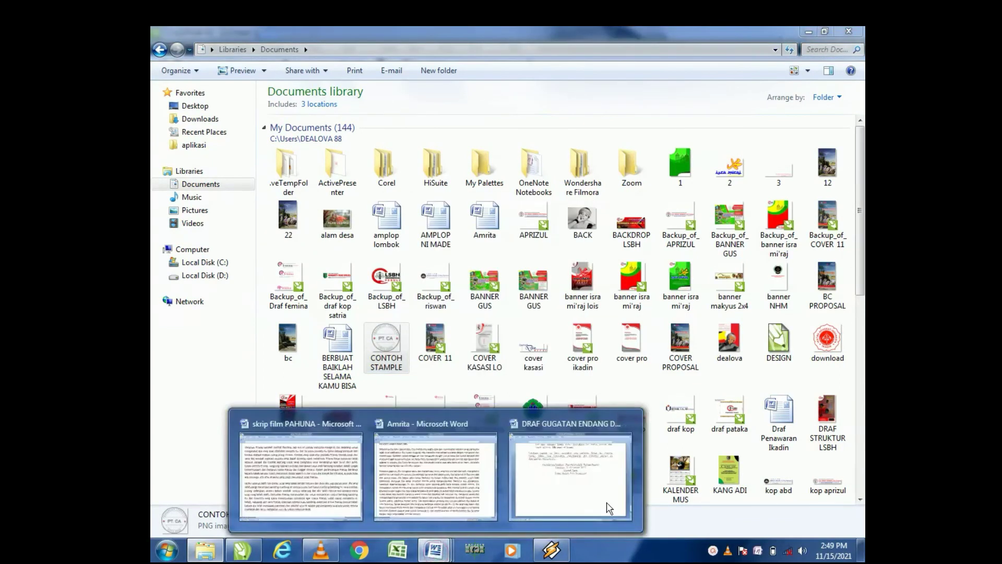
pyautogui.click(583, 486)
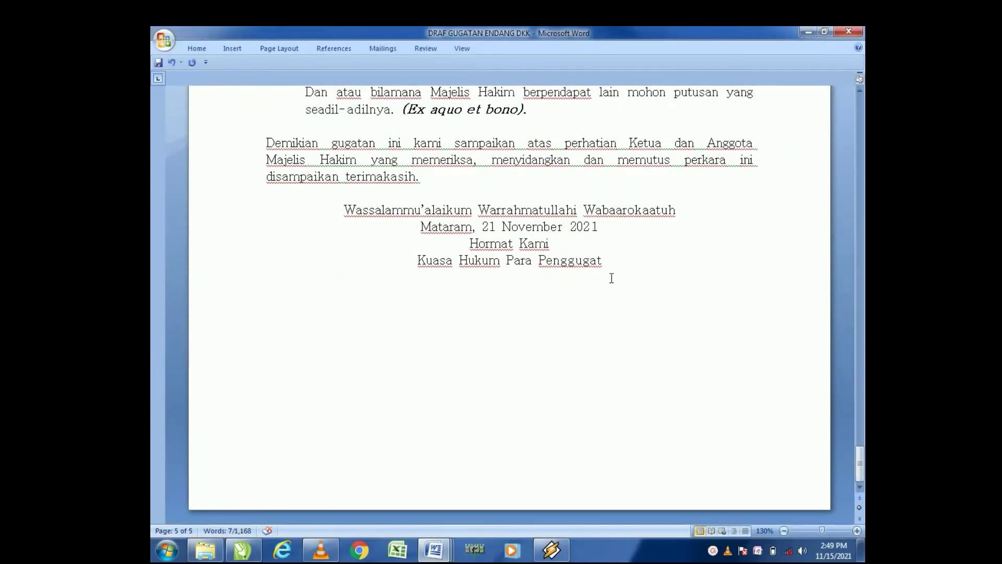
pyautogui.click(610, 261)
pyautogui.click(514, 308)
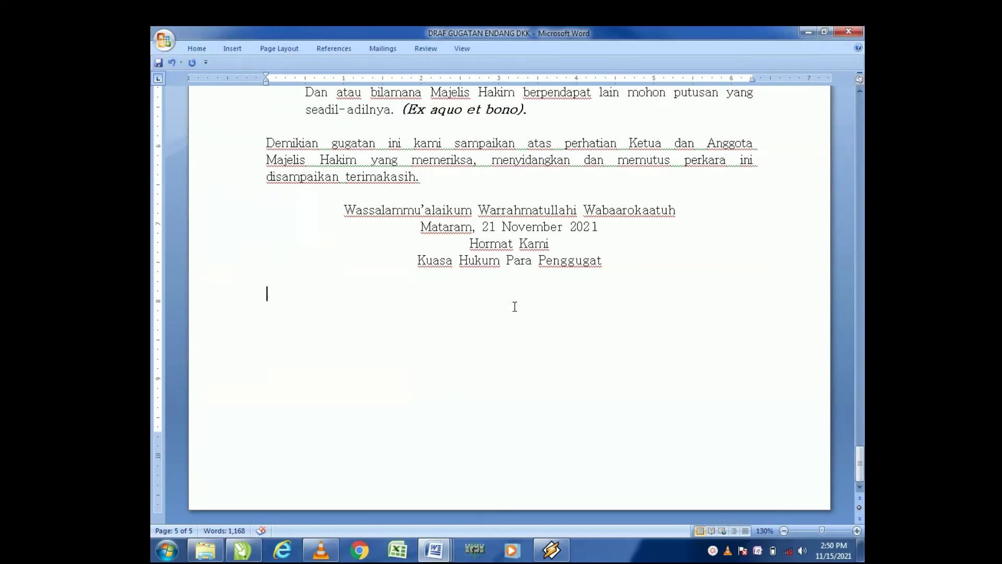
pyautogui.hotkey('ctrl', 'v')
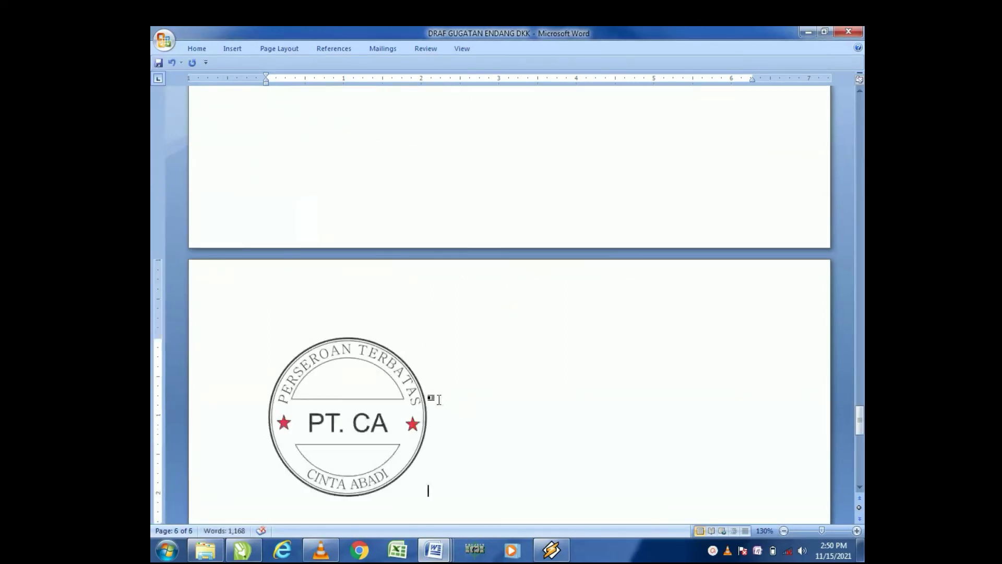
# Step: Set the pasted stamp's text wrapping to Behind Text
pyautogui.scroll(3, 530, 235)
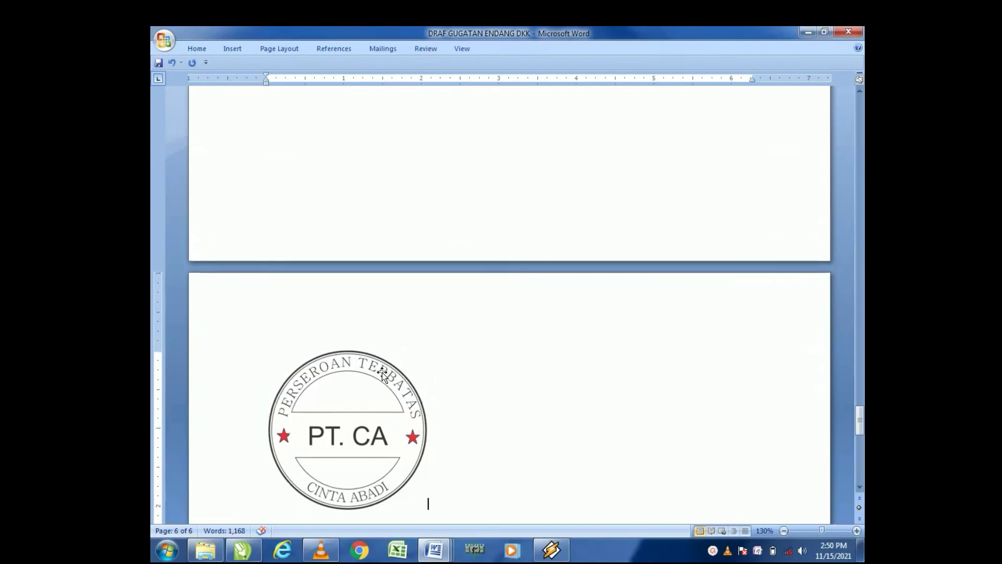
pyautogui.scroll(1, 527, 232)
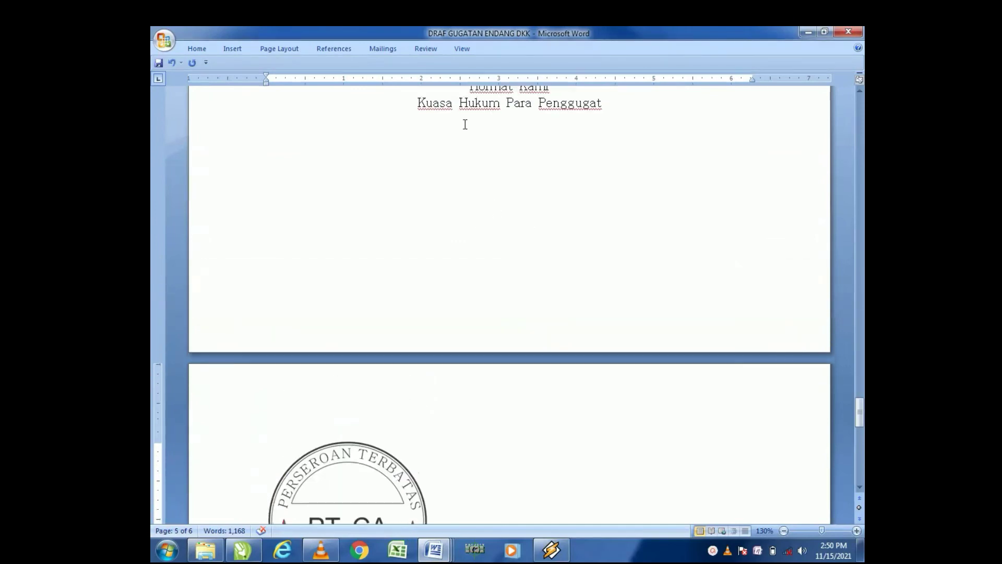
pyautogui.click(463, 269)
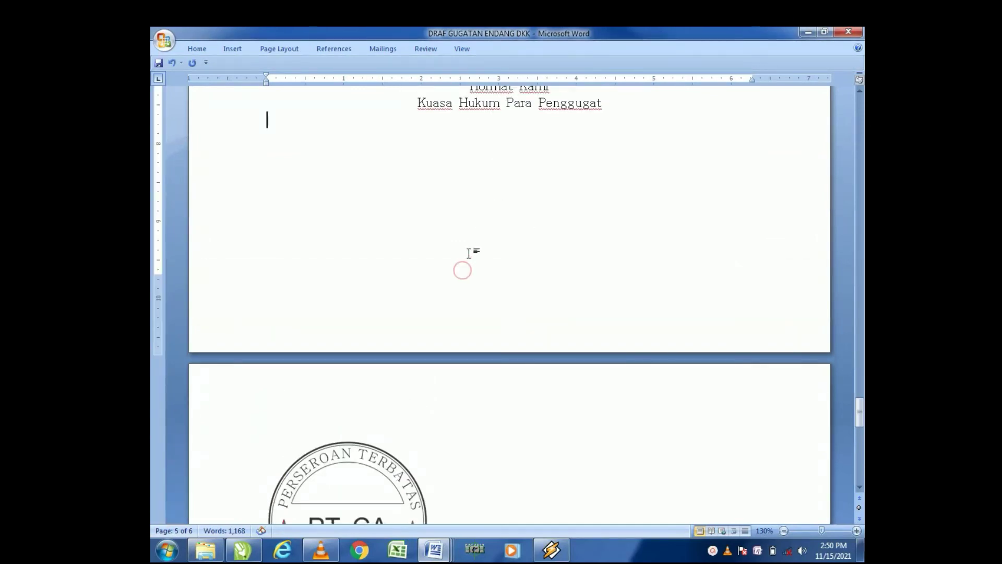
pyautogui.scroll(-1, 403, 471)
pyautogui.click(399, 461)
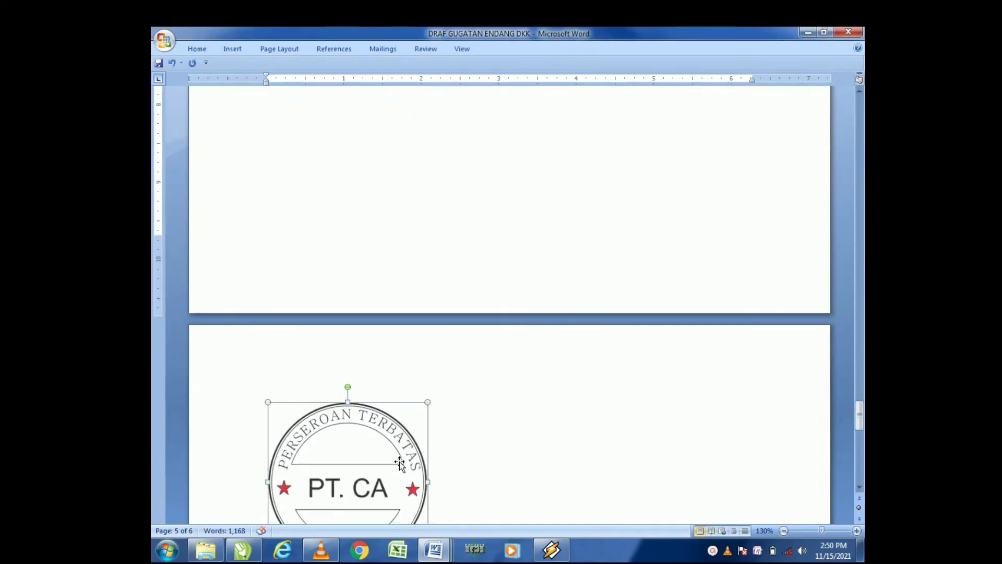
pyautogui.rightClick(399, 461)
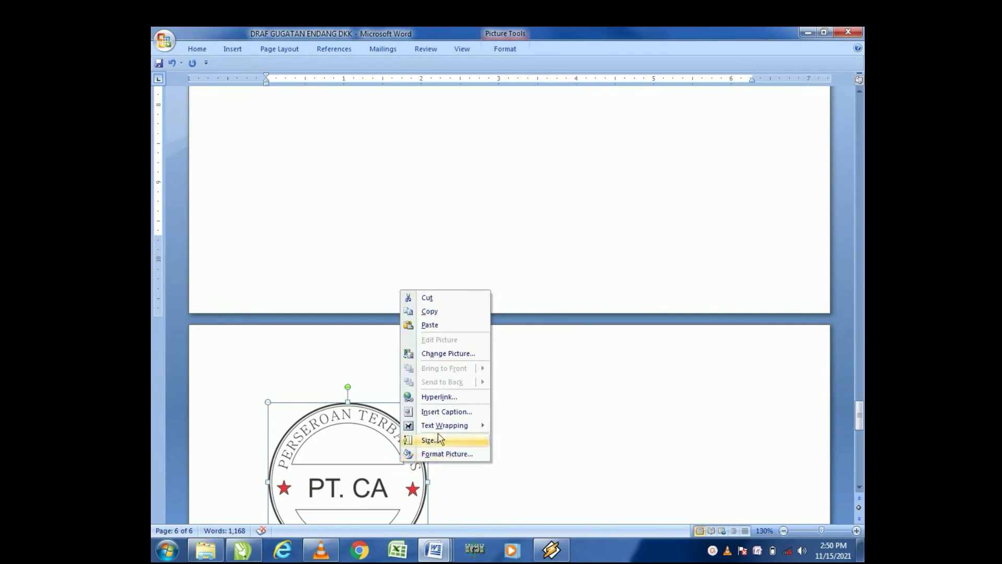
pyautogui.moveTo(444, 425)
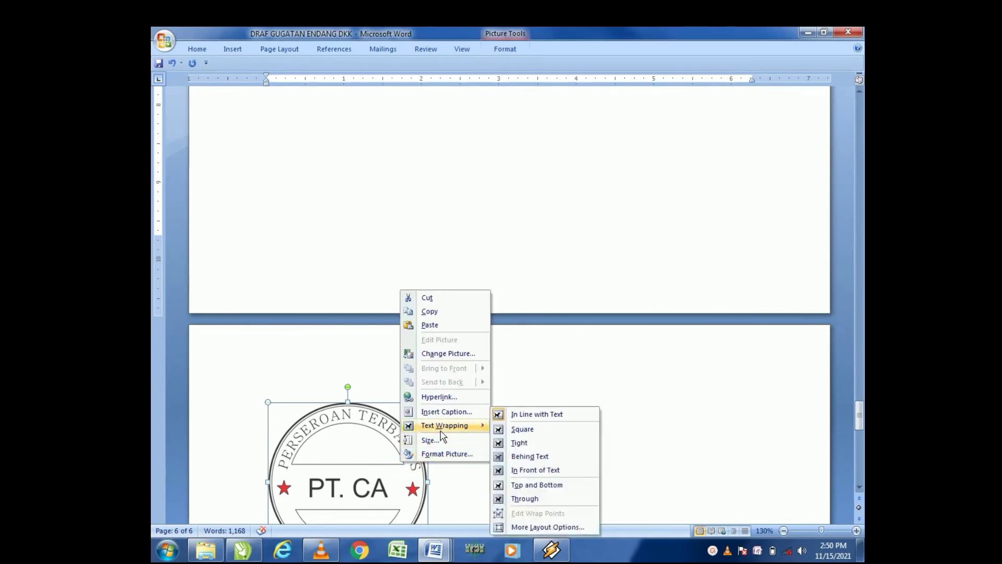
pyautogui.click(536, 461)
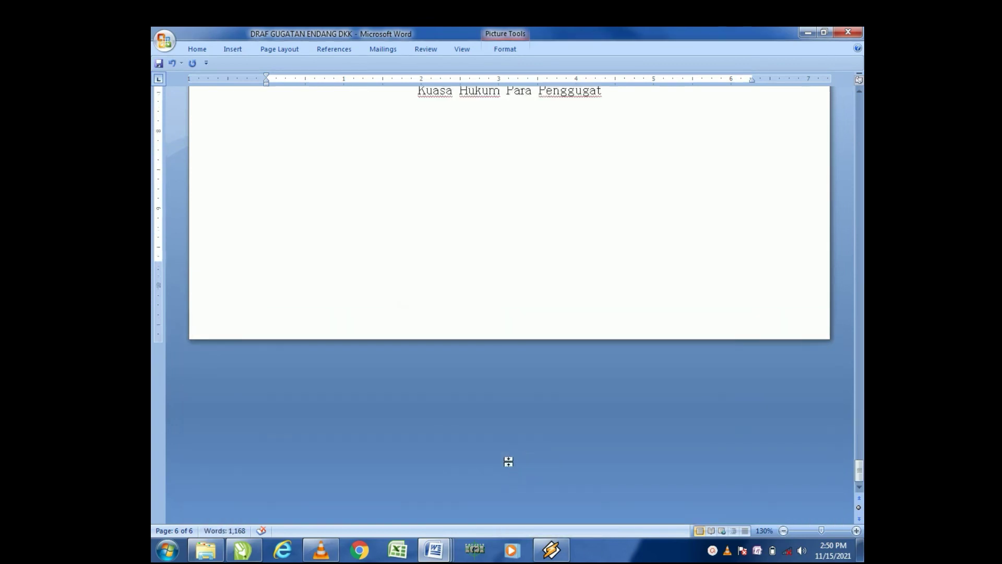
# Step: Move the stamp down from the top of the page toward the closing signature block
pyautogui.scroll(10, 508, 461)
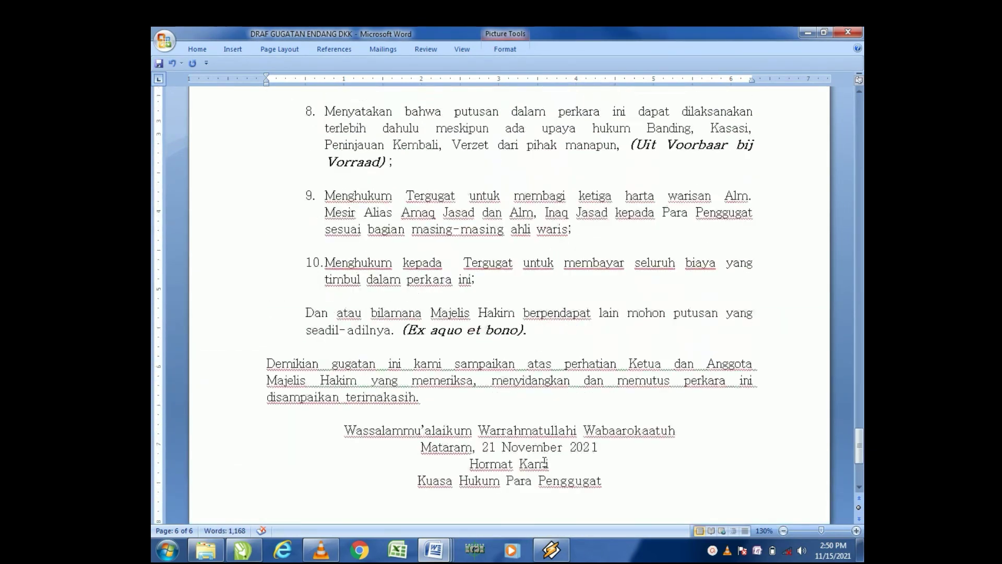
pyautogui.scroll(7, 544, 462)
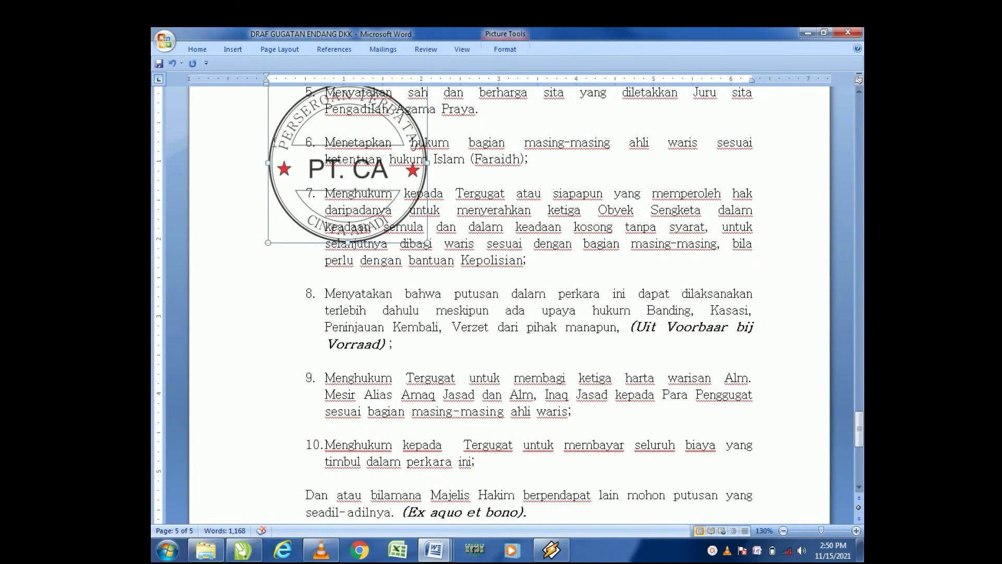
pyautogui.scroll(1, 273, 154)
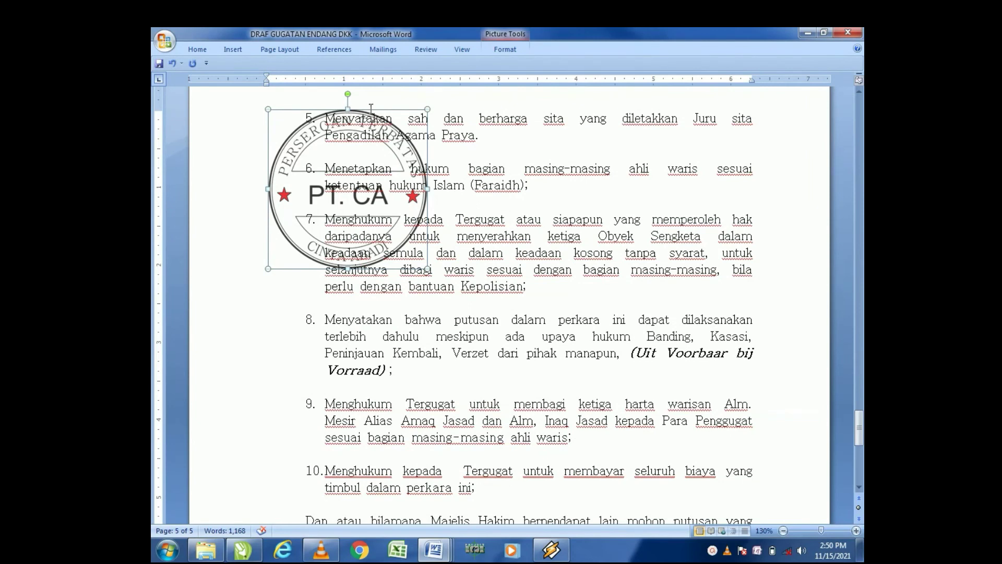
pyautogui.moveTo(370, 111); pyautogui.dragTo(613, 418)
pyautogui.scroll(-5, 625, 418)
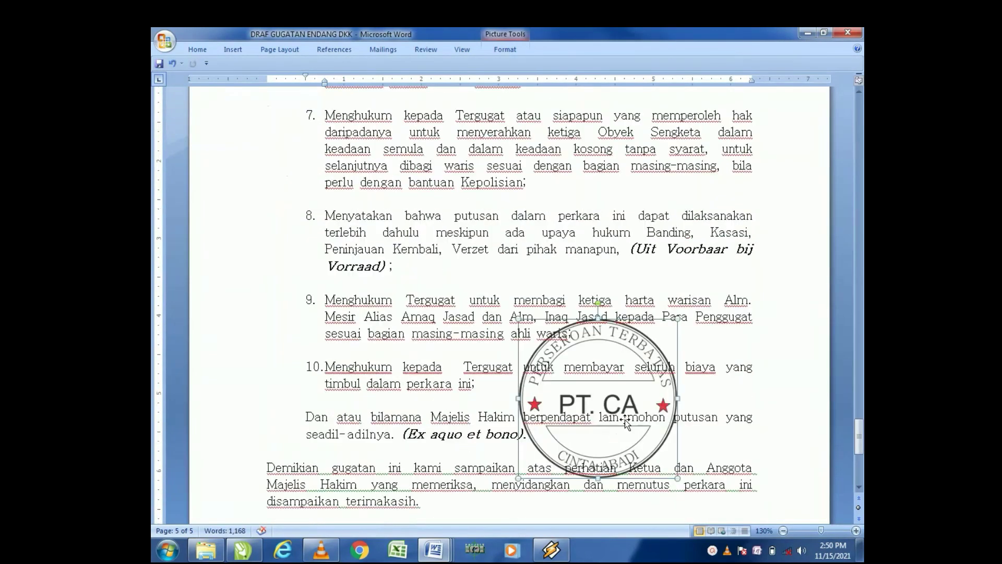
pyautogui.scroll(-3, 625, 419)
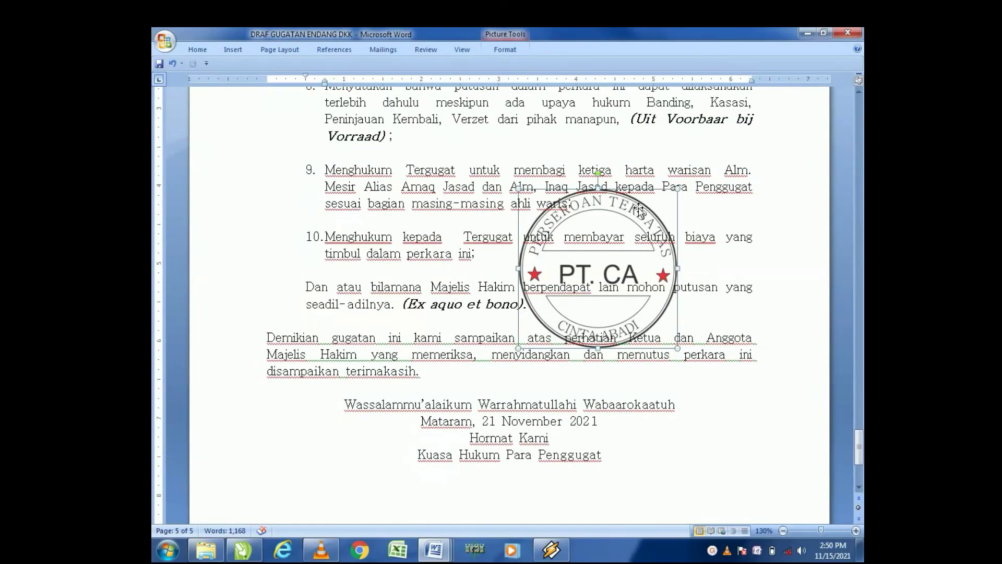
pyautogui.moveTo(641, 209)
pyautogui.mouseDown()
pyautogui.moveTo(653, 255)
pyautogui.moveTo(578, 386)
pyautogui.mouseUp()
# Step: Shrink the stamp and position it just below Kuasa Hukum Para Penggugat
pyautogui.scroll(-2, 578, 387)
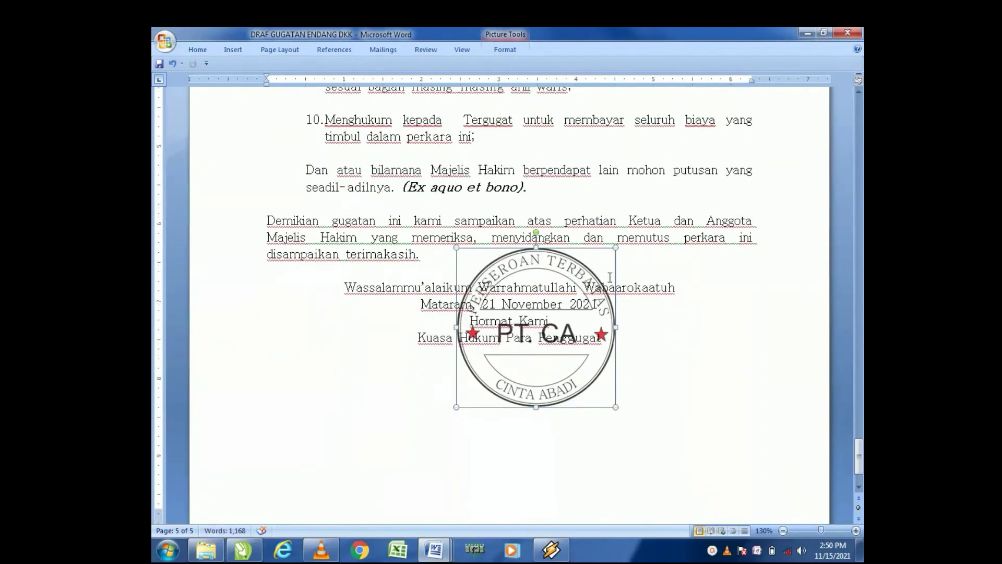
pyautogui.moveTo(617, 248); pyautogui.dragTo(561, 345)
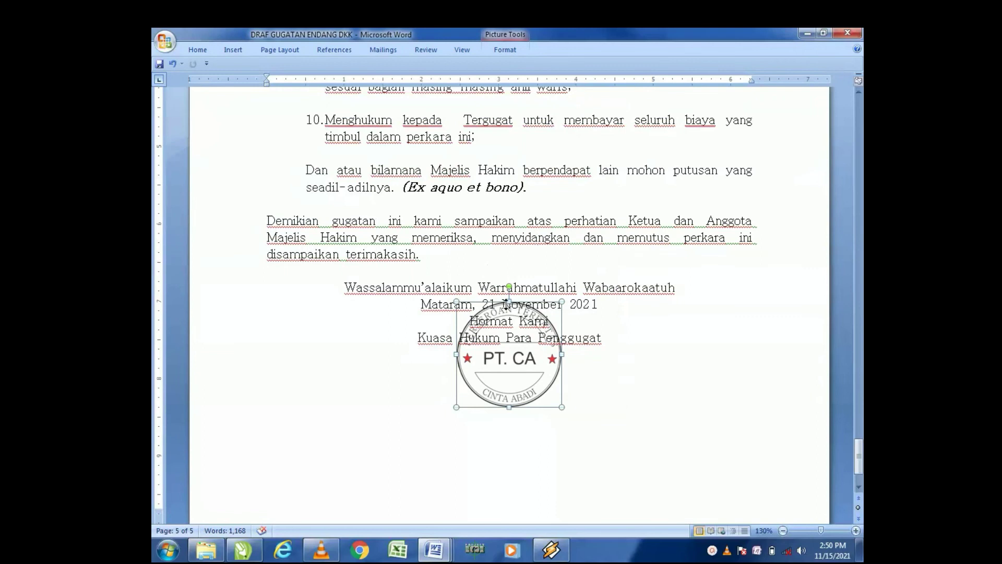
pyautogui.moveTo(492, 305); pyautogui.dragTo(439, 360)
pyautogui.click(592, 423)
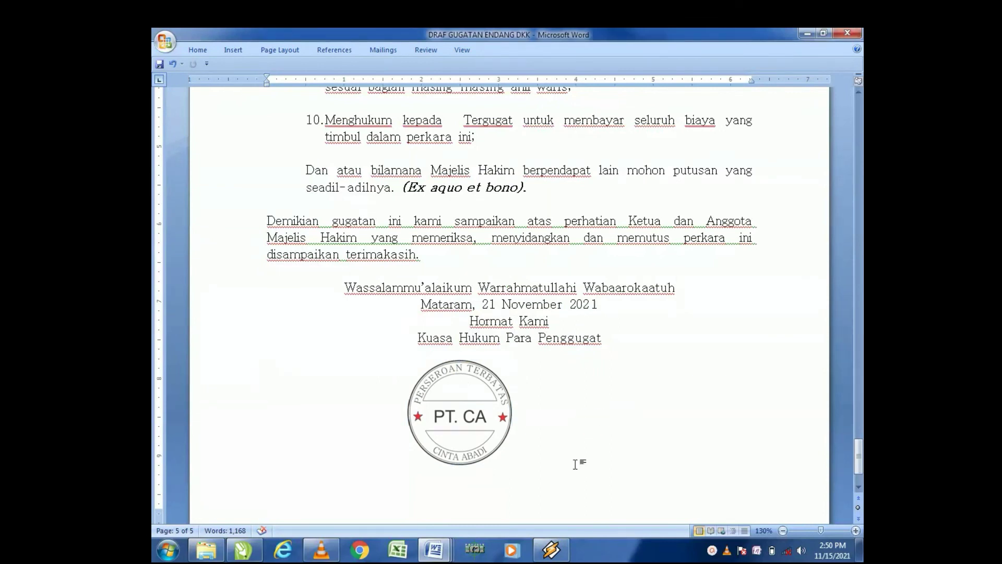
# Step: Type DEALOVA INDONESIAN CARE below the signature block and push the line down three lines beneath the stamp
pyautogui.write('DEALOVA IN')
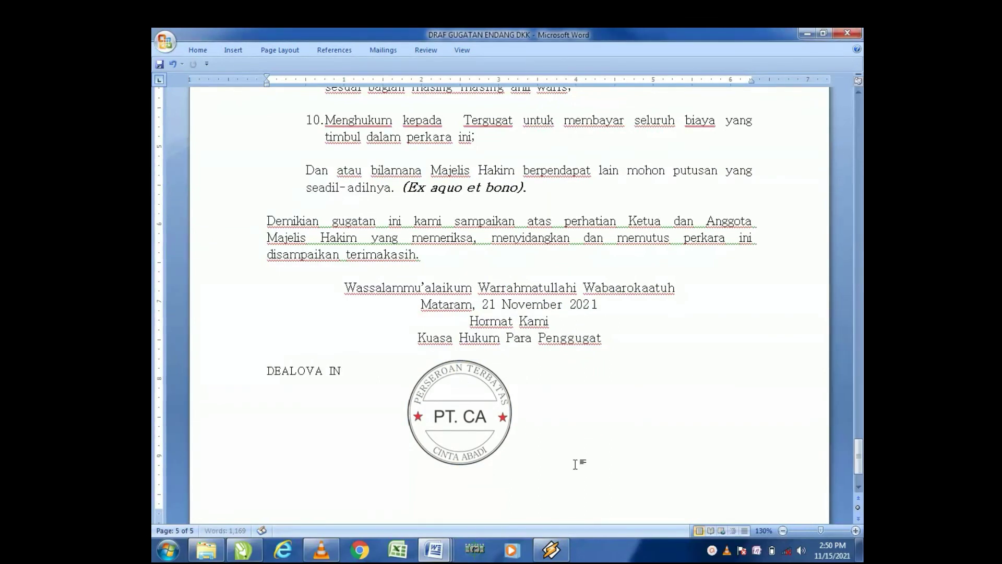
pyautogui.write('DONESIAN CARE')
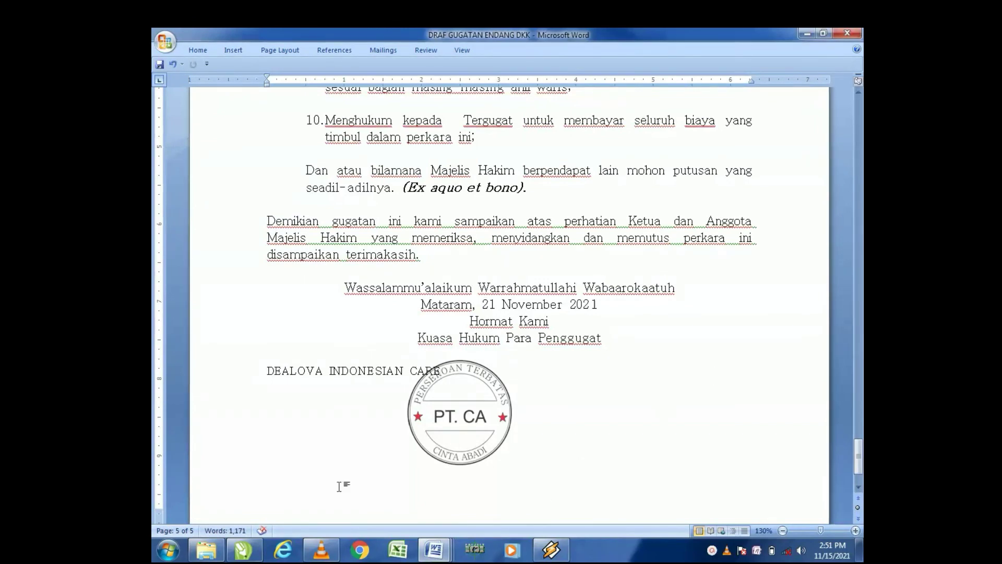
pyautogui.click(269, 370)
pyautogui.press('Return')
pyautogui.press('Return')
pyautogui.press('Return')
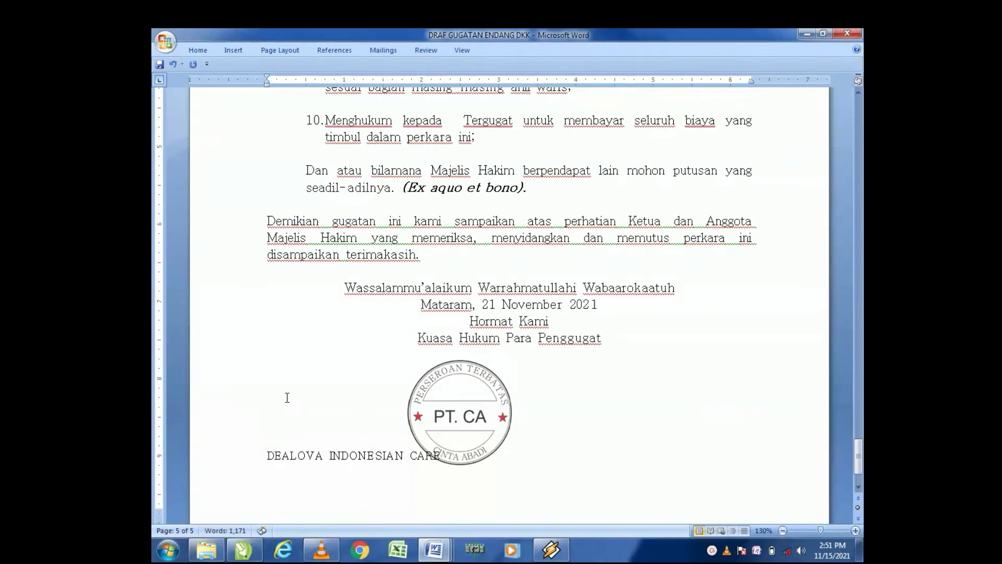
# Step: Center the closing block together with the DEALOVA INDONESIAN CARE line
pyautogui.moveTo(346, 288); pyautogui.dragTo(574, 454)
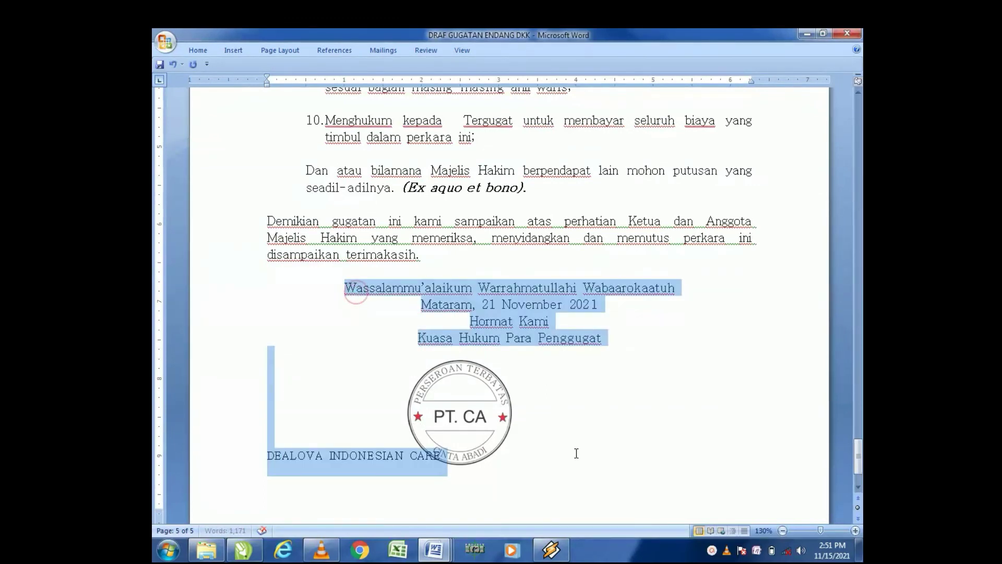
pyautogui.click(197, 50)
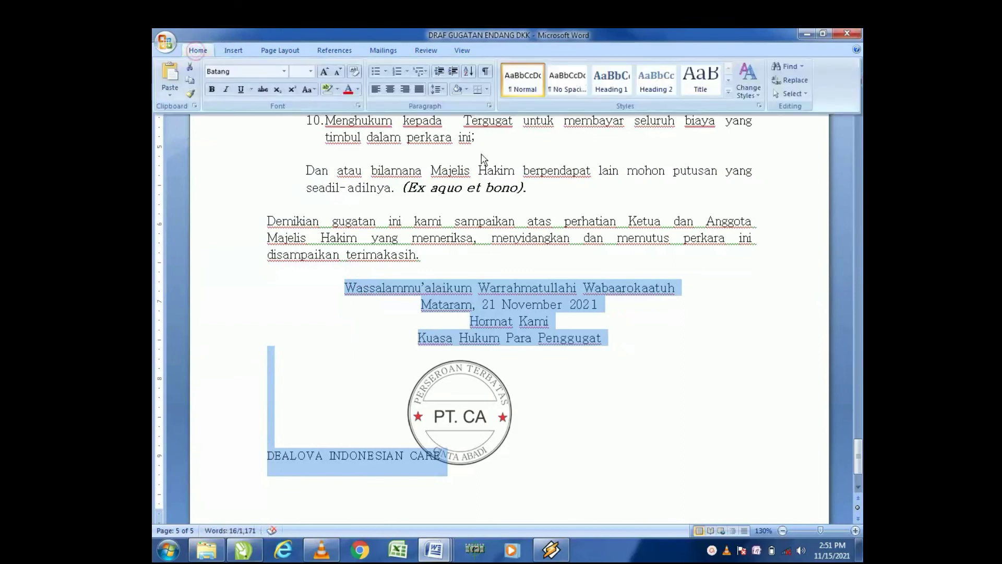
pyautogui.click(390, 89)
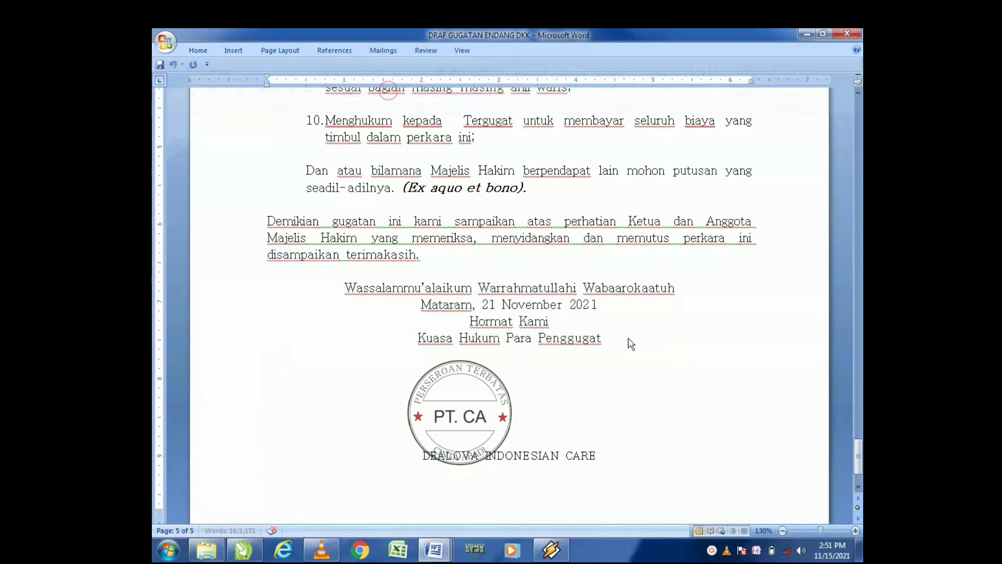
pyautogui.click(681, 399)
# Step: Review the stamp's placement beneath the signature block and return to CorelDRAW
pyautogui.scroll(-1, 560, 440)
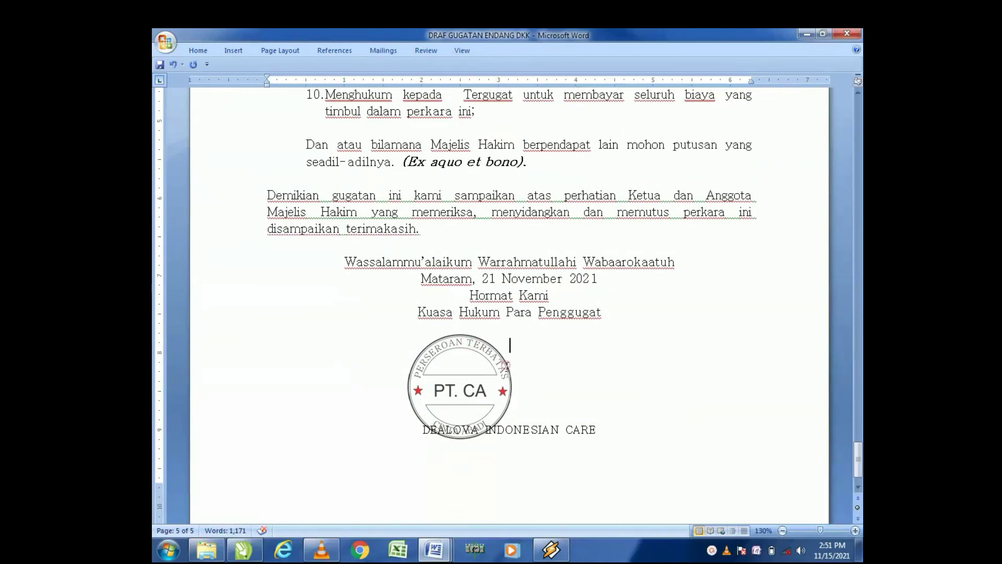
pyautogui.click(506, 421)
pyautogui.scroll(-1, 480, 429)
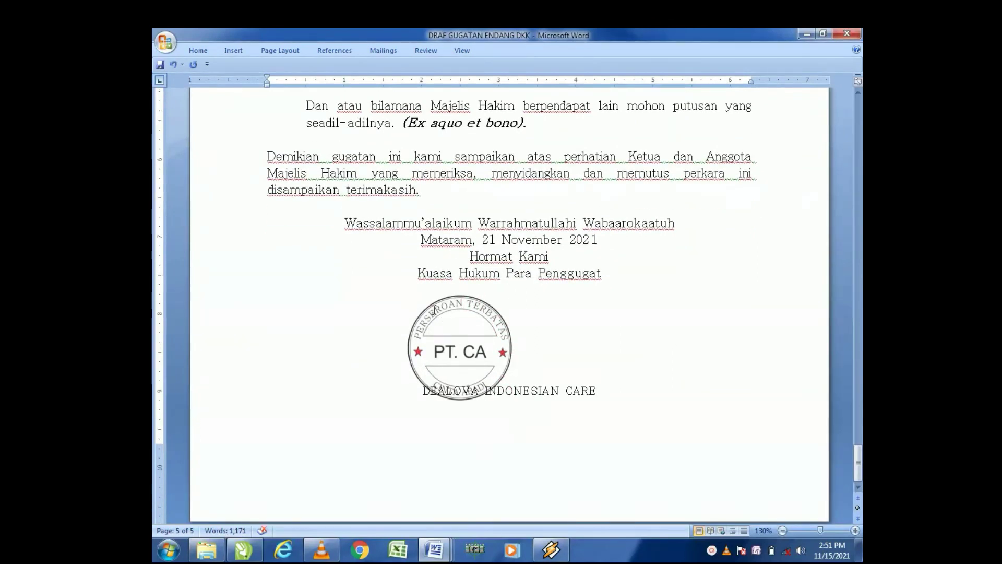
pyautogui.moveTo(382, 313); pyautogui.dragTo(506, 365)
pyautogui.click(660, 308)
pyautogui.click(727, 321)
pyautogui.scroll(-1, 566, 436)
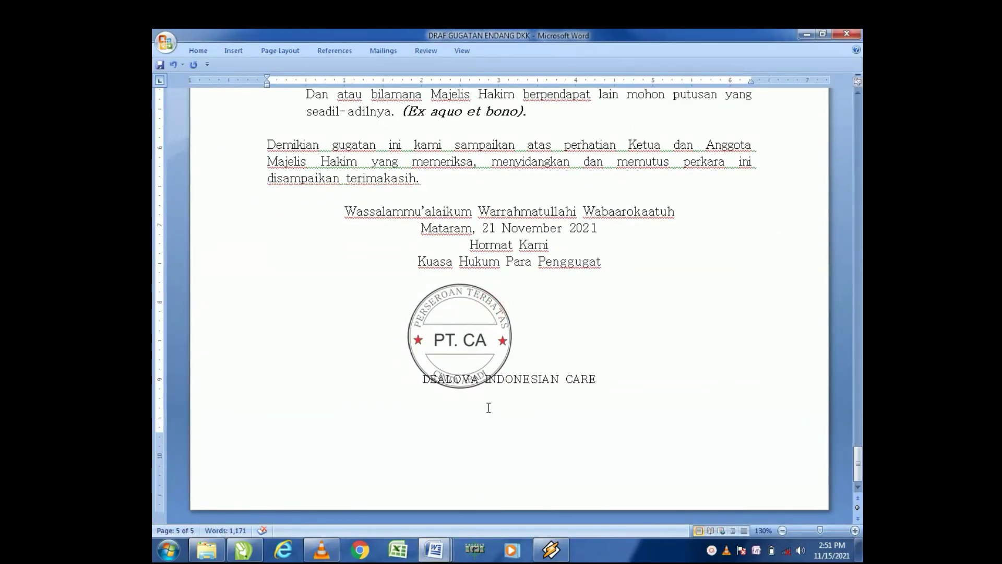
pyautogui.scroll(1, 505, 361)
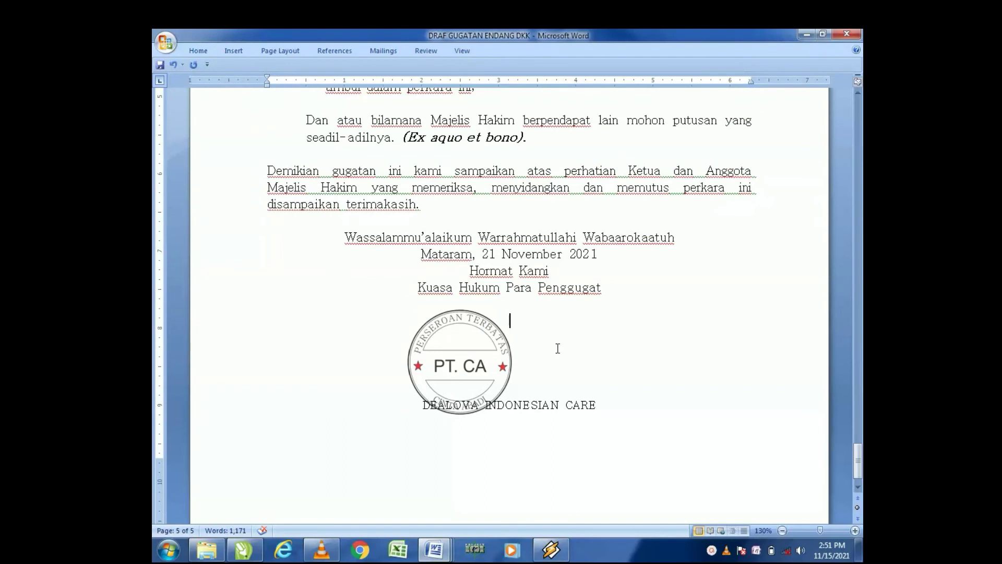
pyautogui.scroll(-1, 561, 365)
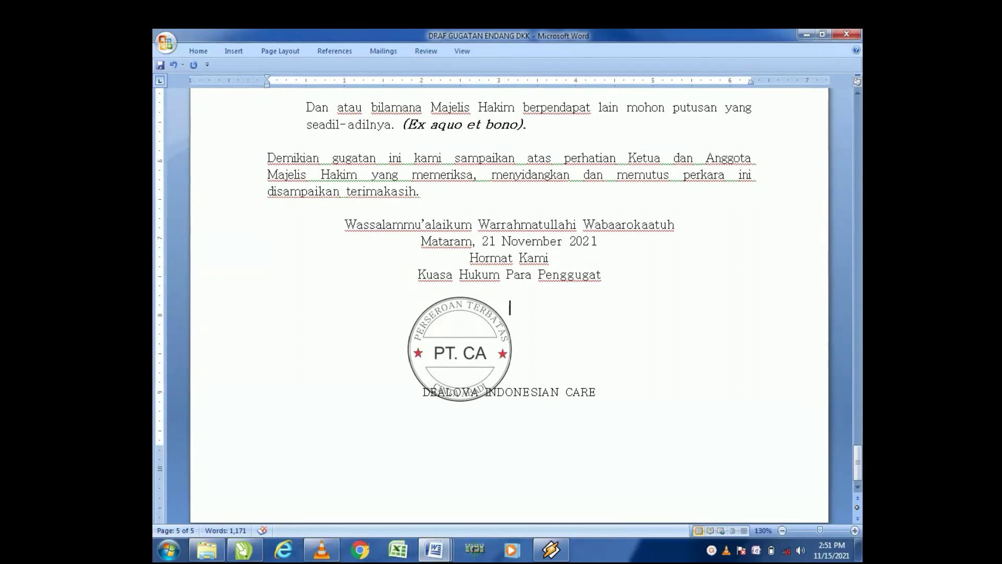
pyautogui.click(245, 556)
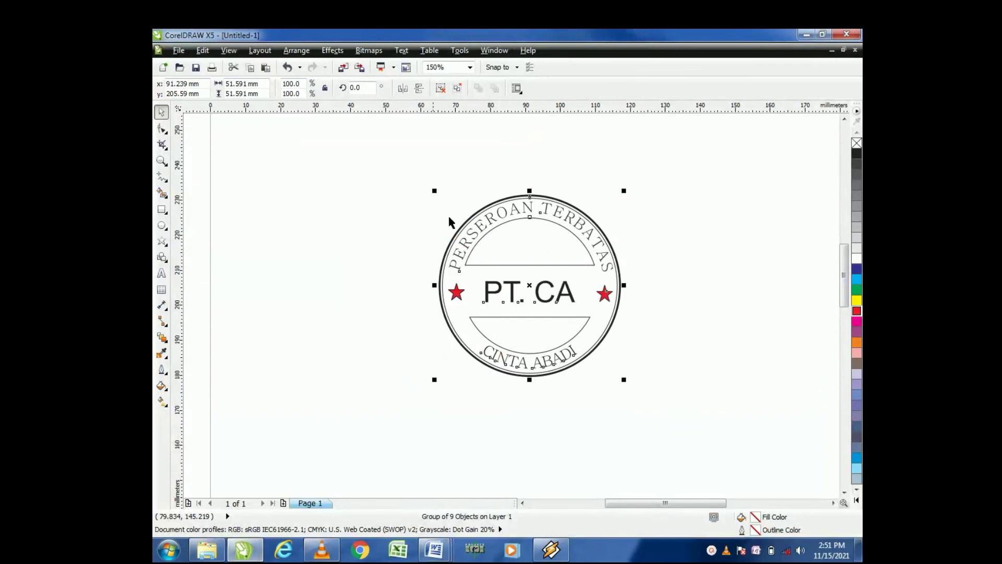